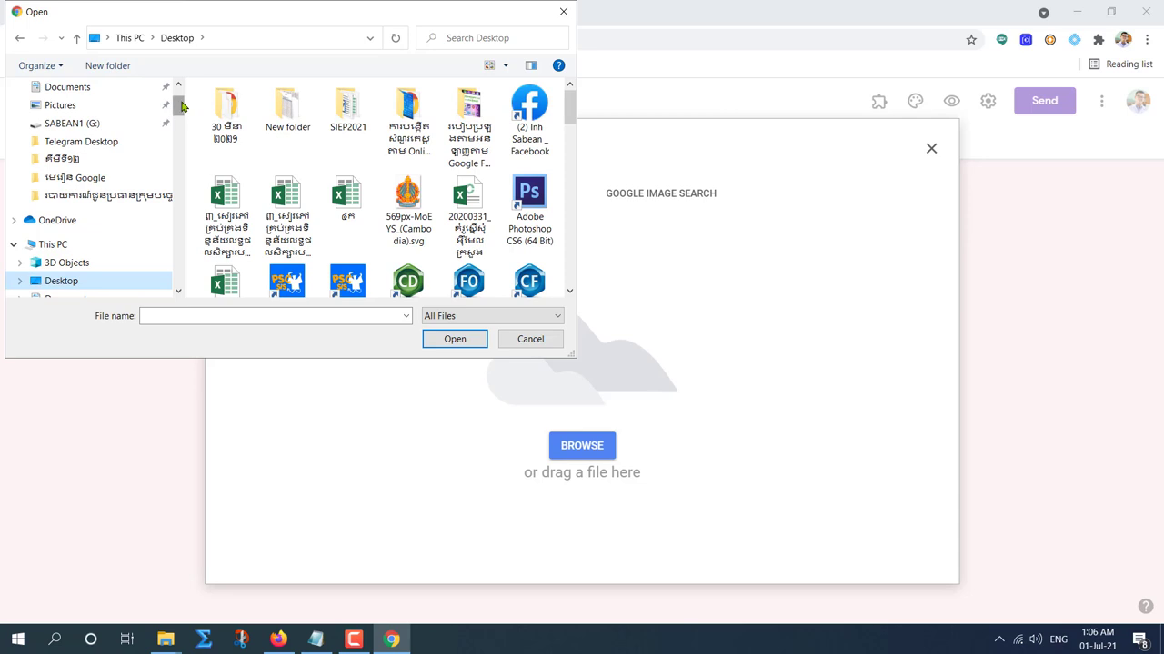
pyautogui.scroll(-2, 180, 107)
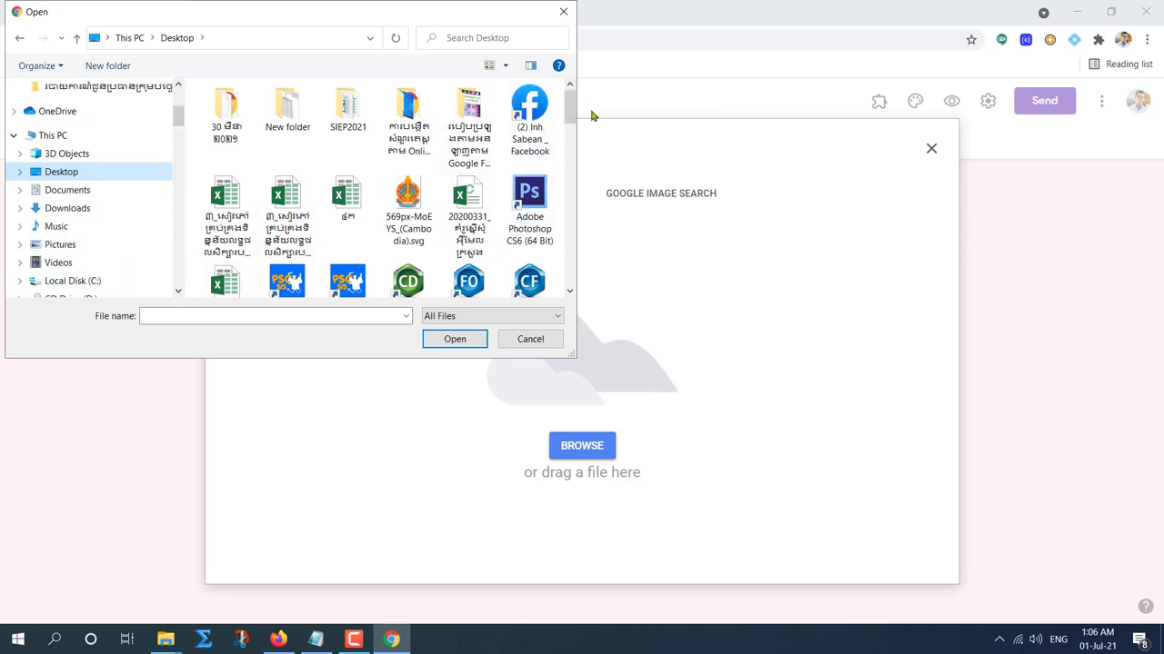
pyautogui.moveTo(564, 104); pyautogui.dragTo(575, 198)
pyautogui.click(348, 205)
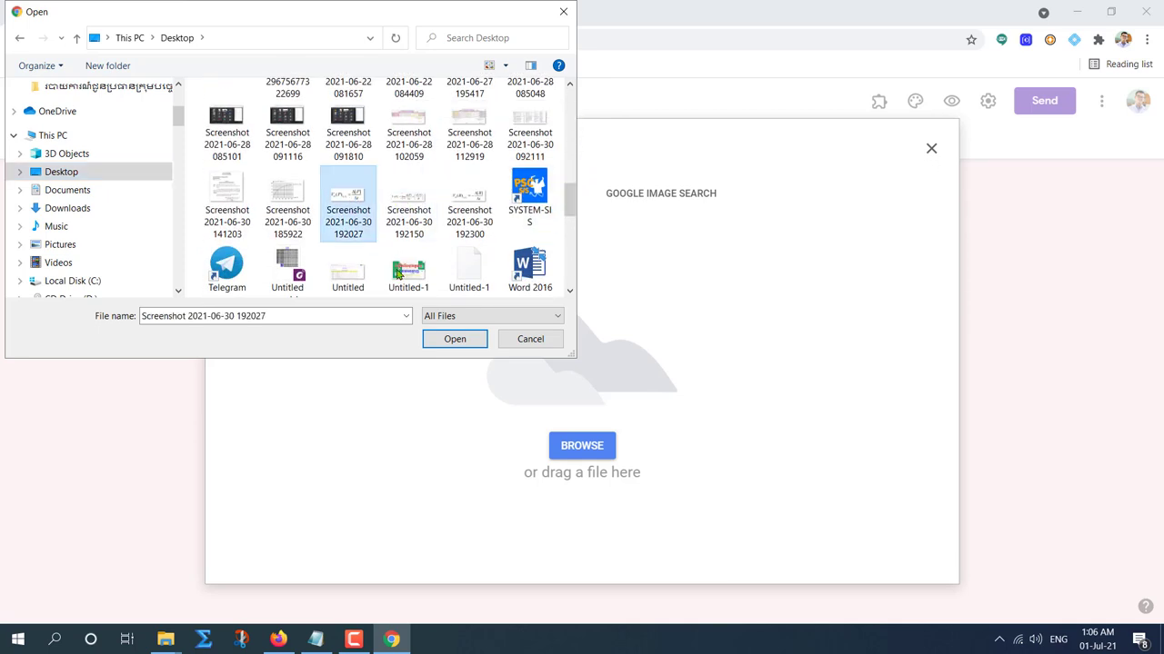
pyautogui.click(450, 344)
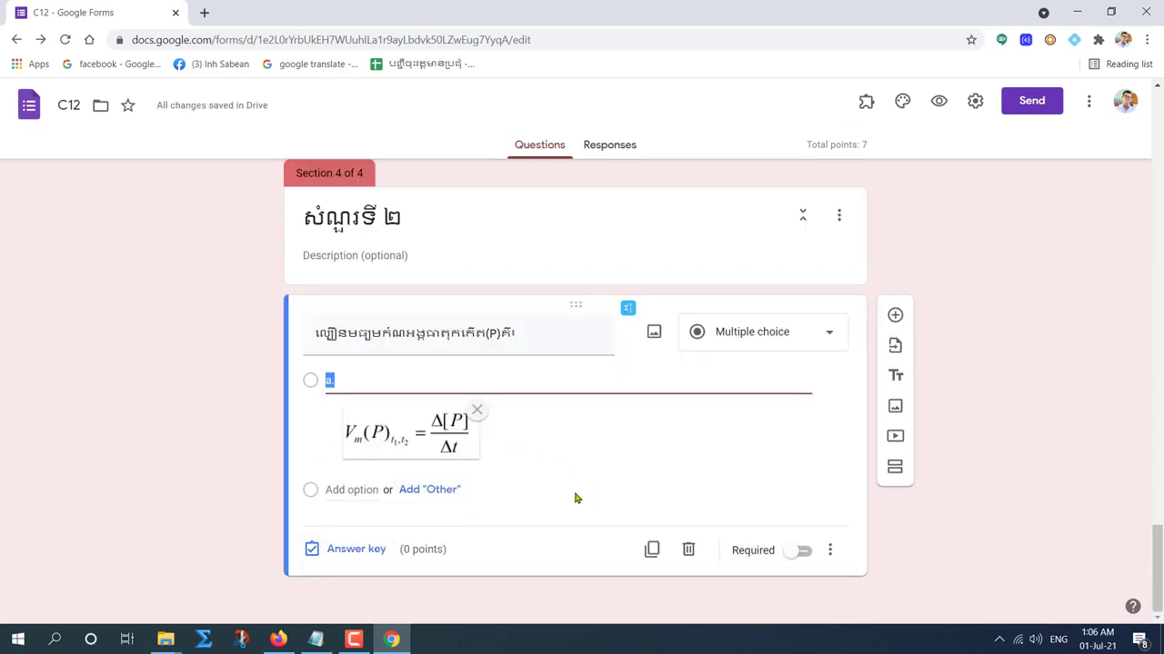
pyautogui.click(350, 489)
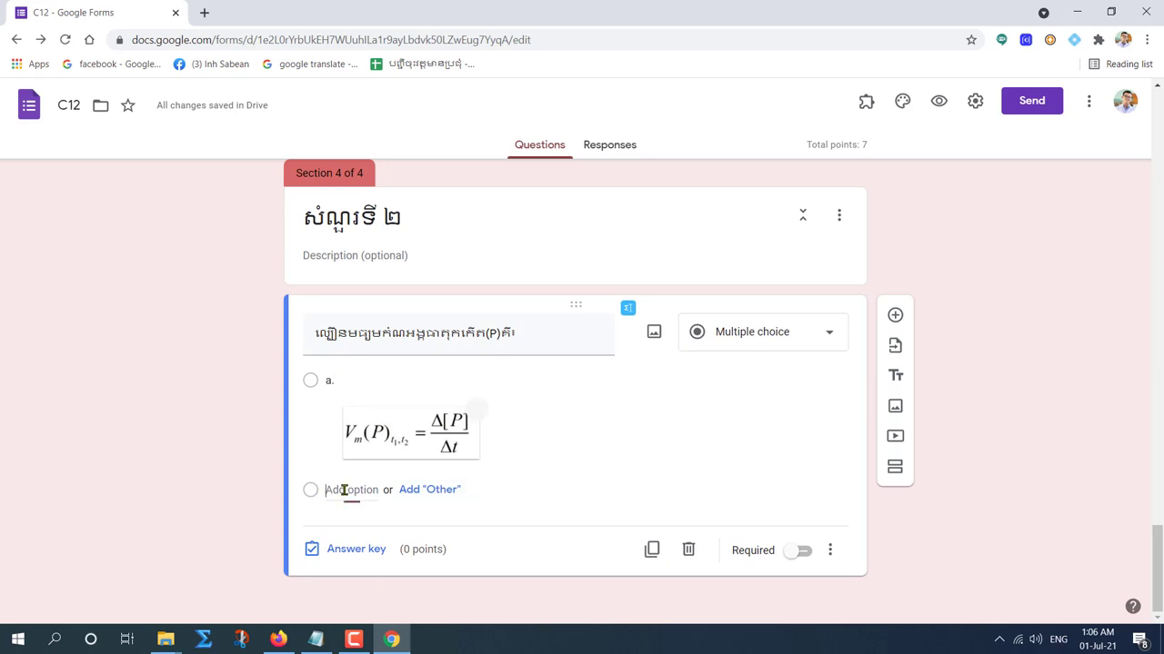
pyautogui.write('b.')
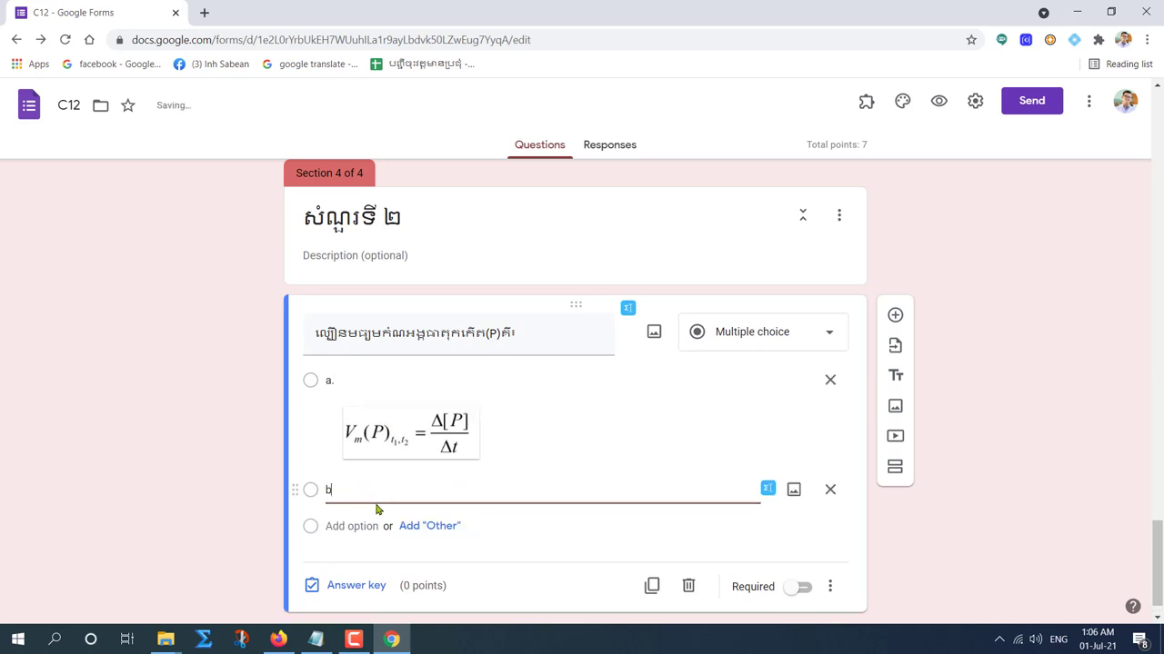
pyautogui.click(794, 491)
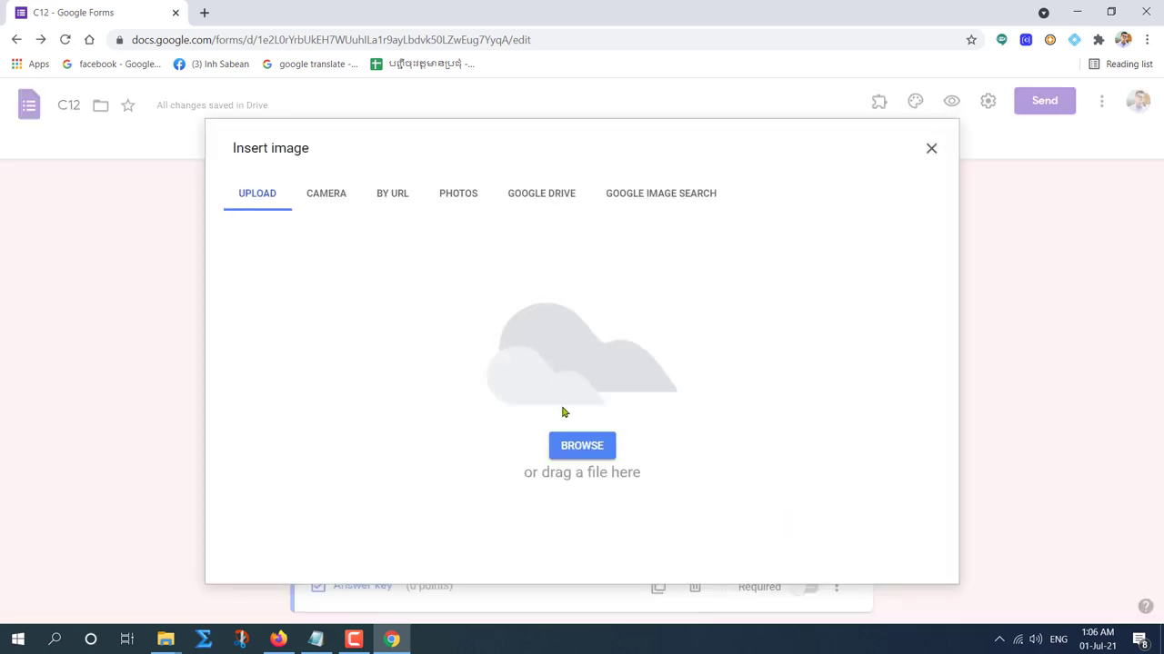
pyautogui.click(577, 443)
pyautogui.scroll(-4, 391, 220)
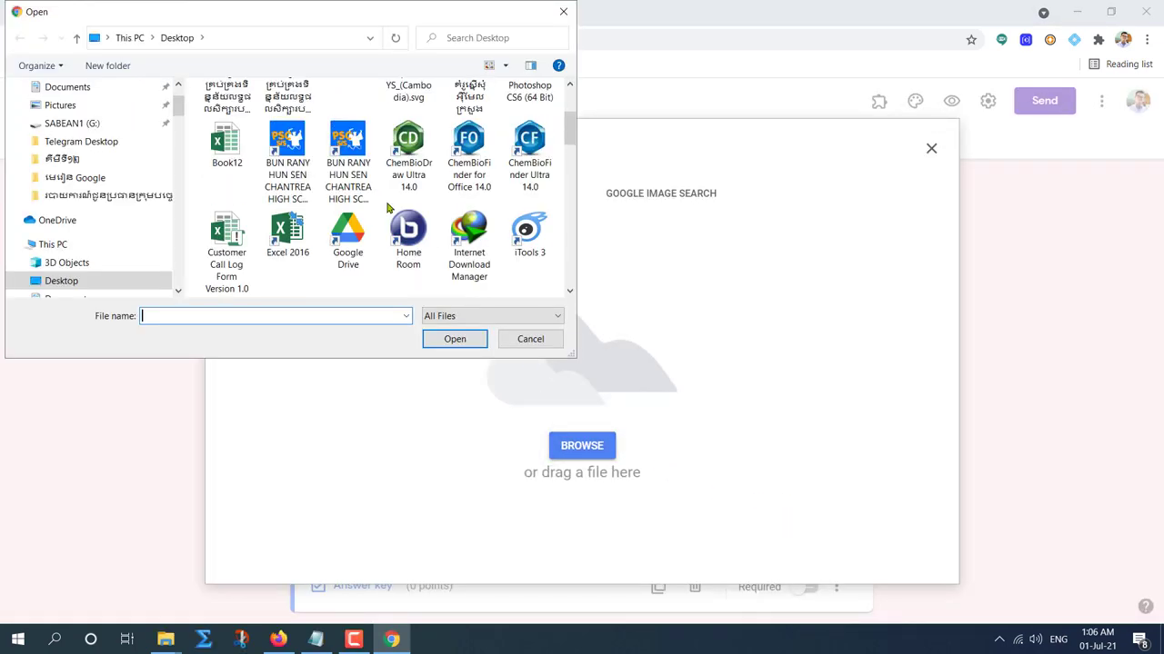
pyautogui.scroll(-5, 439, 223)
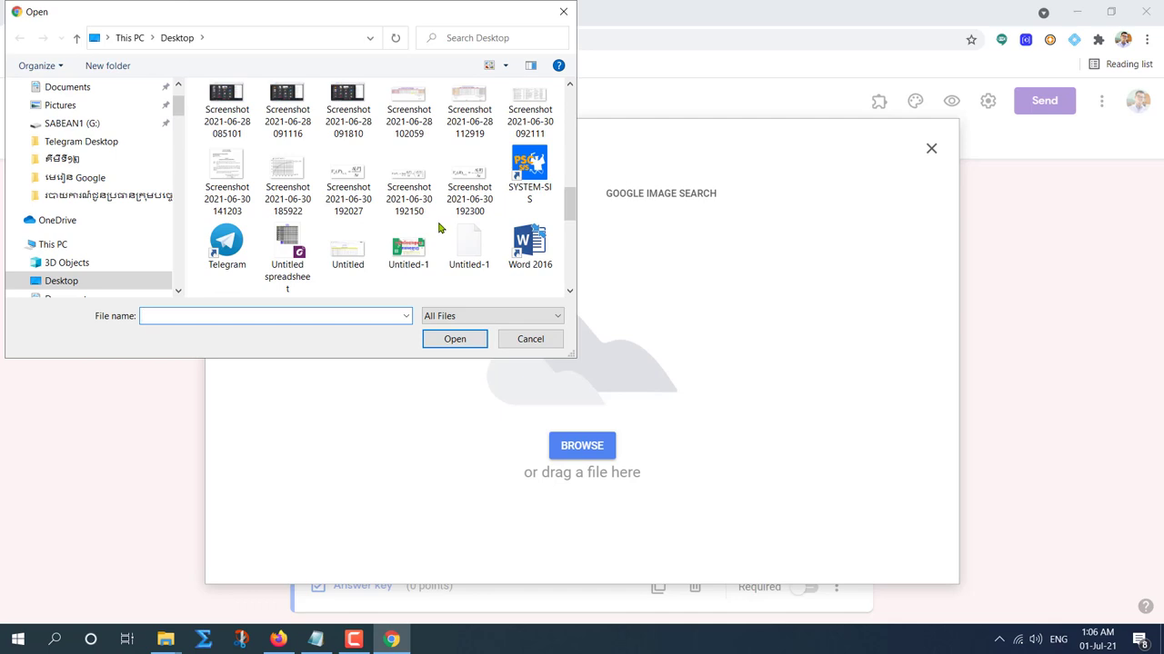
pyautogui.click(466, 178)
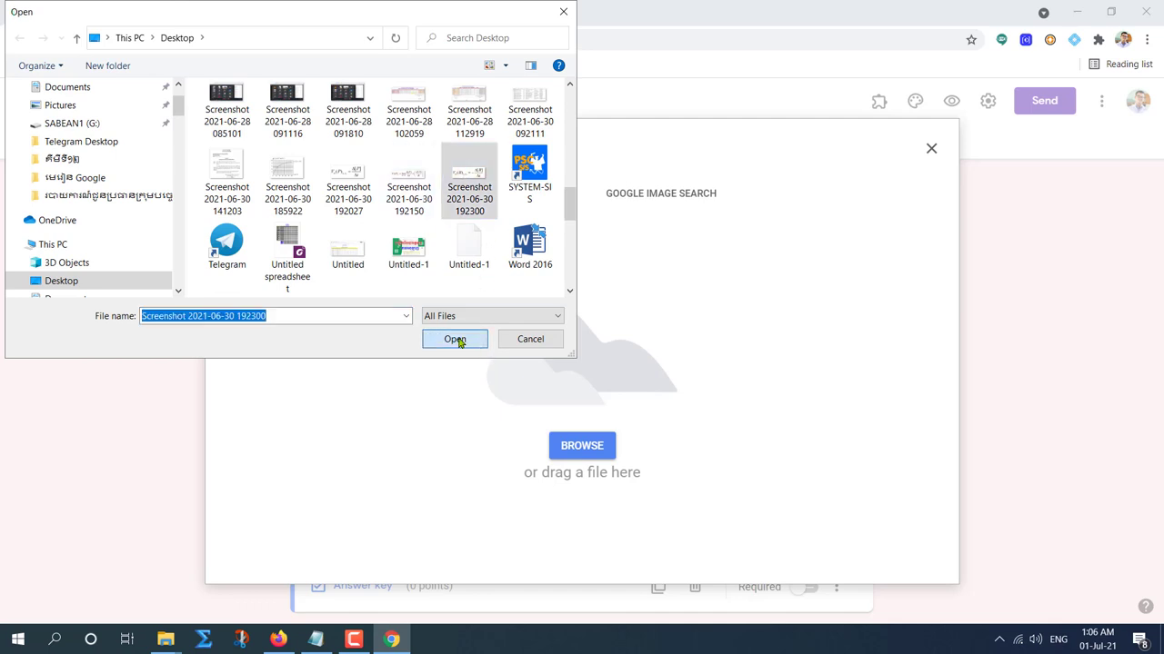
pyautogui.click(454, 339)
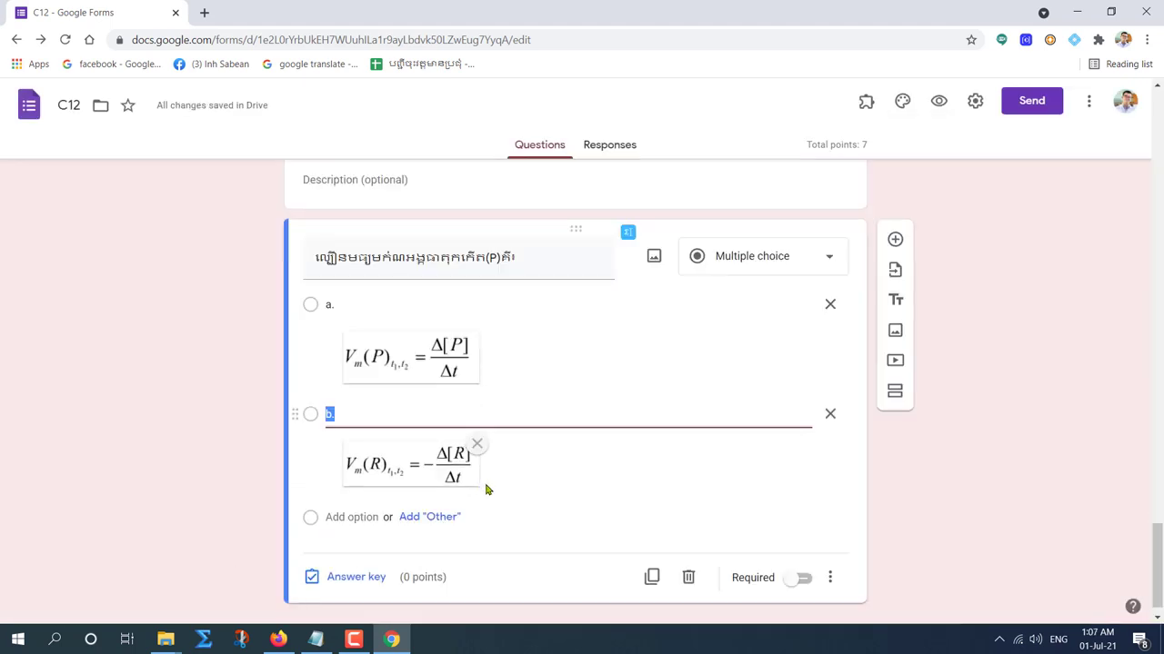
pyautogui.click(353, 516)
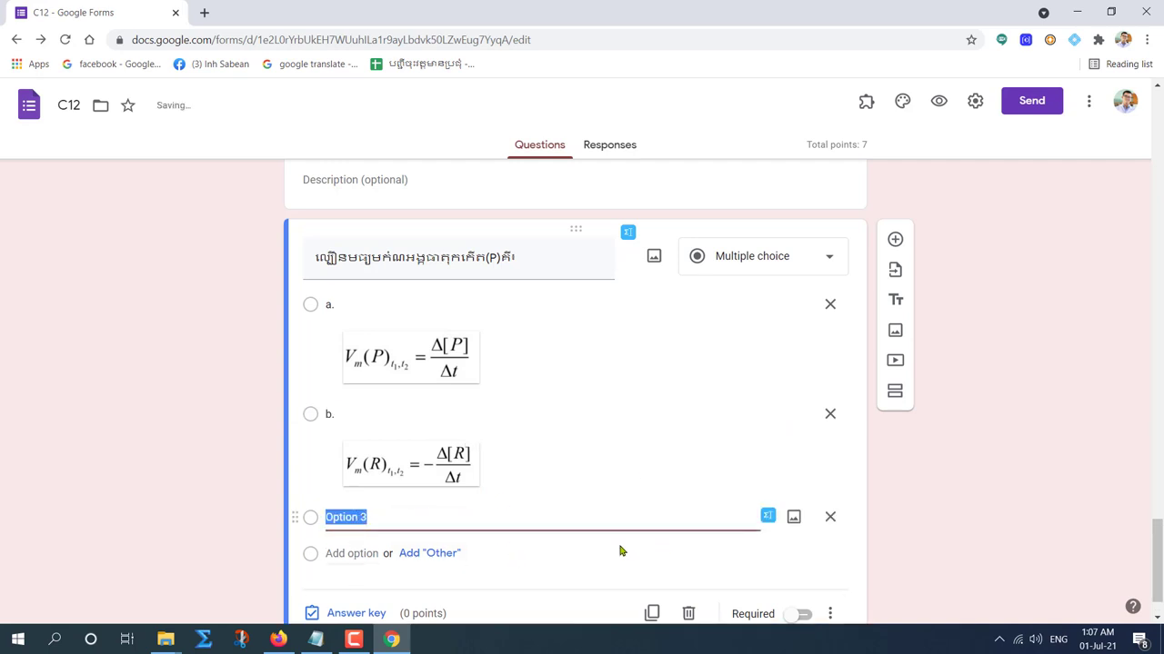
pyautogui.write('c.')
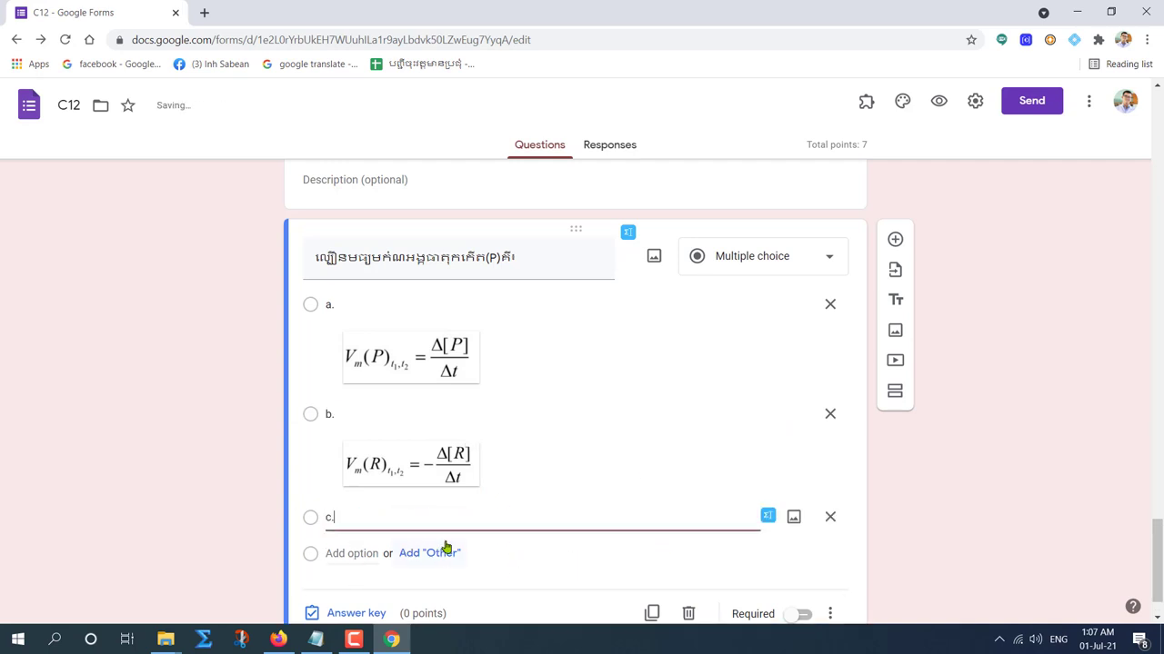
pyautogui.click(794, 517)
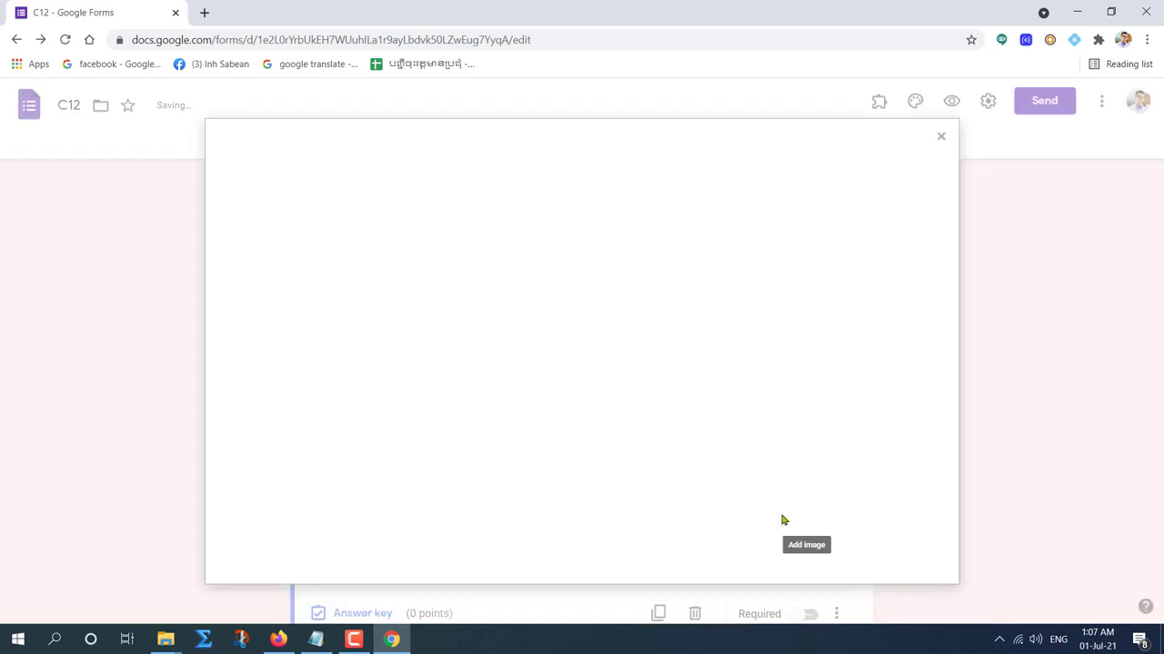
pyautogui.click(580, 447)
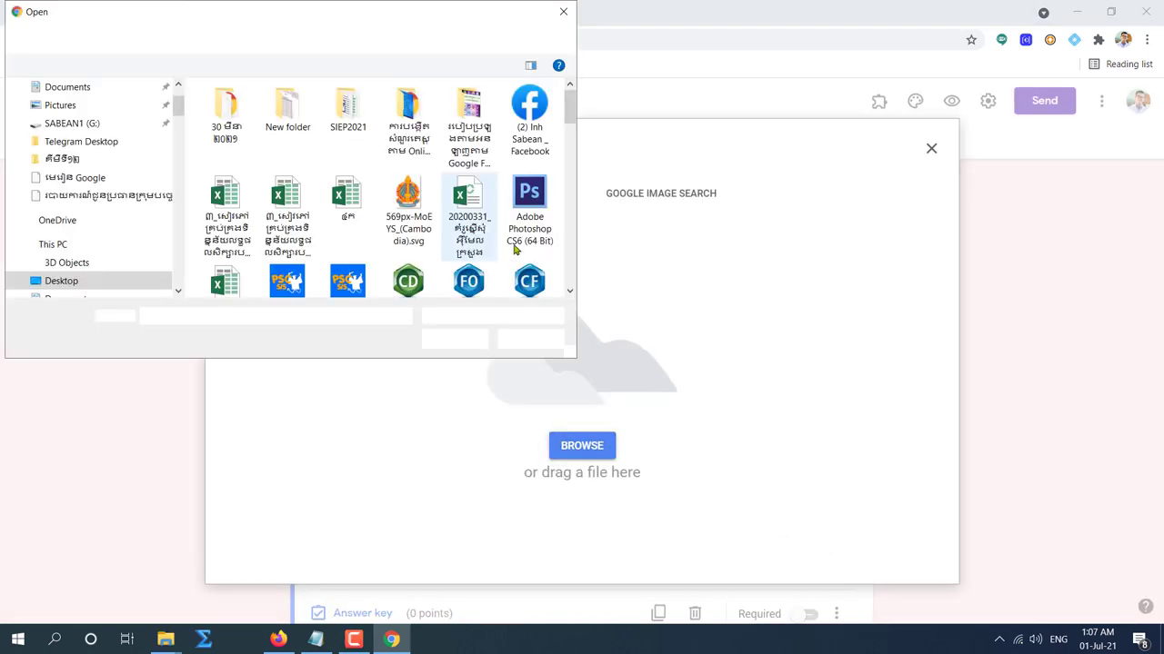
pyautogui.scroll(-10, 443, 227)
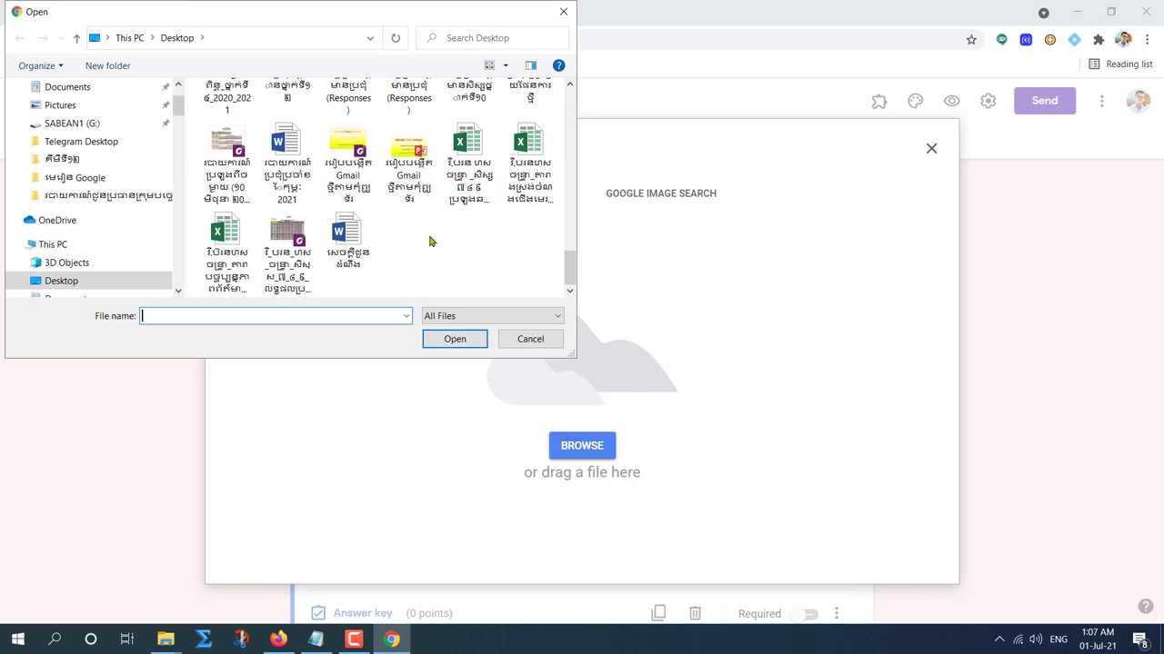
pyautogui.scroll(6, 431, 241)
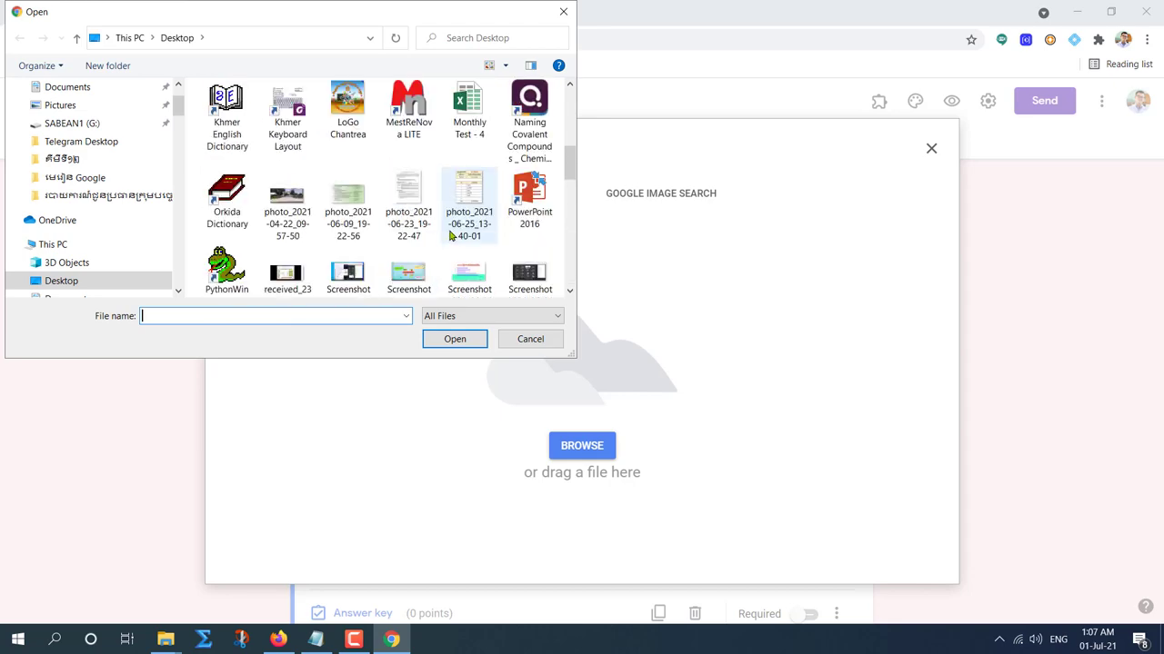
pyautogui.scroll(1, 449, 235)
pyautogui.scroll(-5, 449, 238)
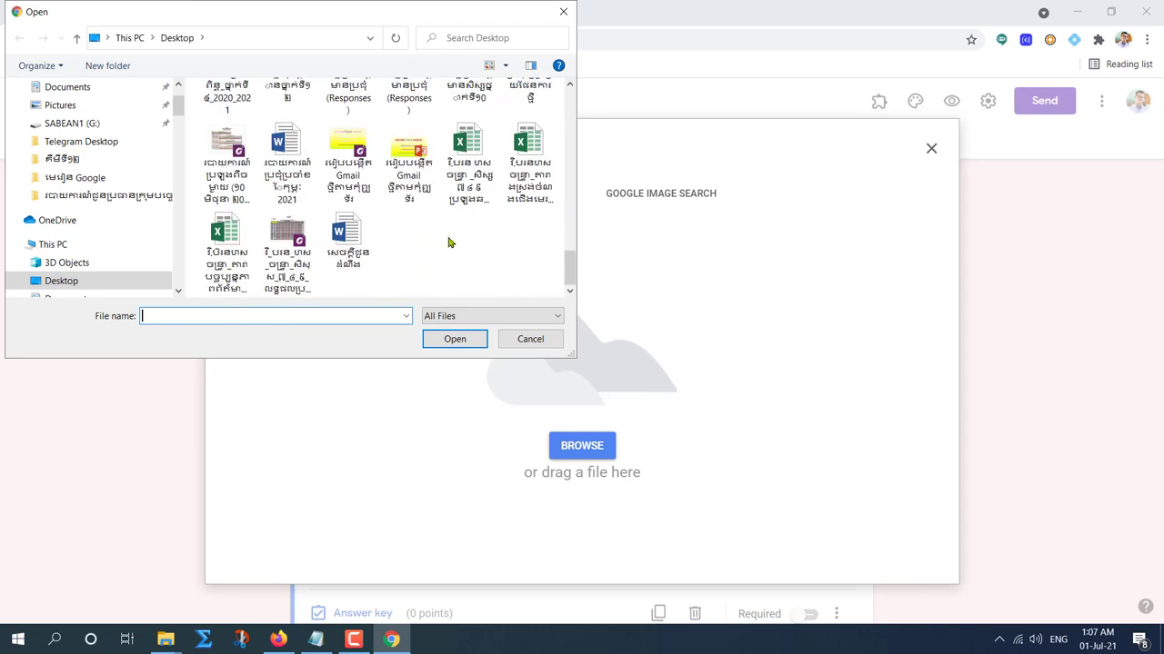
pyautogui.scroll(2, 449, 241)
pyautogui.scroll(3, 457, 235)
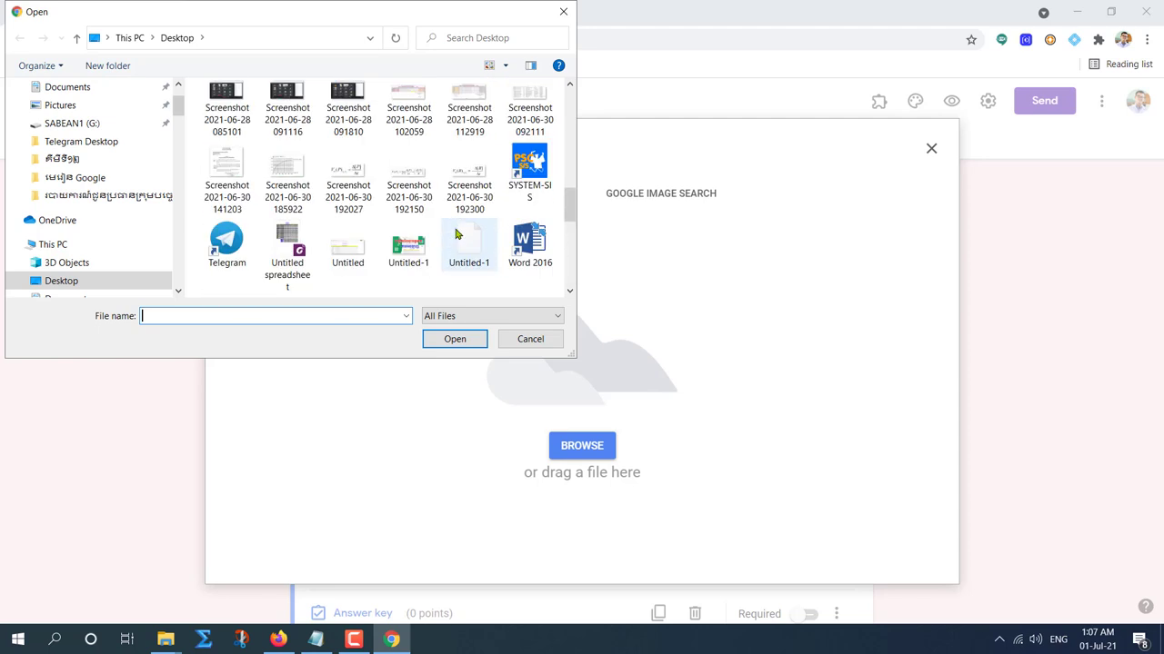
pyautogui.click(409, 186)
pyautogui.click(459, 338)
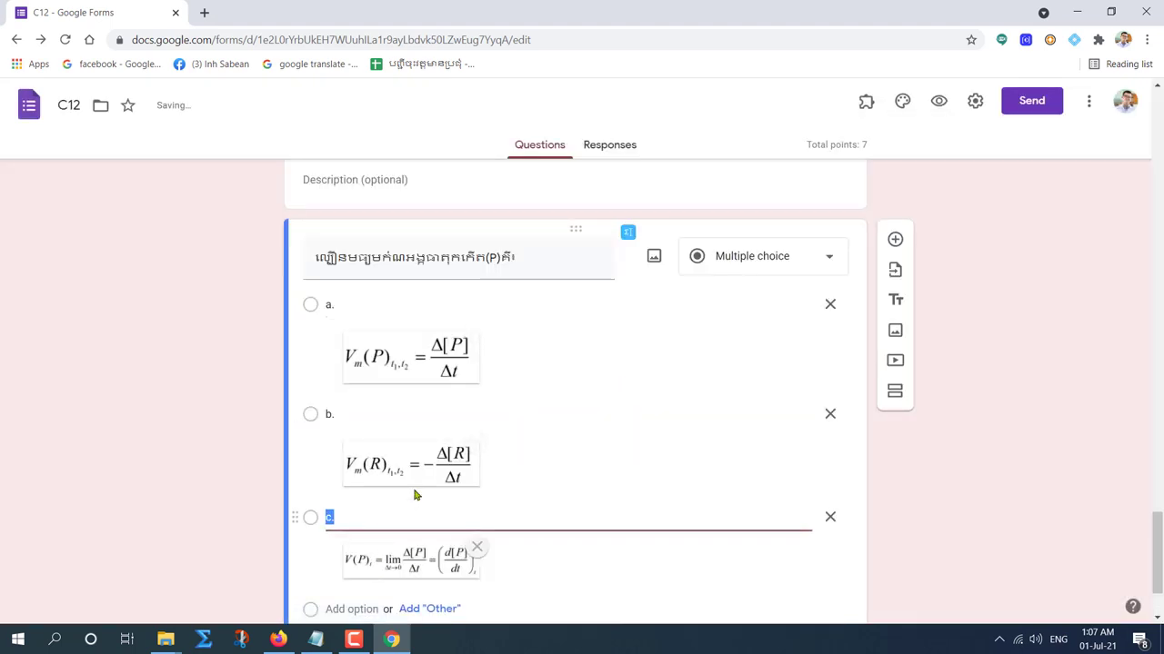
# Step: In the answer key, mark option a as the correct answer and set the question's score to 7 points
pyautogui.scroll(-1, 597, 285)
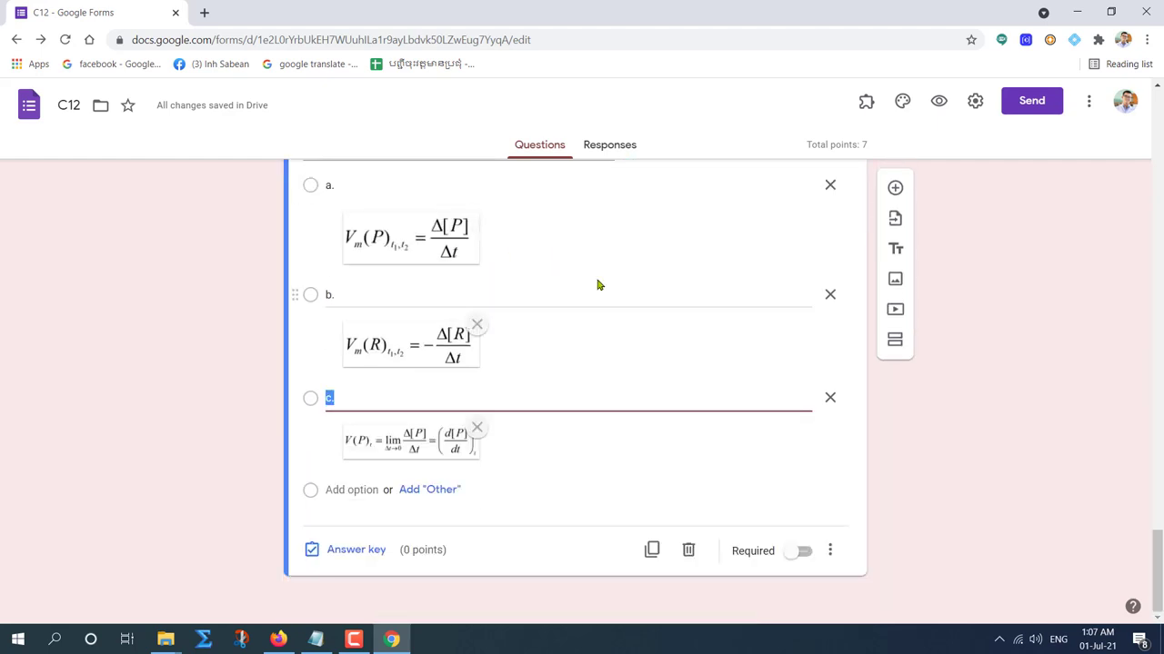
pyautogui.scroll(2, 564, 364)
pyautogui.scroll(-2, 555, 370)
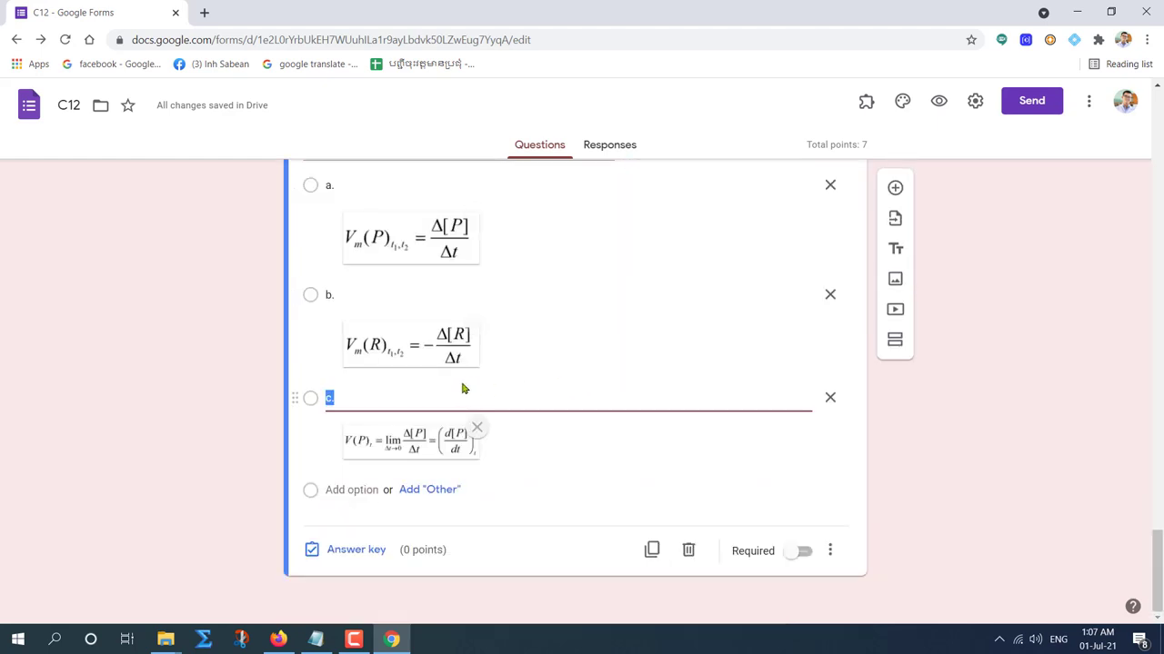
pyautogui.scroll(2, 579, 392)
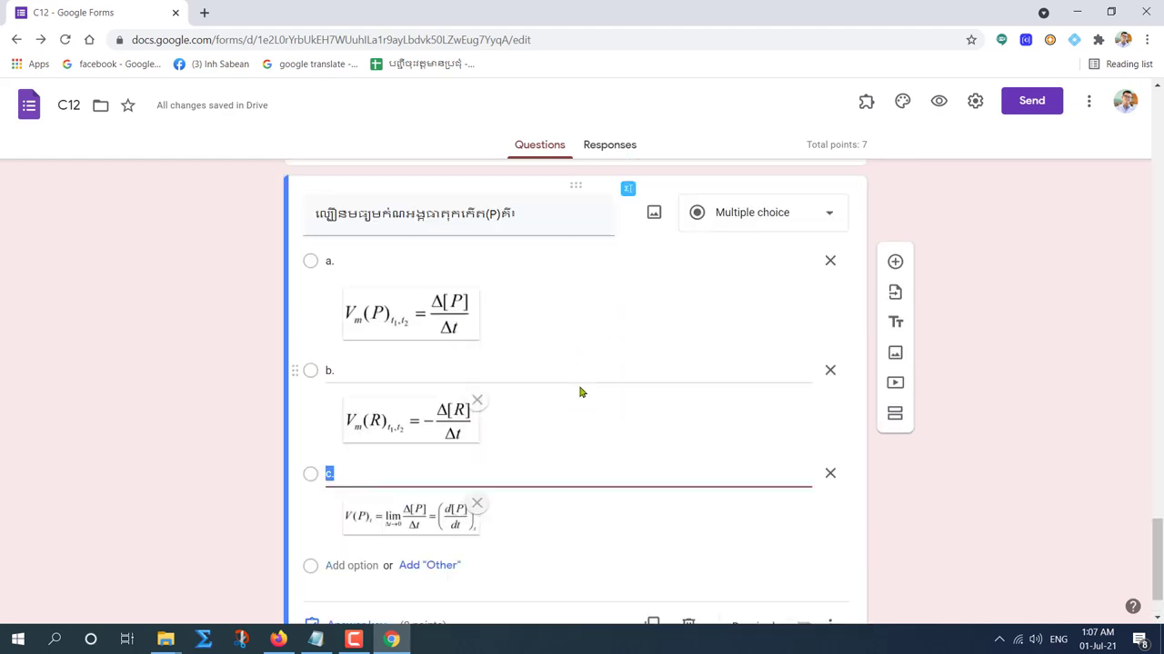
pyautogui.scroll(-2, 540, 439)
pyautogui.click(341, 550)
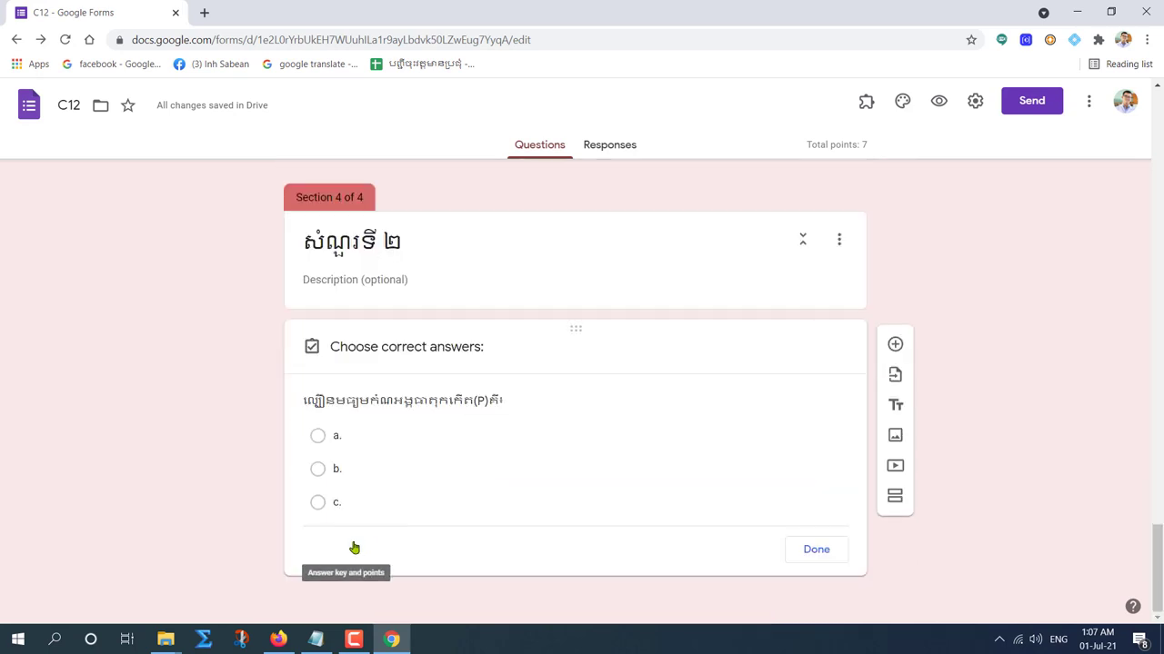
pyautogui.scroll(-3, 591, 445)
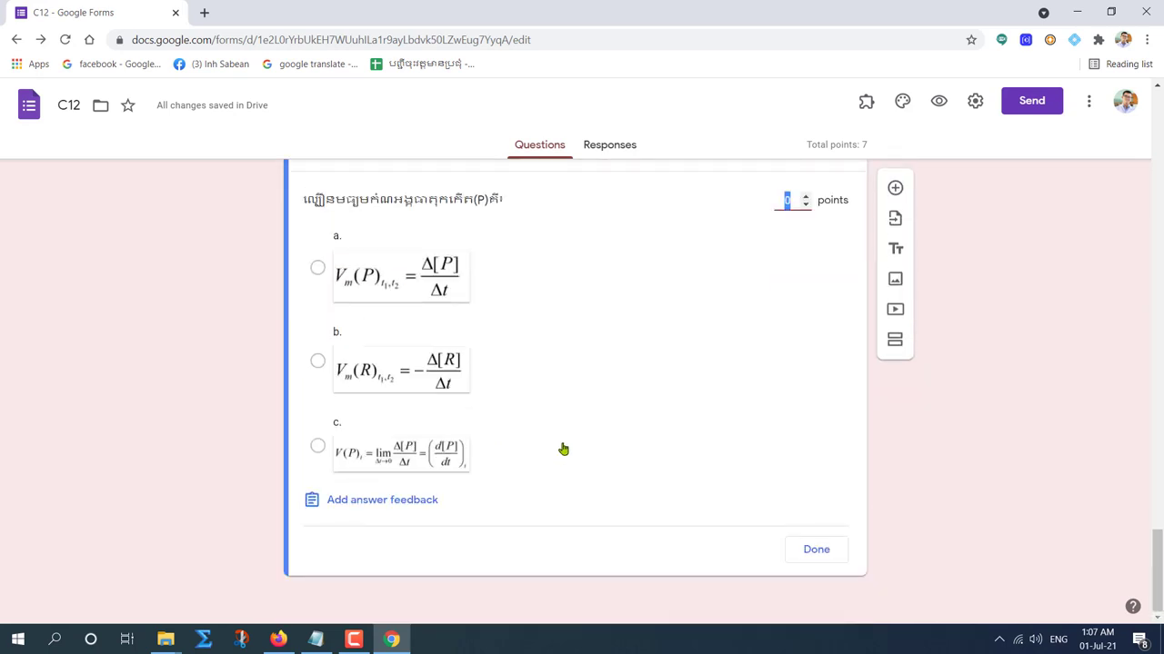
pyautogui.click(317, 270)
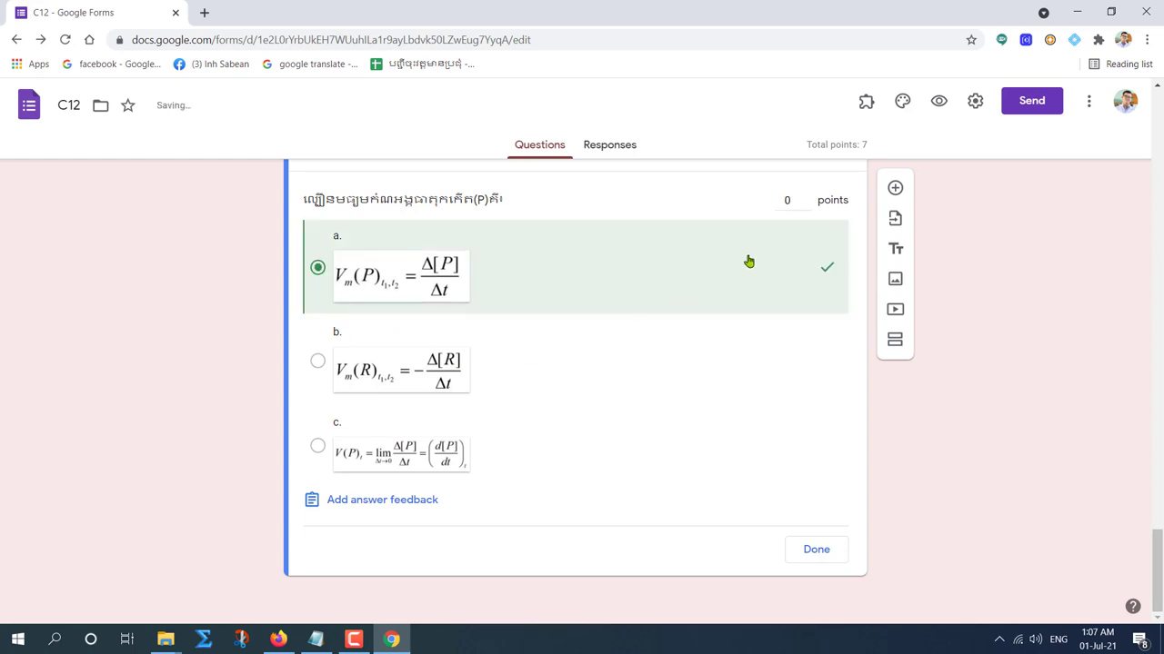
pyautogui.click(807, 200)
pyautogui.write('4')
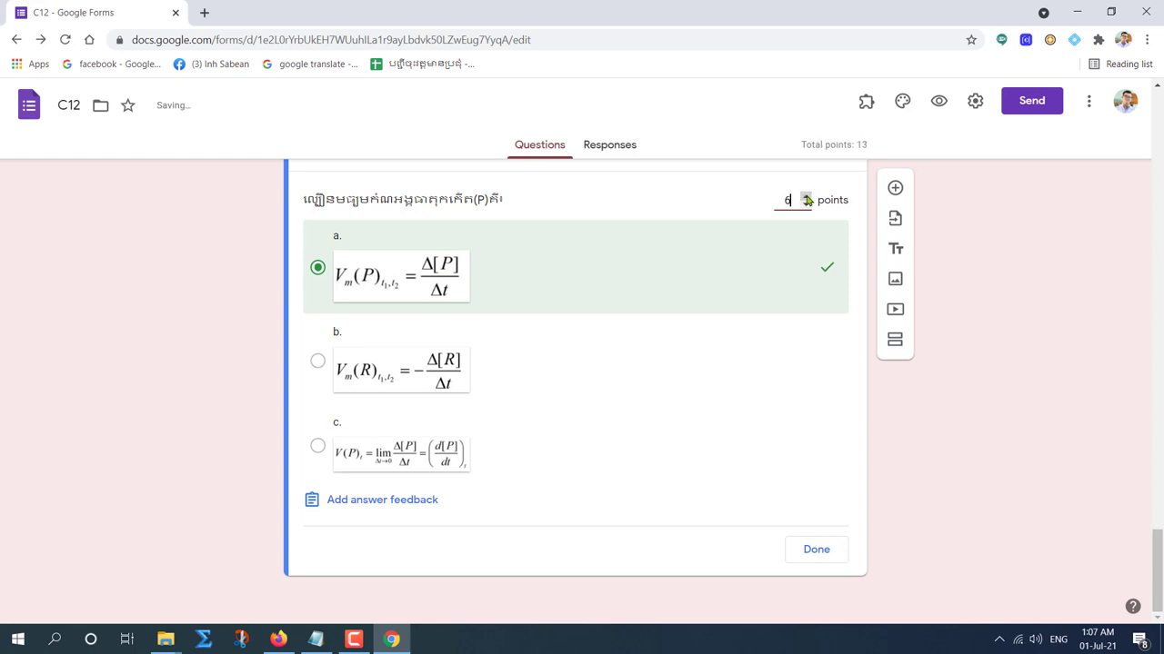
pyautogui.click(815, 550)
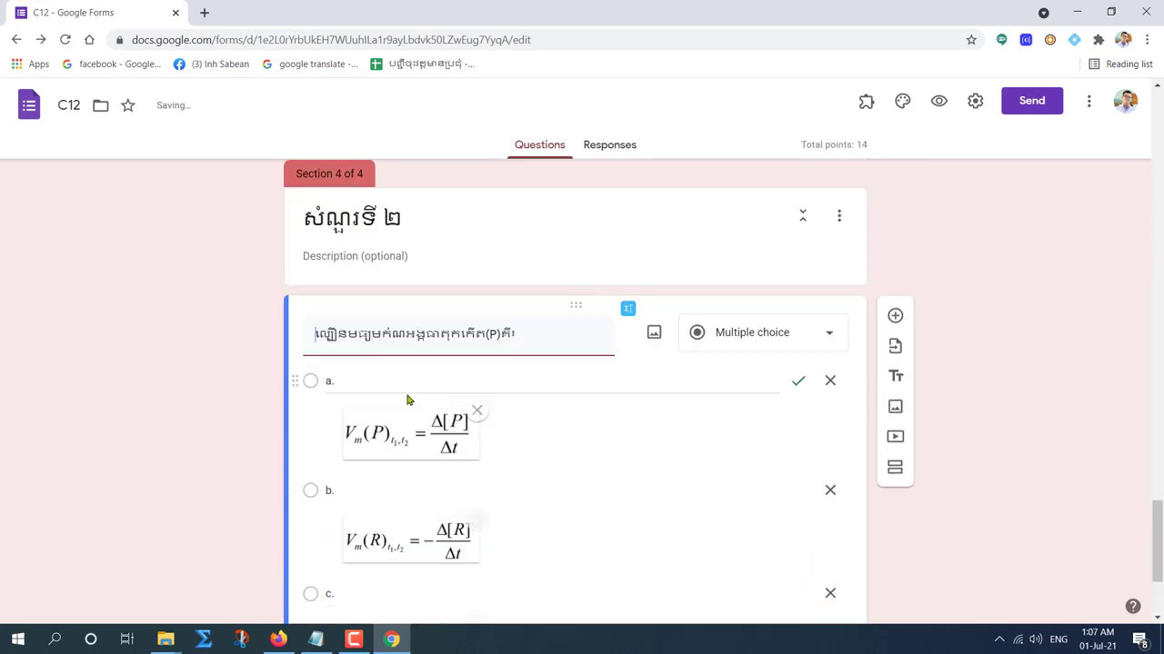
# Step: Make the multiple-choice question in section 4 required
pyautogui.scroll(-2, 445, 386)
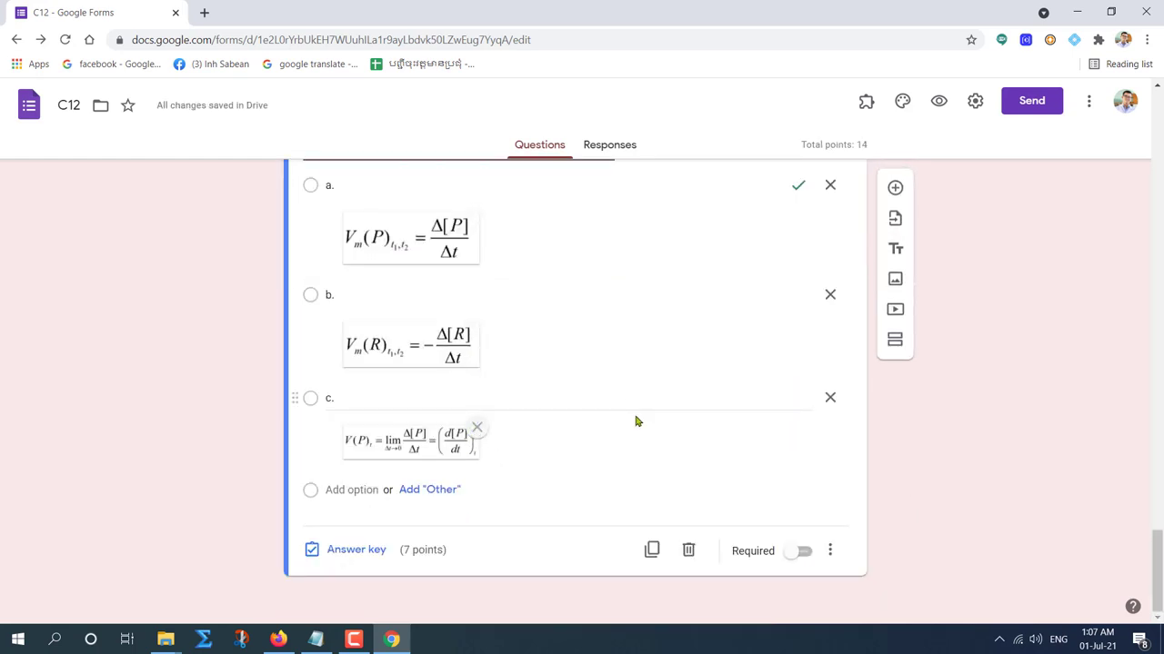
pyautogui.scroll(5, 637, 421)
pyautogui.scroll(-3, 511, 361)
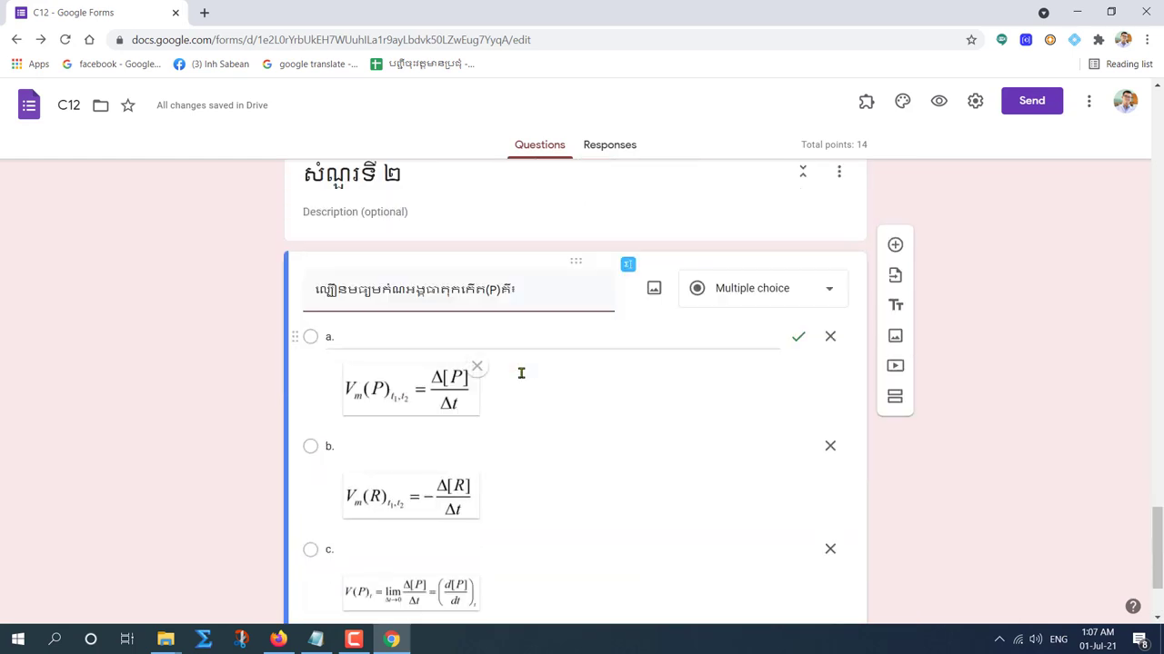
pyautogui.scroll(-2, 527, 382)
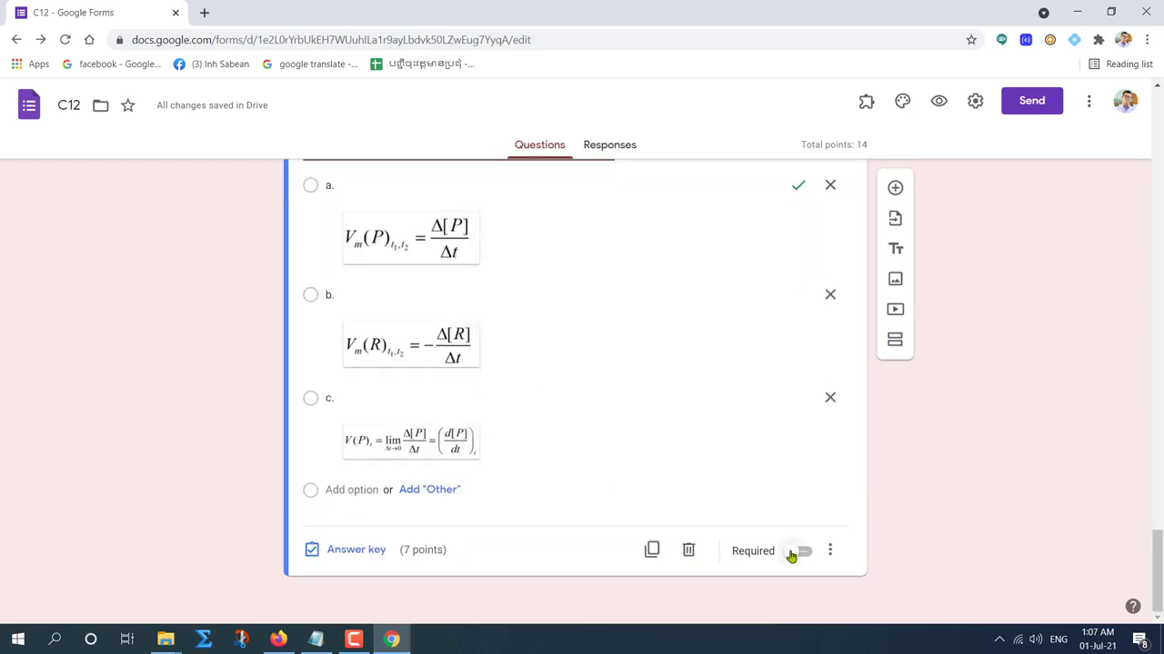
pyautogui.click(800, 553)
# Step: Add a new section after the multiple-choice question in section 4
pyautogui.scroll(3, 455, 415)
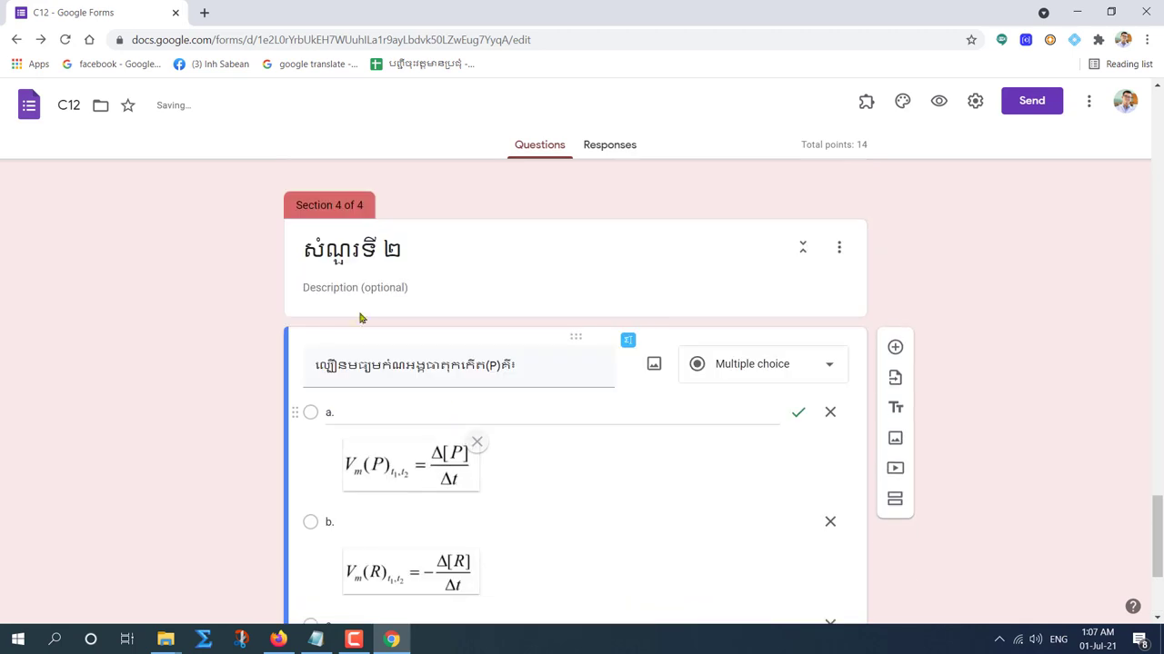
pyautogui.scroll(-3, 391, 323)
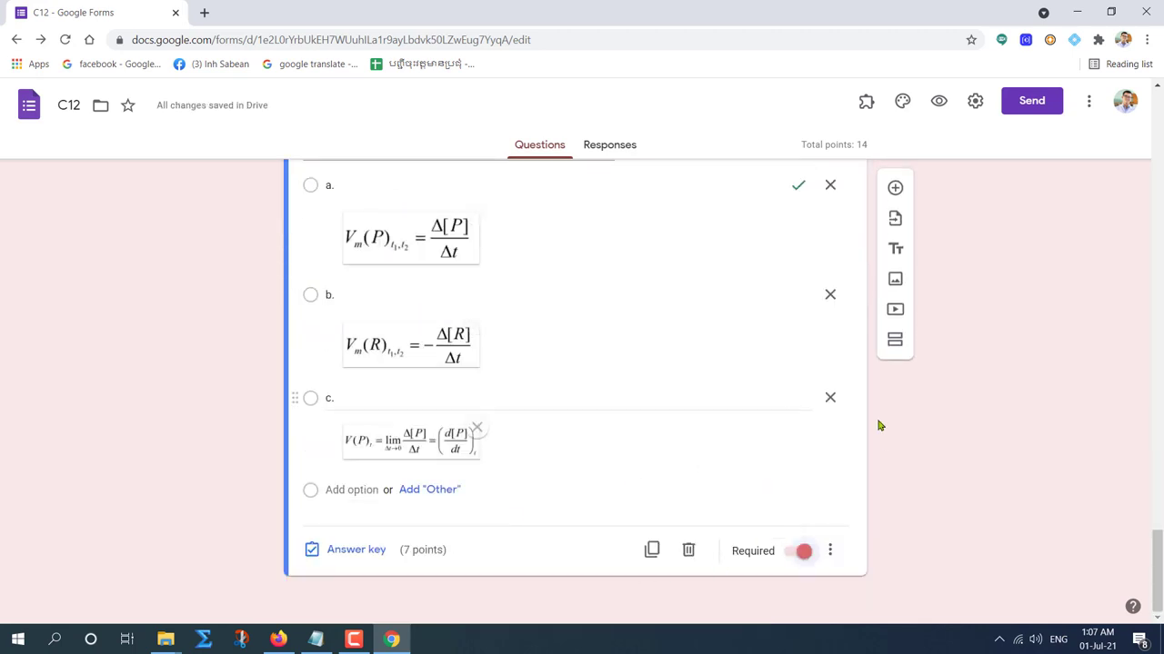
pyautogui.scroll(1, 881, 400)
pyautogui.click(893, 346)
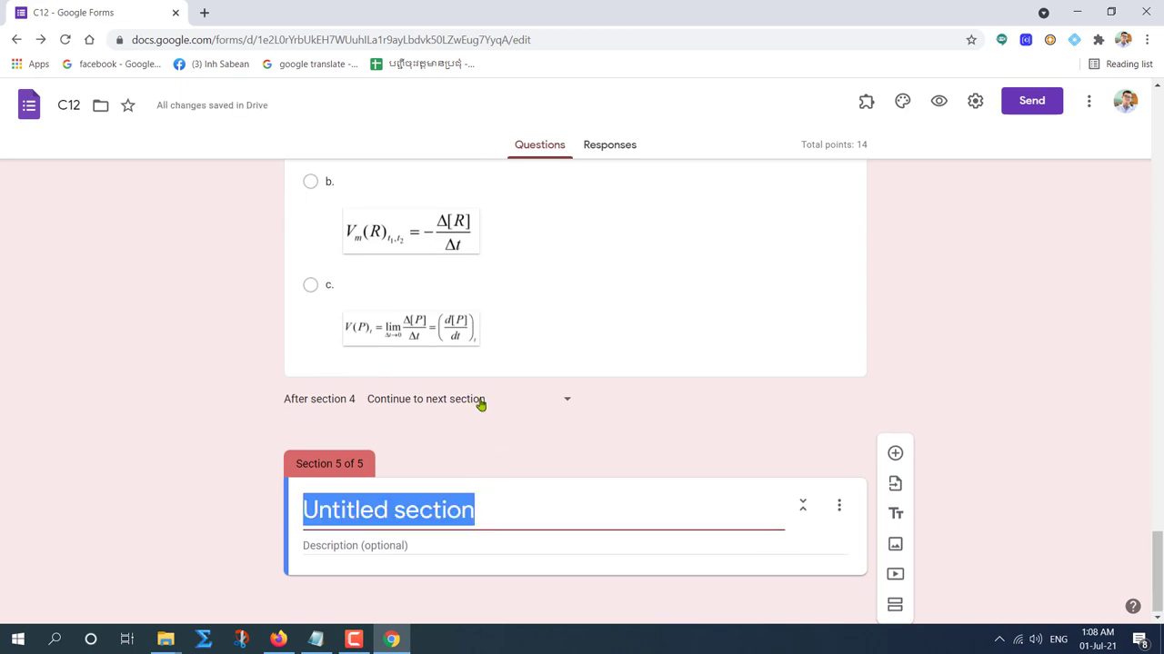
# Step: Copy section 4's title "សំណួរទី ២" and paste it over the placeholder title of section 5
pyautogui.scroll(5, 421, 316)
pyautogui.click(463, 347)
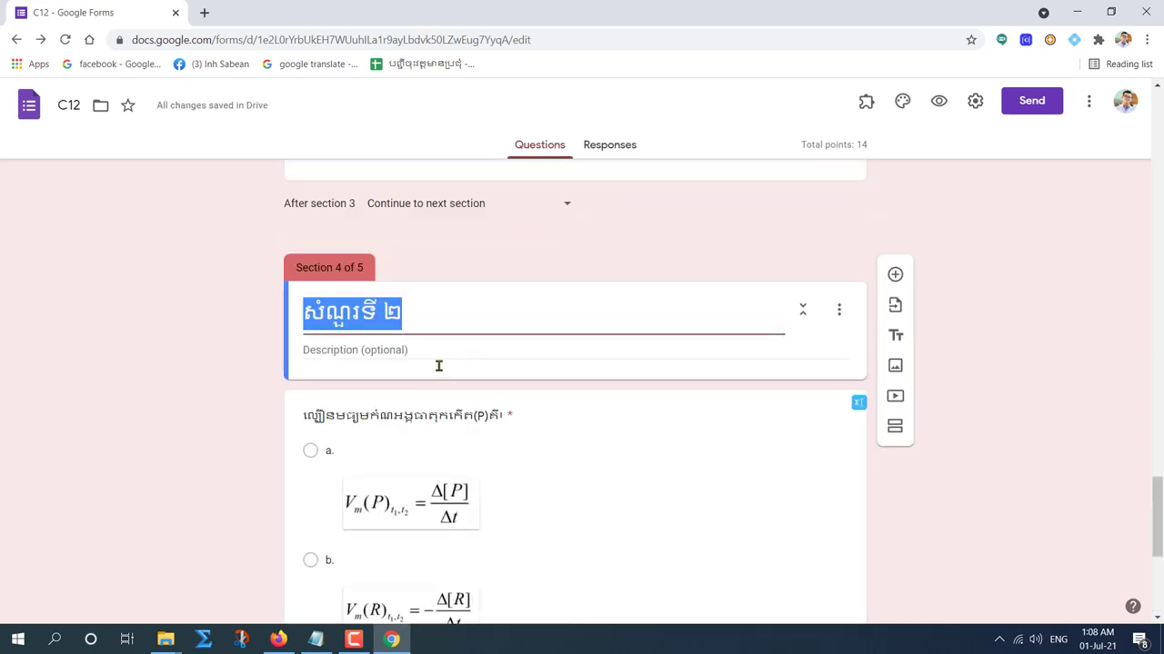
pyautogui.hotkey('ctrl', 'c')
pyautogui.scroll(-5, 438, 365)
pyautogui.click(442, 508)
pyautogui.hotkey('ctrl', 'v')
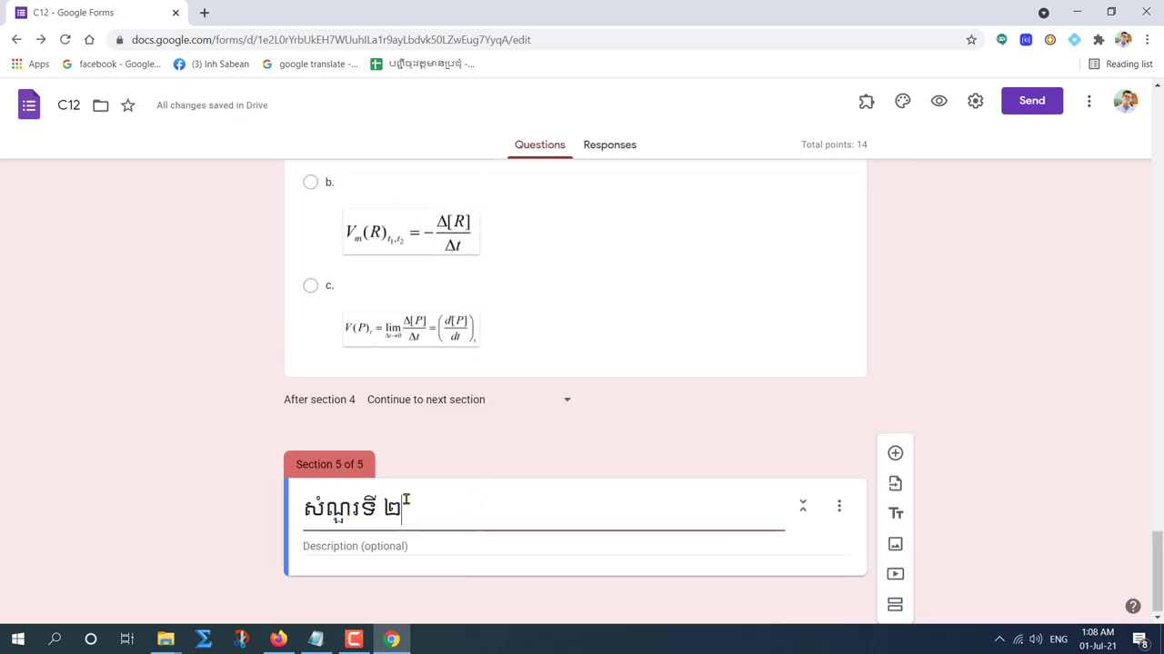
# Step: Change the number in section 5's title to 3 and add a multiple-choice question to that section
pyautogui.doubleClick(417, 508)
pyautogui.write('3')
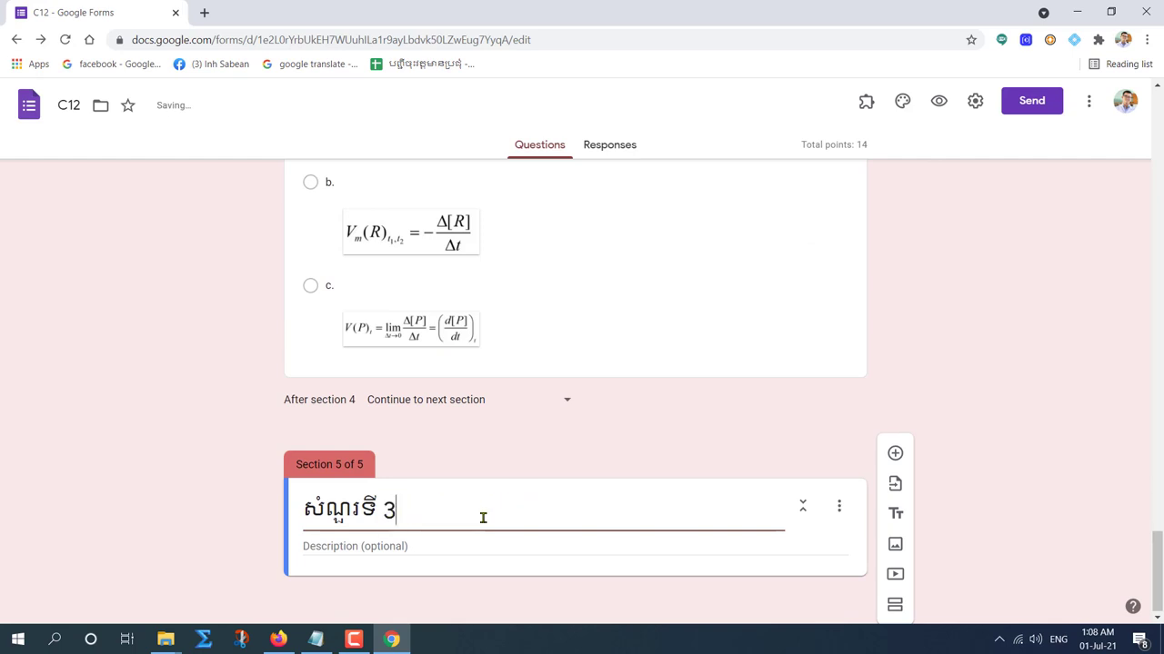
pyautogui.click(896, 454)
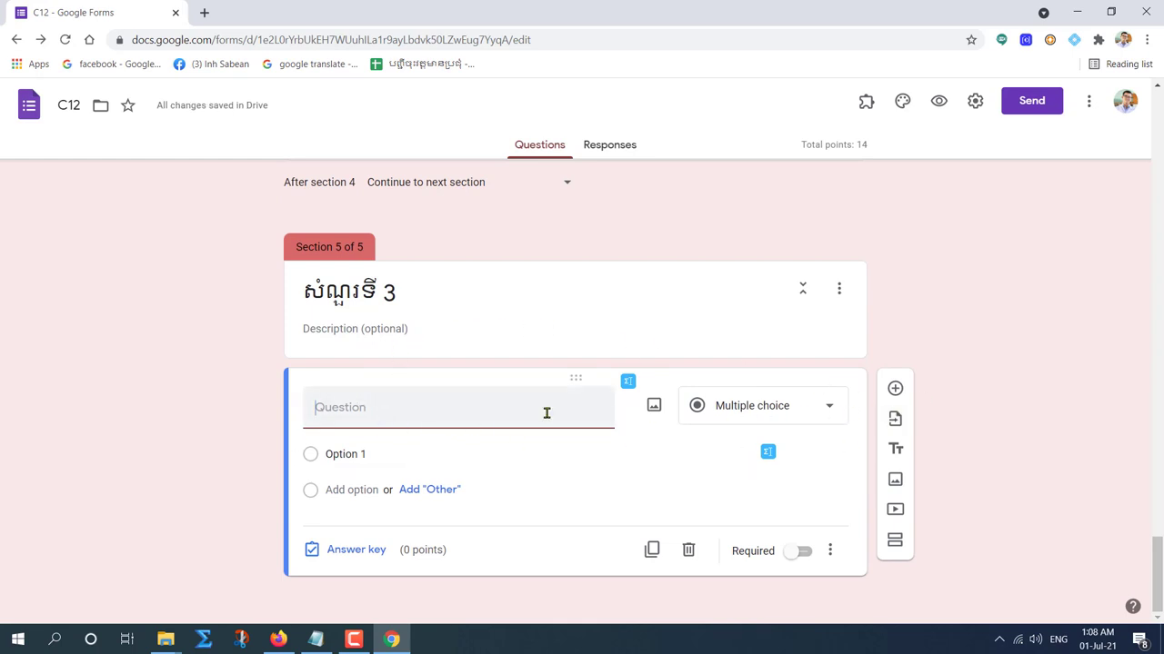
# Step: Copy the question text numbered ៣ from the Notepad file and paste it as section 5's question
pyautogui.click(316, 639)
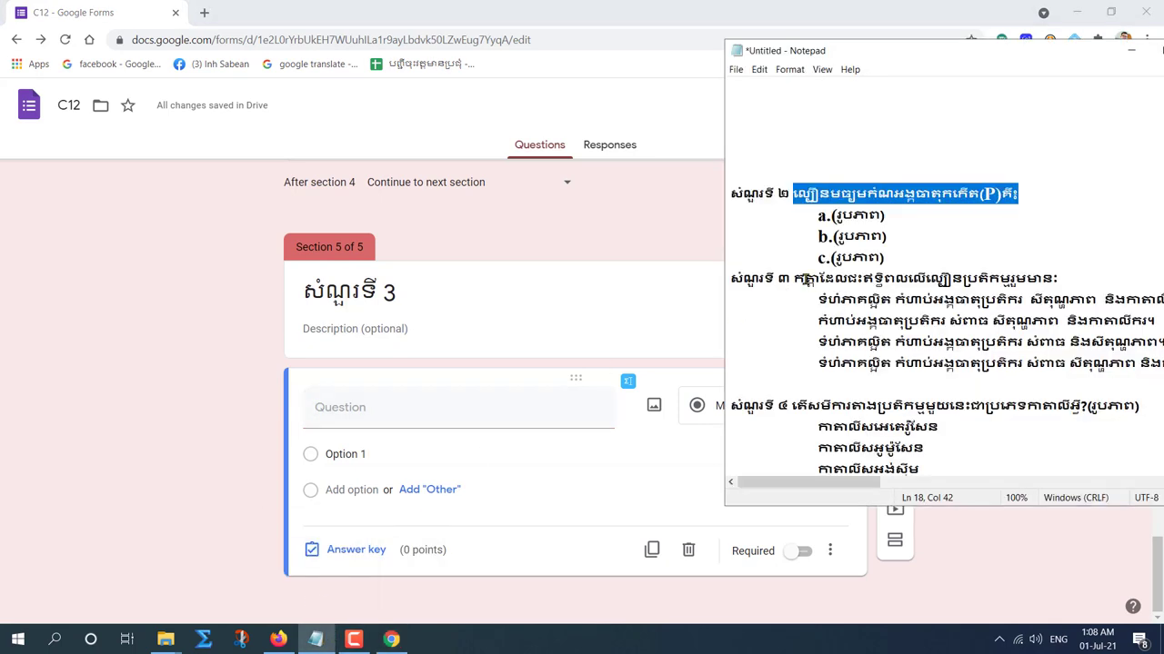
pyautogui.moveTo(796, 275); pyautogui.dragTo(1063, 277)
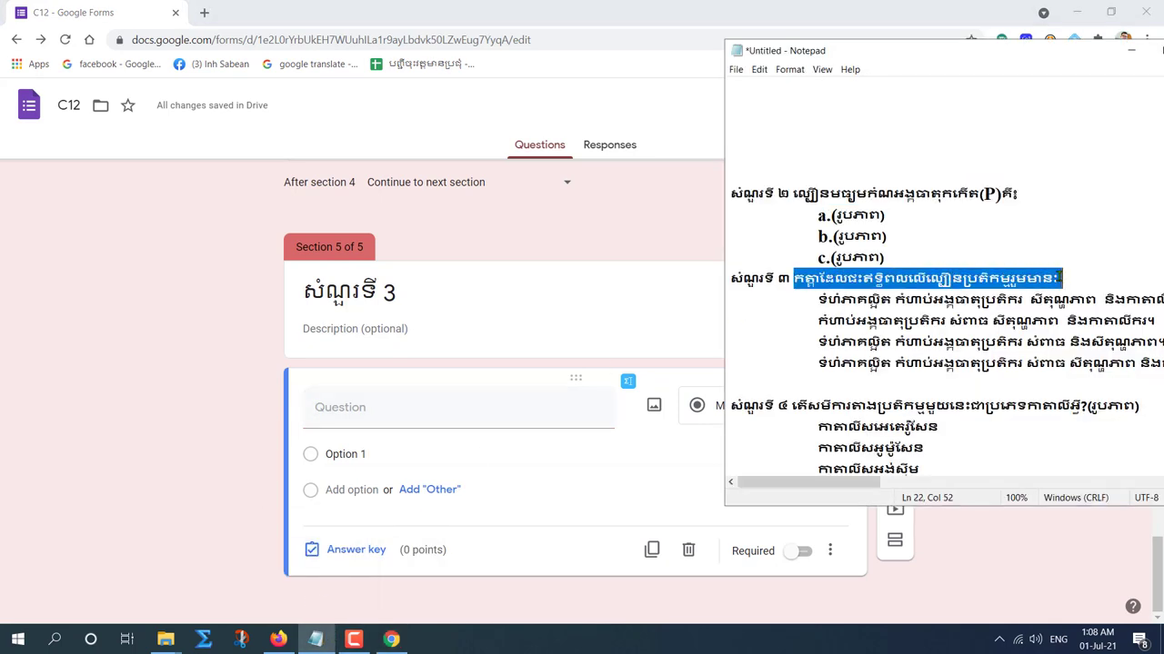
pyautogui.click(372, 416)
pyautogui.hotkey('ctrl', 'v')
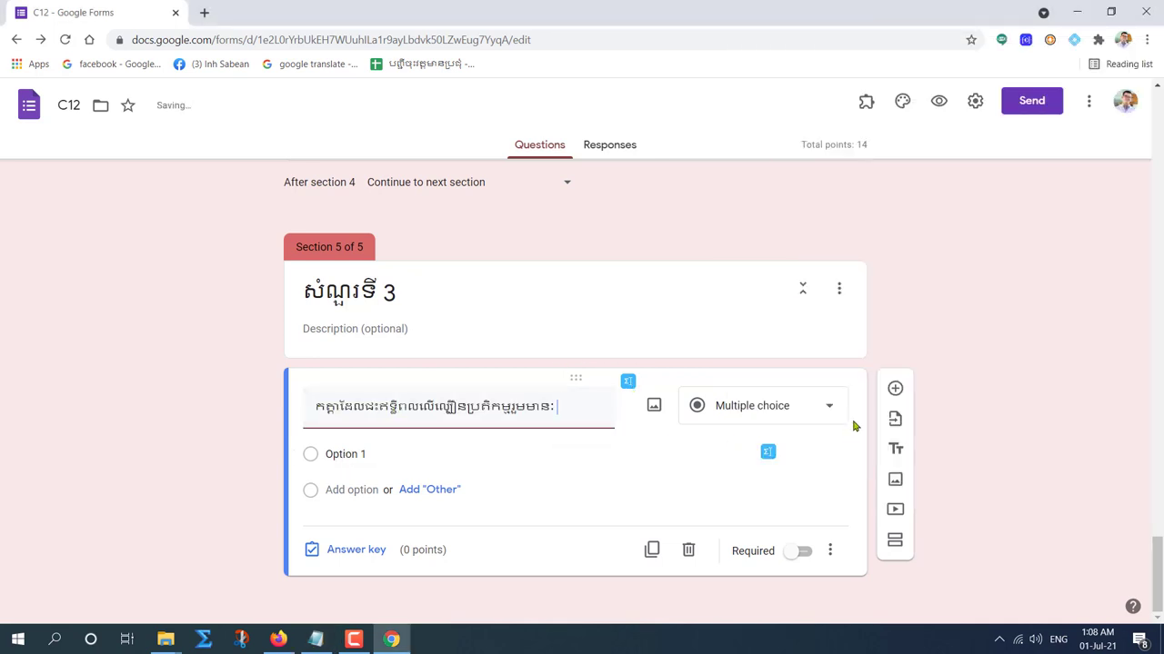
# Step: Copy the four answer lines under question ៣ in Notepad and paste them as the options of section 5's question
pyautogui.click(418, 455)
pyautogui.moveTo(316, 639)
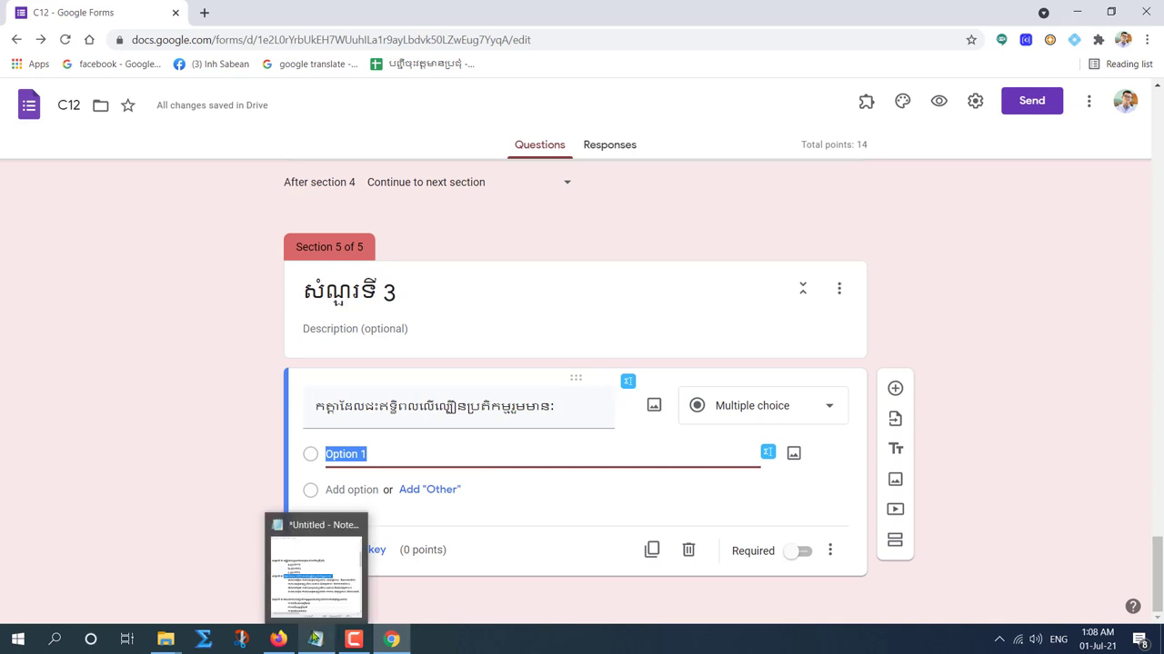
pyautogui.click(323, 602)
pyautogui.moveTo(815, 303); pyautogui.dragTo(1162, 303)
pyautogui.moveTo(946, 51); pyautogui.dragTo(707, 60)
pyautogui.moveTo(577, 308); pyautogui.dragTo(962, 309)
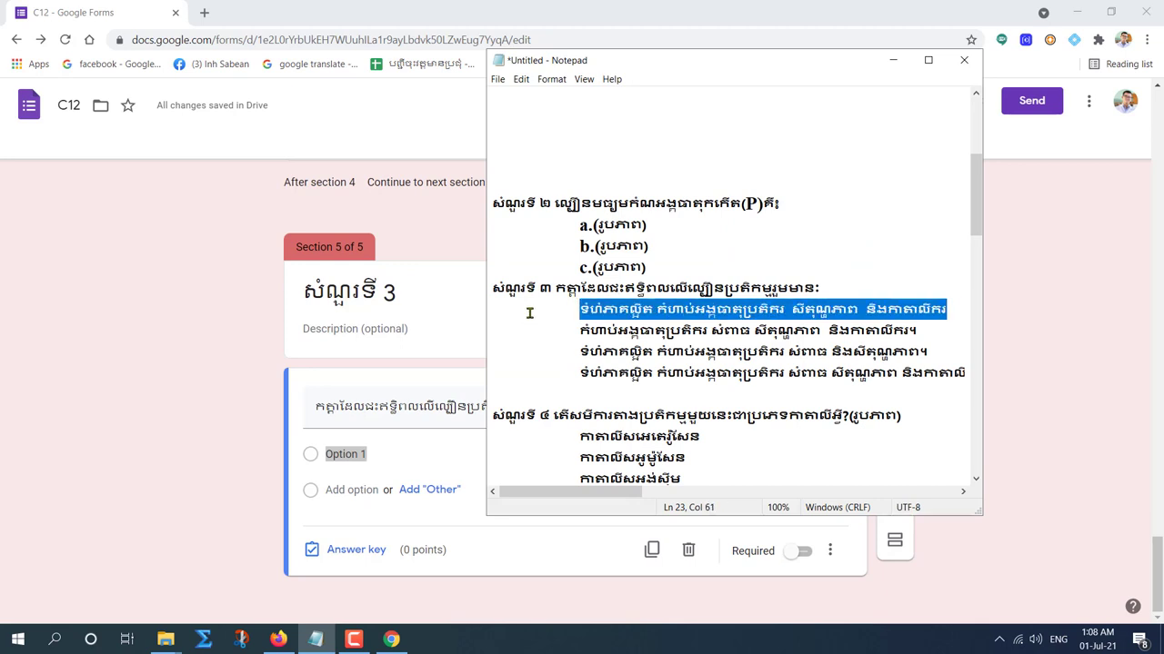
pyautogui.click(592, 330)
pyautogui.moveTo(580, 309); pyautogui.dragTo(971, 372)
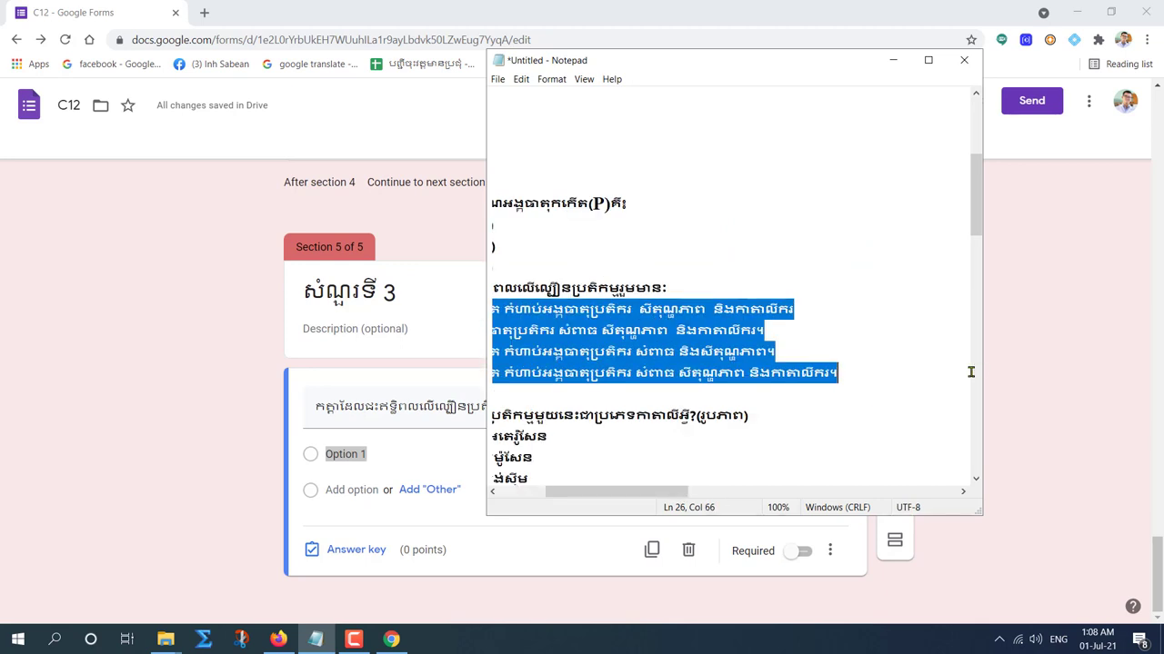
pyautogui.click(892, 60)
pyautogui.click(397, 450)
pyautogui.hotkey('ctrl', 'v')
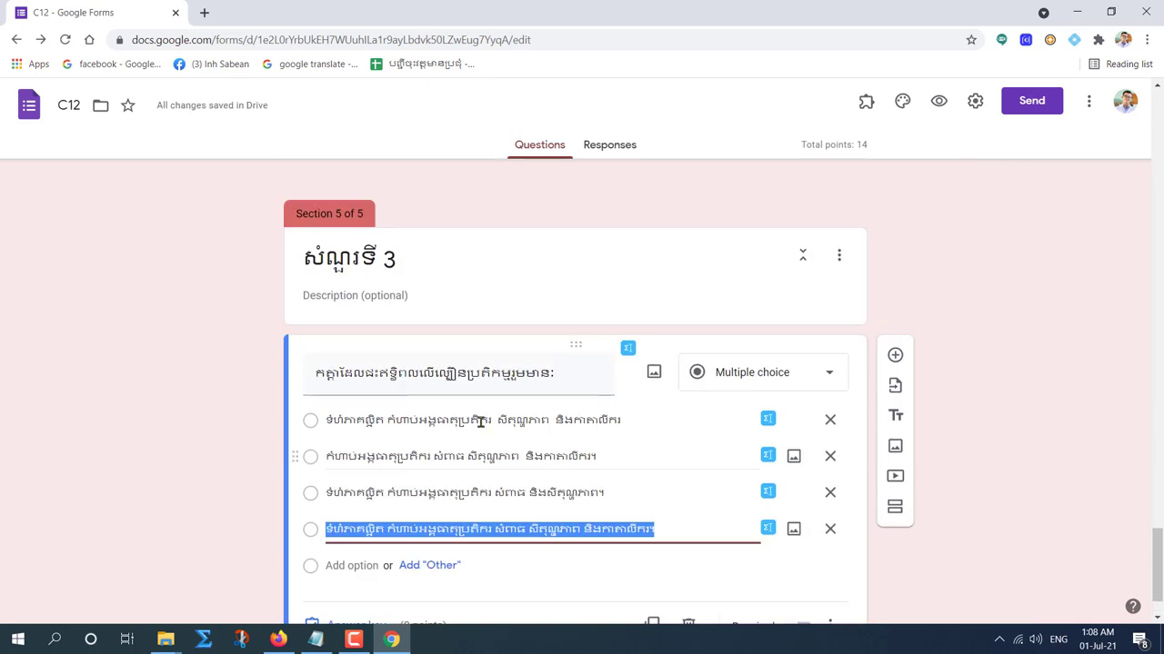
pyautogui.click(477, 421)
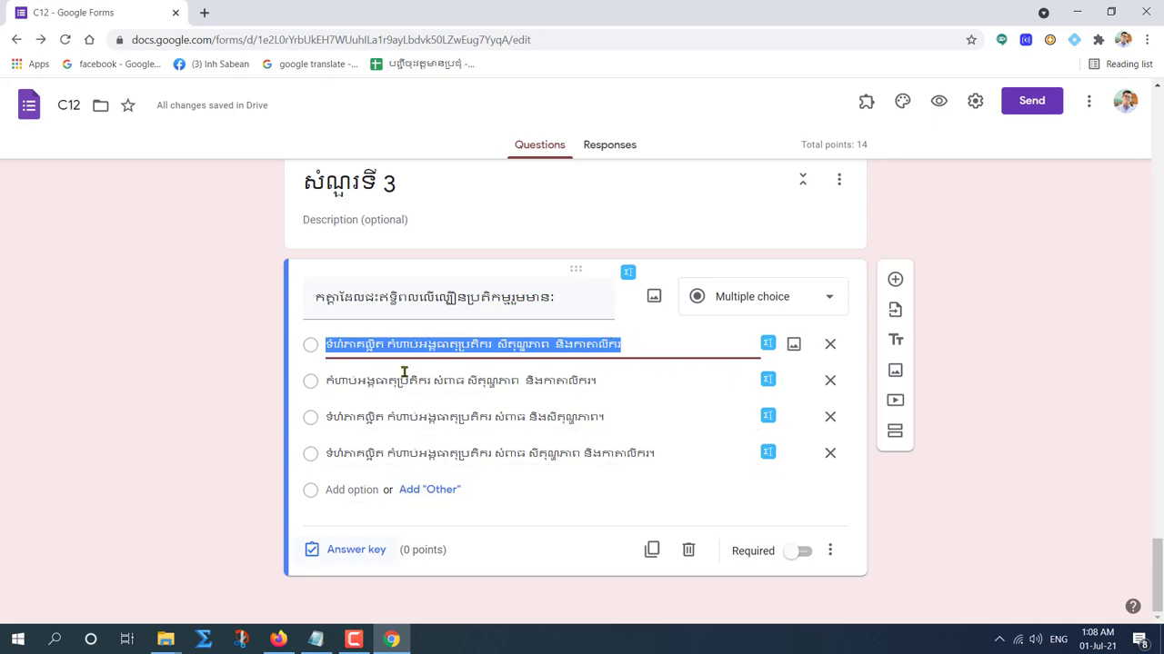
# Step: In the answer key of section 5's question, mark the fourth option as correct and set the score to 7 points
pyautogui.click(313, 550)
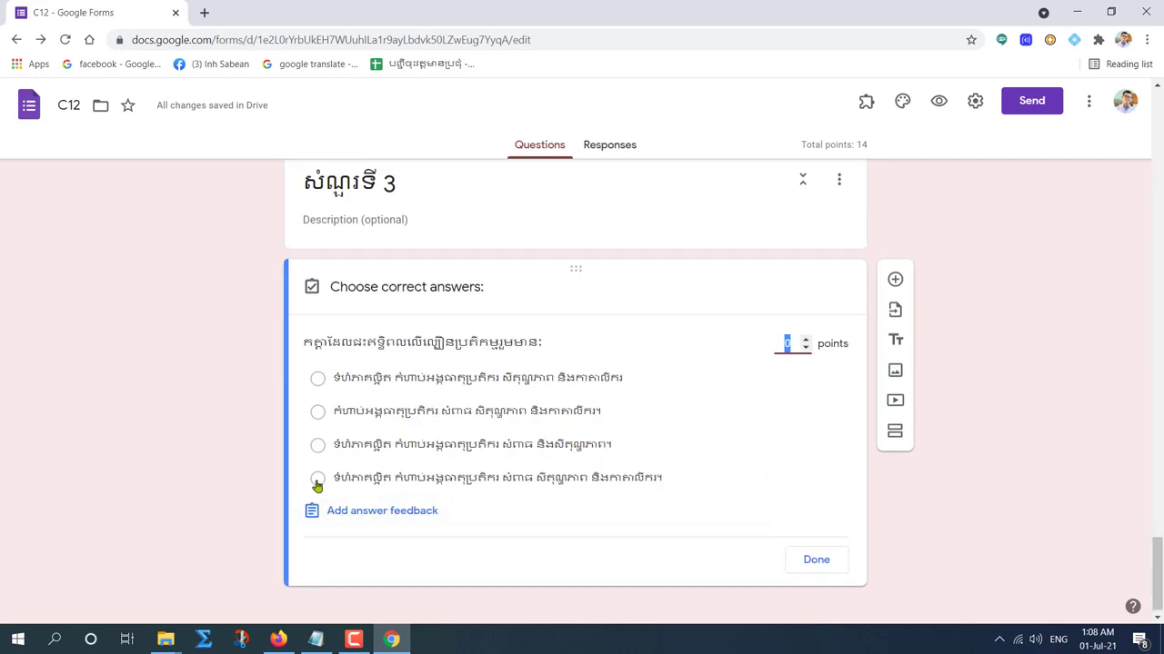
pyautogui.click(317, 480)
pyautogui.doubleClick(805, 339)
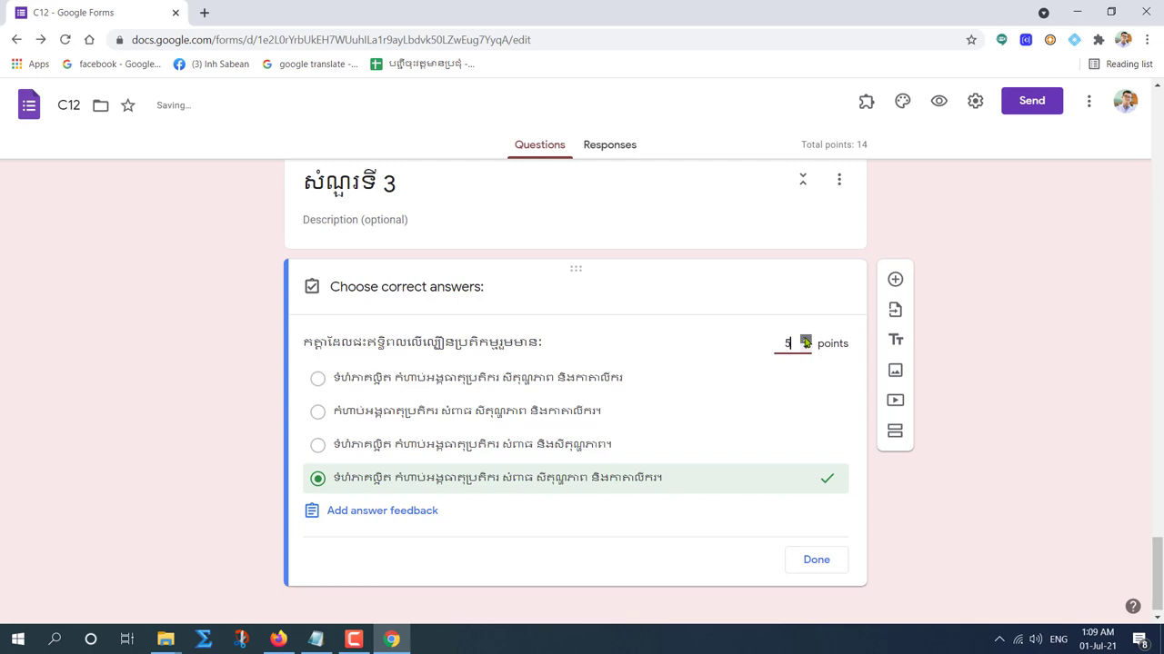
pyautogui.doubleClick(806, 343)
pyautogui.click(817, 561)
# Step: Make section 5's question required and add a new section after it
pyautogui.click(804, 552)
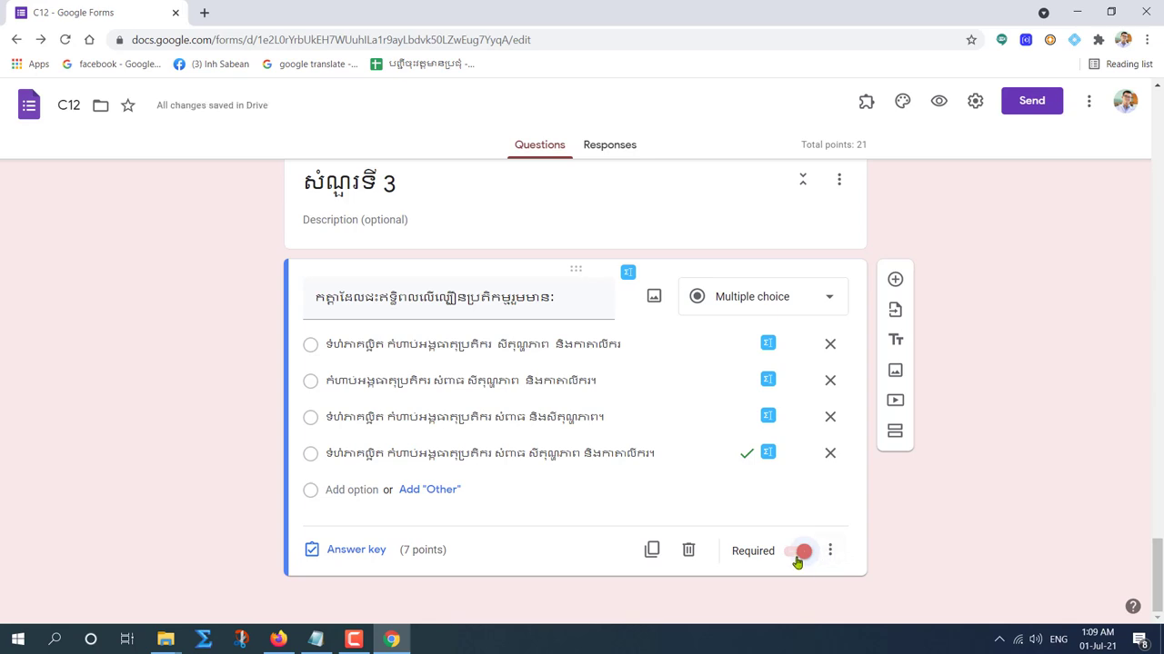
pyautogui.scroll(1, 534, 411)
pyautogui.scroll(-1, 534, 412)
pyautogui.scroll(1, 436, 340)
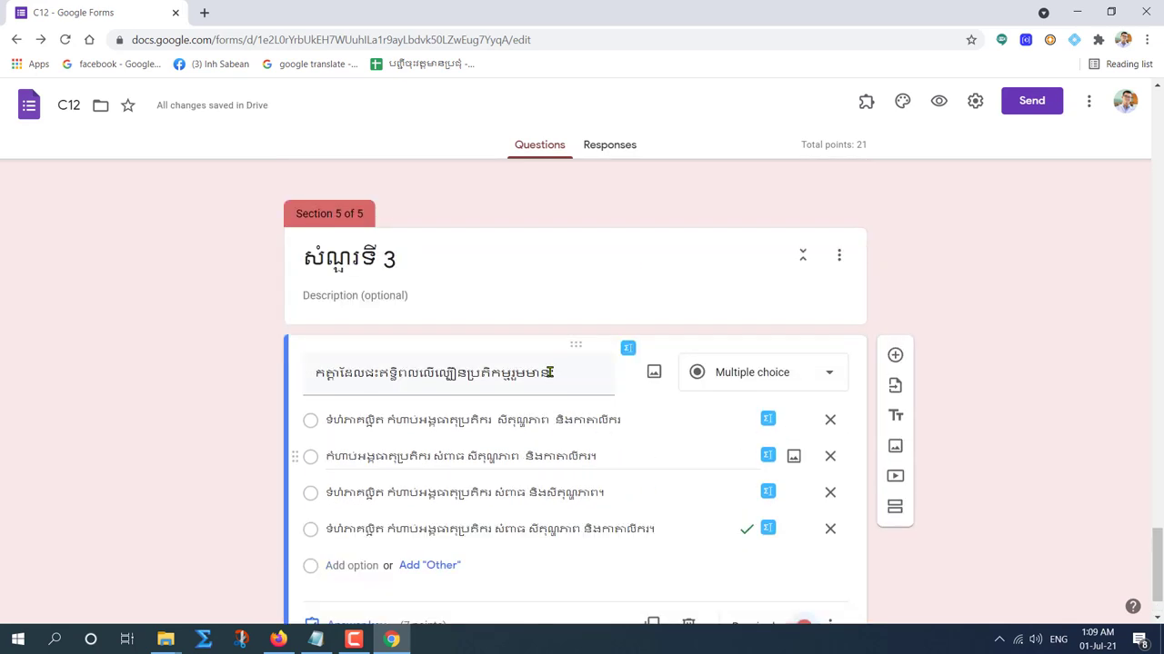
pyautogui.scroll(-1, 431, 317)
pyautogui.scroll(1, 461, 363)
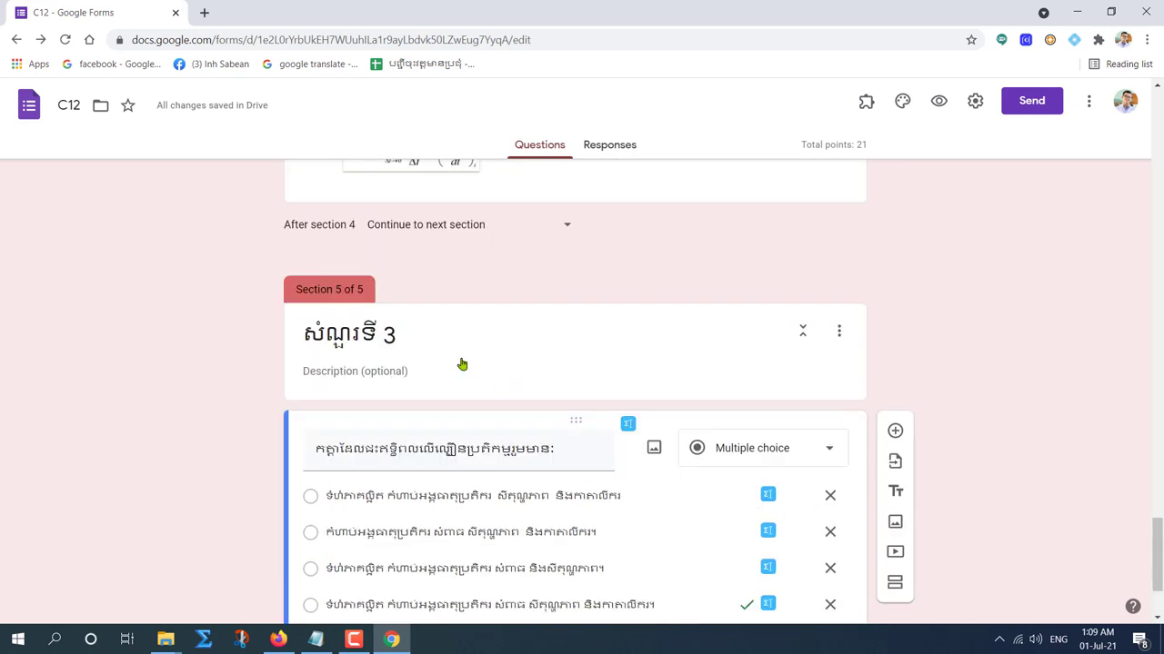
pyautogui.scroll(-1, 462, 363)
pyautogui.click(895, 434)
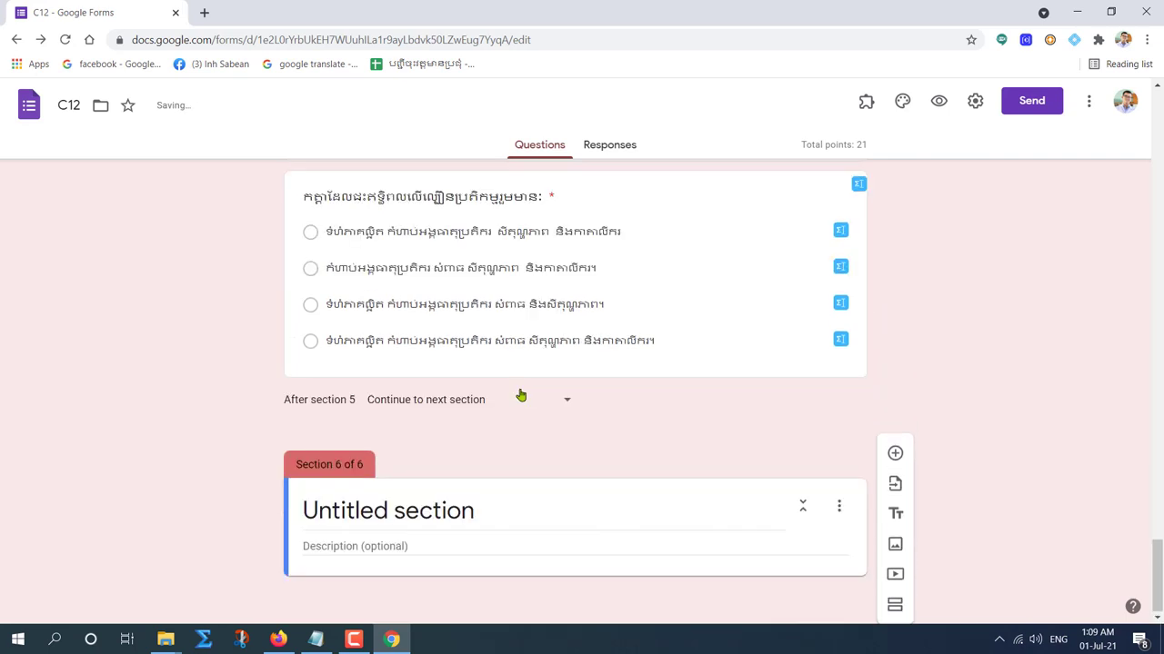
# Step: Copy section 5's title over section 6's placeholder title and change its number to ៤
pyautogui.scroll(2, 374, 277)
pyautogui.click(452, 275)
pyautogui.hotkey('ctrl', 'c')
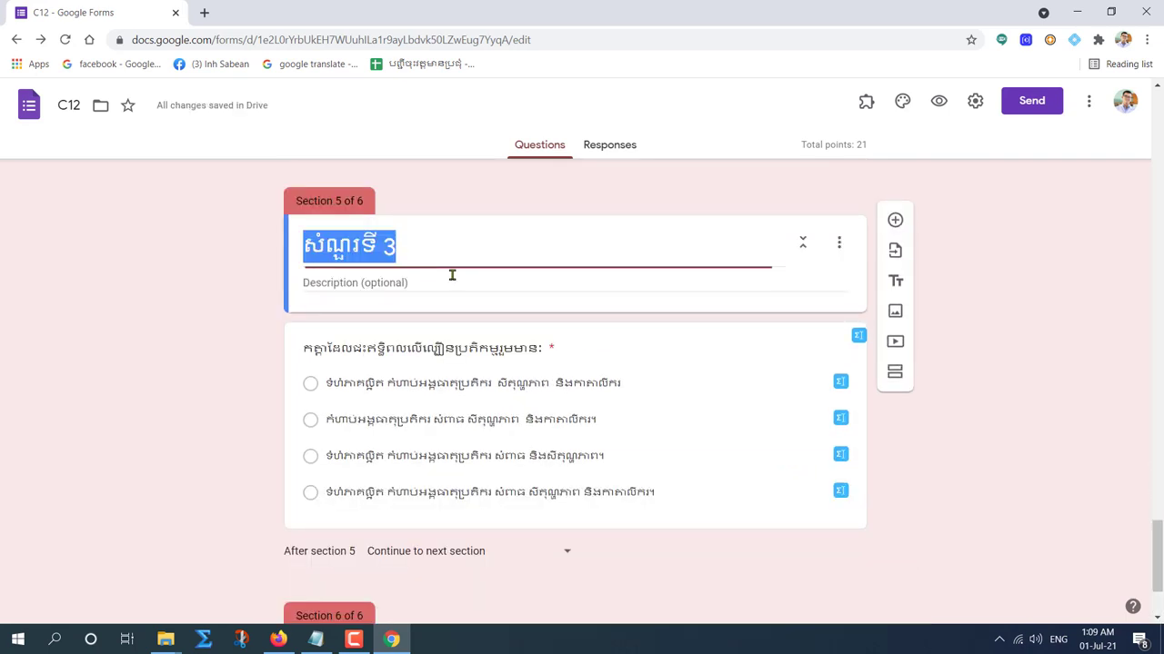
pyautogui.scroll(7, 442, 285)
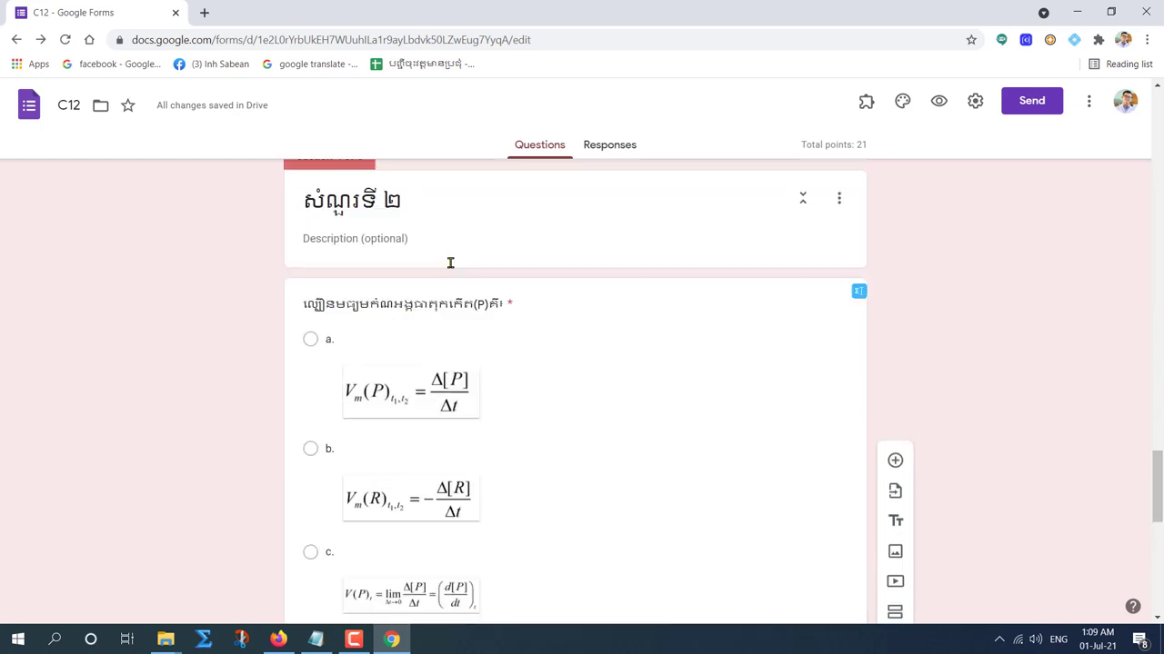
pyautogui.scroll(-8, 429, 332)
pyautogui.click(379, 577)
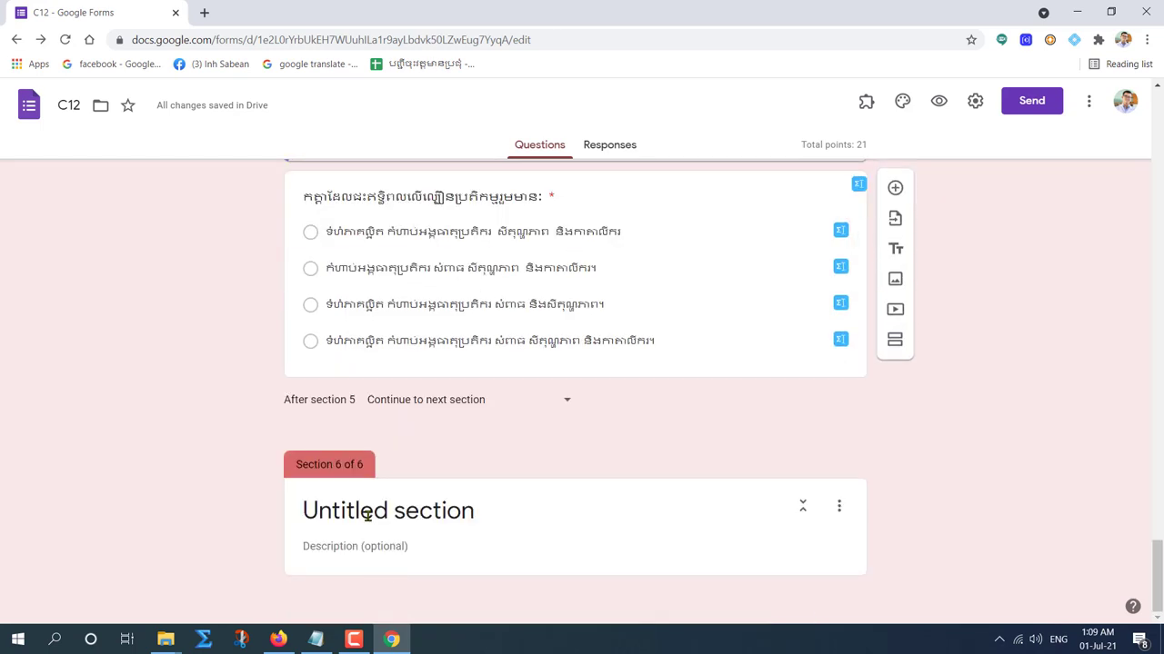
pyautogui.hotkey('ctrl', 'v')
pyautogui.hotkey('alt', 'shift')
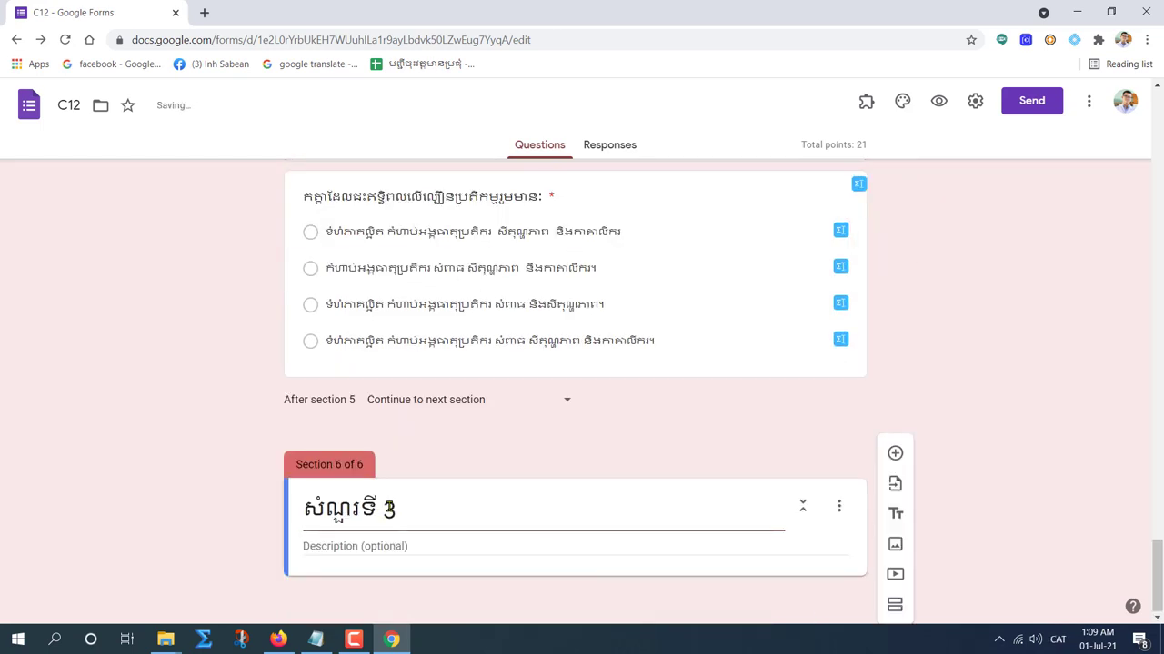
pyautogui.doubleClick(386, 509)
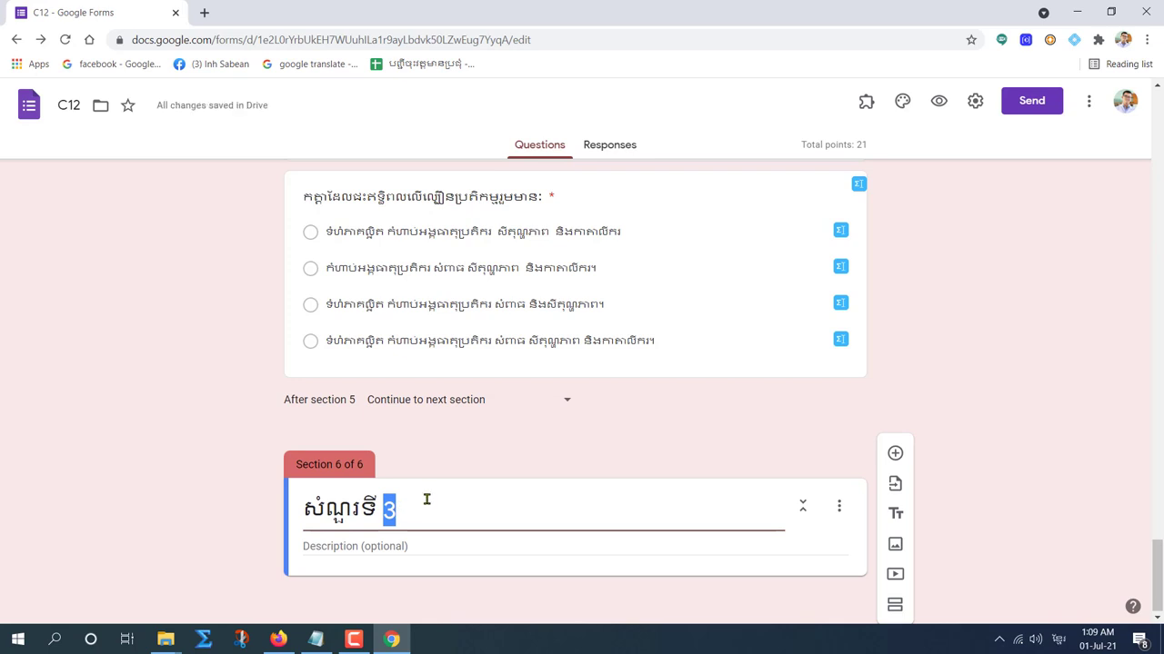
pyautogui.write('៣')
# Step: Replace the number in section 5's title with the Khmer numeral ៣
pyautogui.scroll(3, 436, 493)
pyautogui.tripleClick(388, 400)
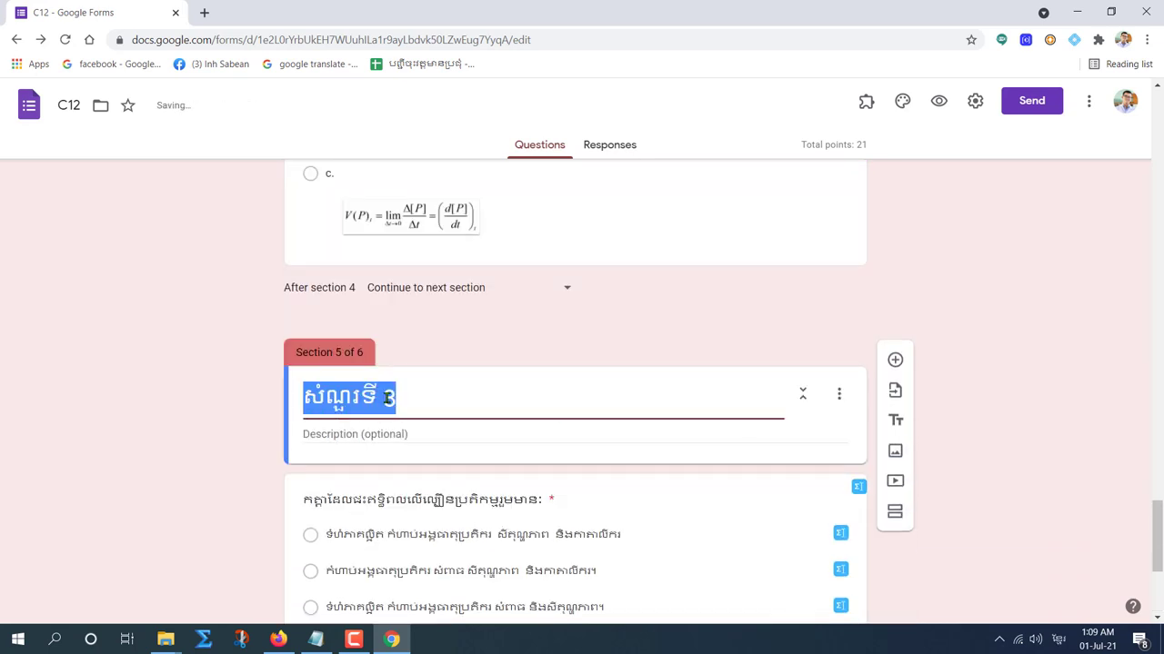
pyautogui.doubleClick(389, 398)
pyautogui.write('៣')
# Step: Add a multiple-choice question to section 6, titled "សំណួរទី ៤"
pyautogui.scroll(-3, 470, 439)
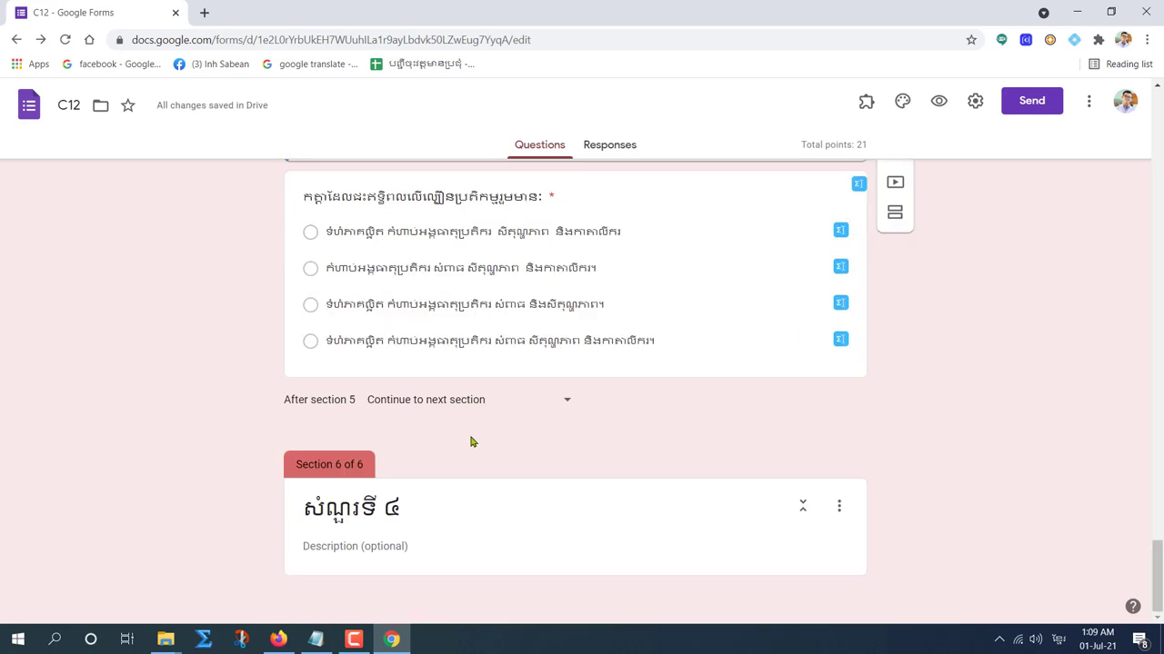
pyautogui.tripleClick(475, 514)
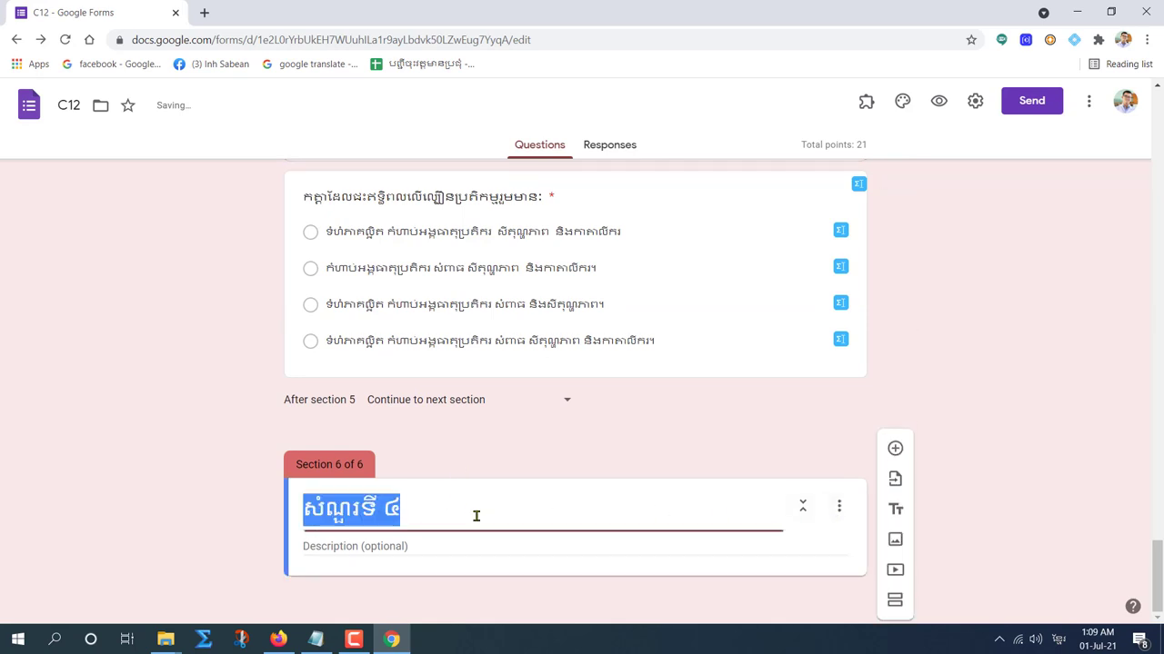
pyautogui.click(896, 454)
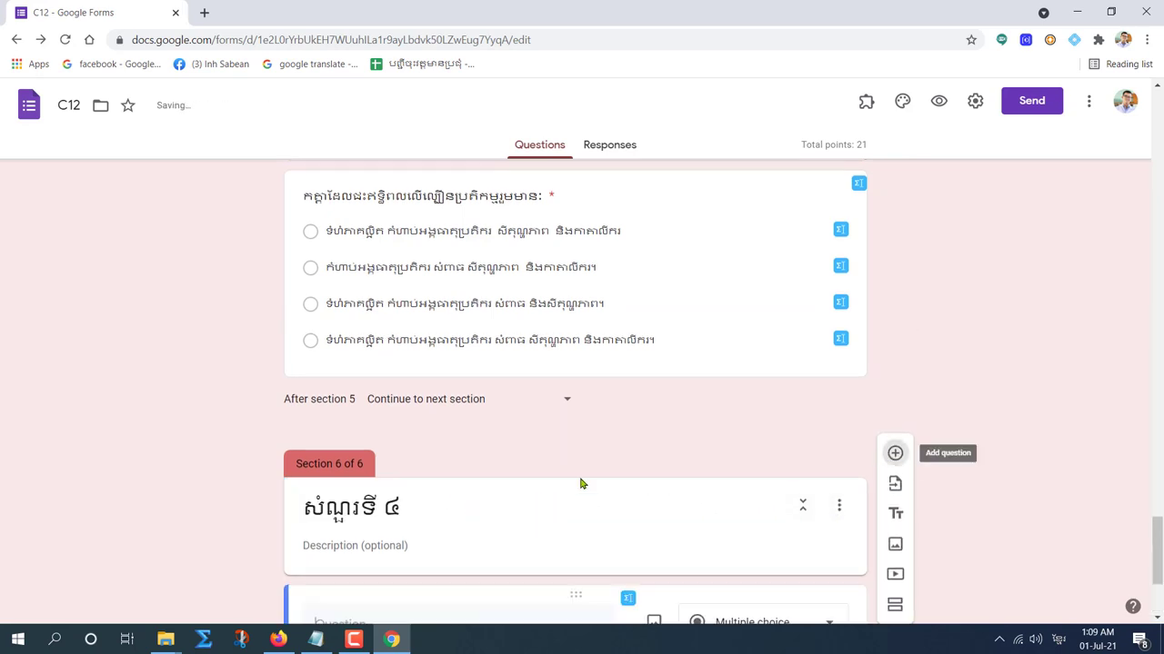
# Step: Switch to Notepad and delete the already used questions ២ and ៣ with their answer lines
pyautogui.click(315, 639)
pyautogui.scroll(-3, 757, 343)
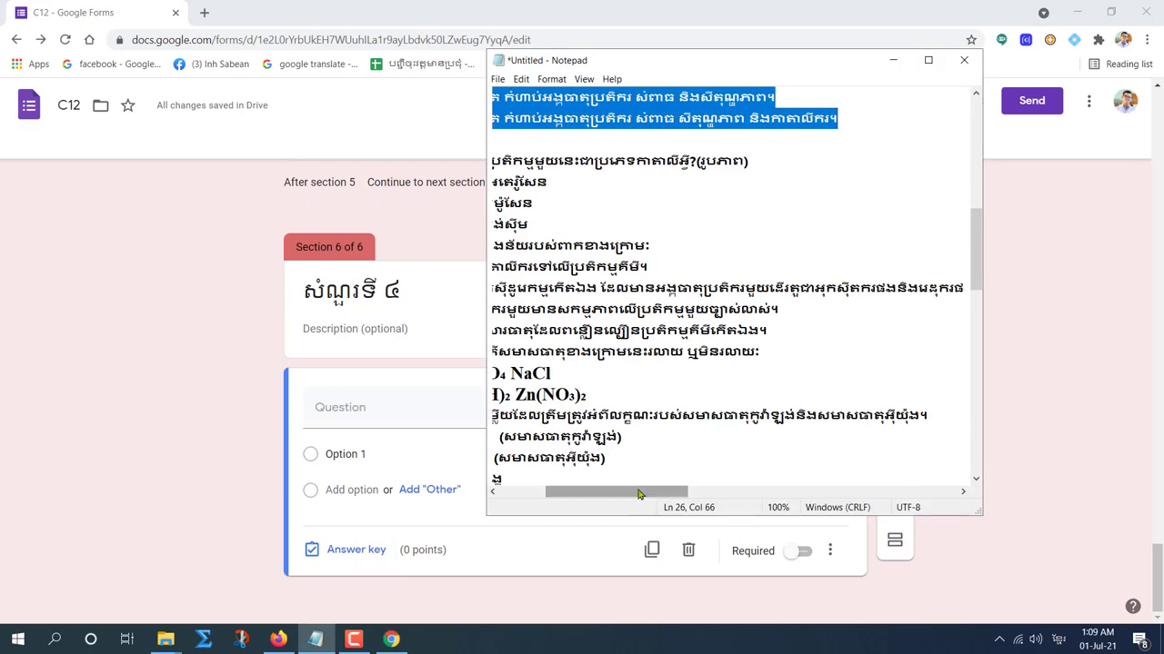
pyautogui.moveTo(636, 465); pyautogui.dragTo(647, 484)
pyautogui.click(777, 391)
pyautogui.scroll(10, 759, 364)
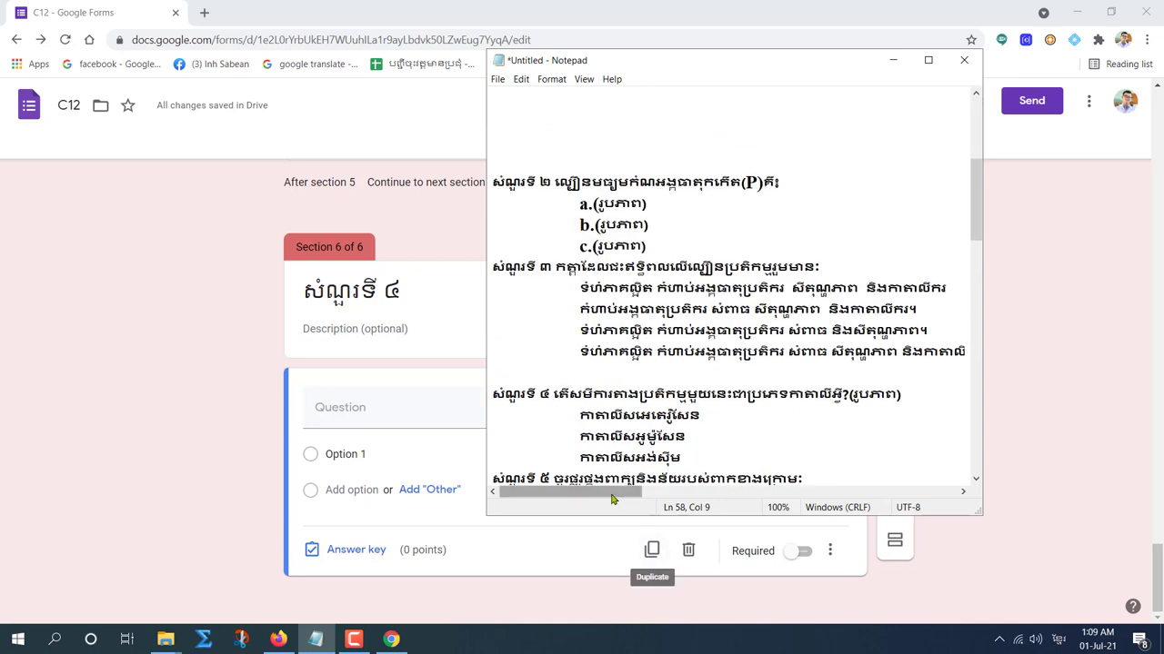
pyautogui.moveTo(783, 311); pyautogui.dragTo(984, 349)
pyautogui.press('Delete')
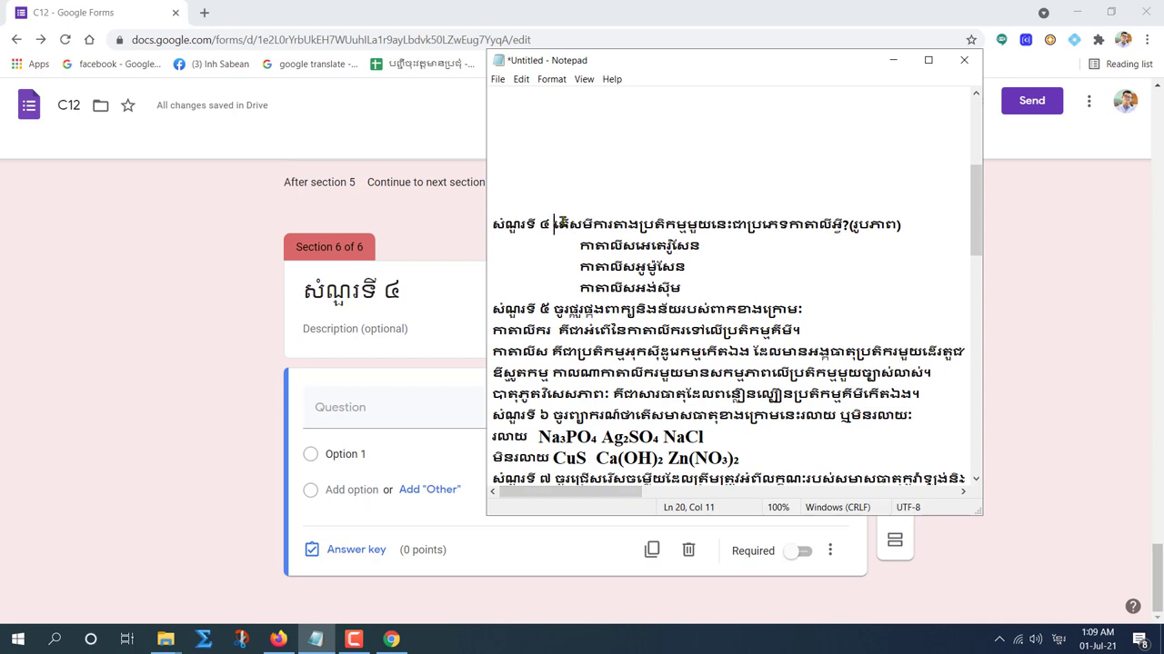
# Step: Copy the text "តើសមីការតាងប្រតិកម្មមួយនេះជាប្រភេទកាតាលីអ្វី?(រូបភាព)" from Notepad and paste it as section 6's question
pyautogui.moveTo(555, 223); pyautogui.dragTo(925, 223)
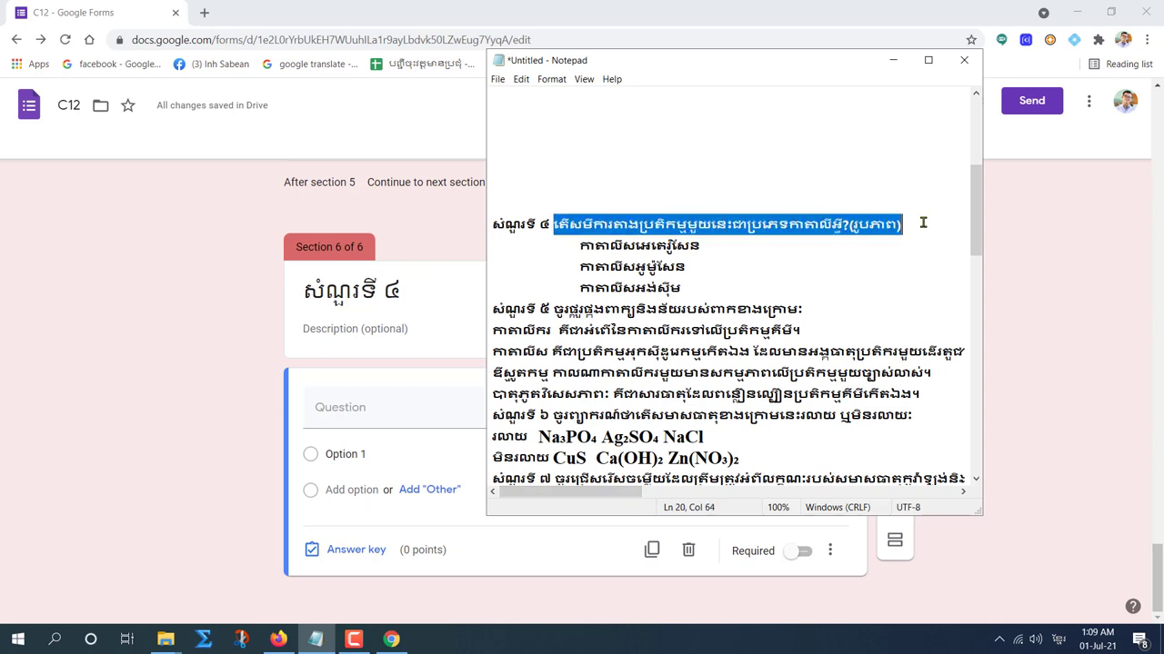
pyautogui.click(377, 414)
pyautogui.write('តើសមីការគាងប្រតិកម្មមួយនេះជាប្រភេទកាតាលីអ្វី? (រូបភាព)')
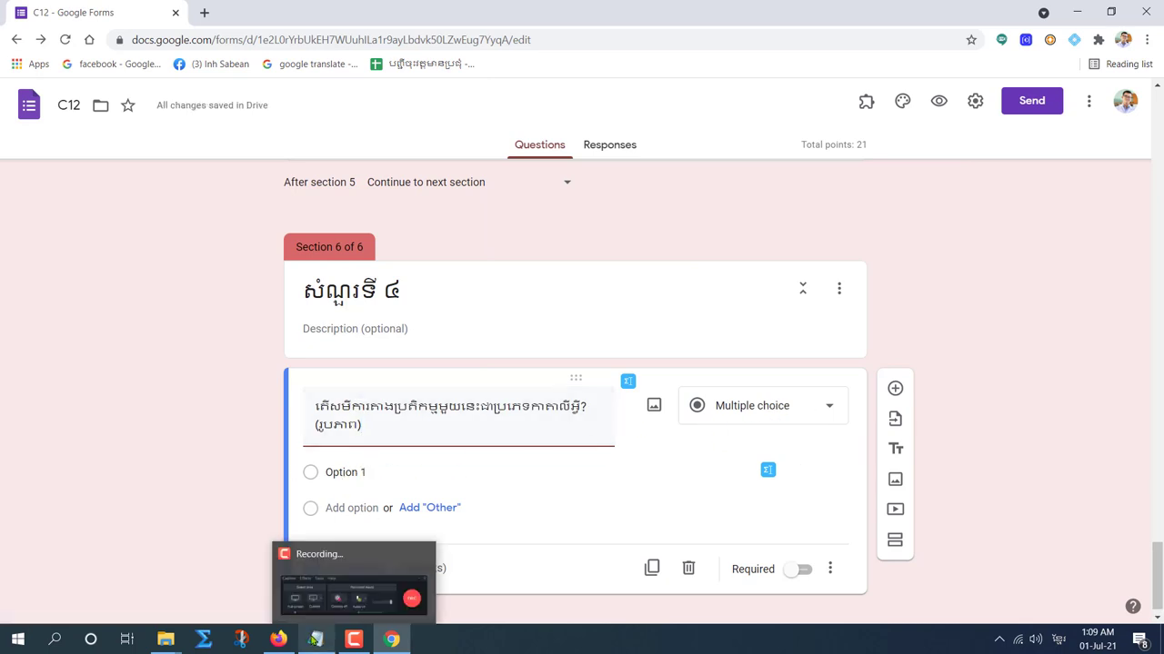
# Step: Copy the three answer lines under question ៤ in Notepad and paste them as the options of section 6's question
pyautogui.click(314, 639)
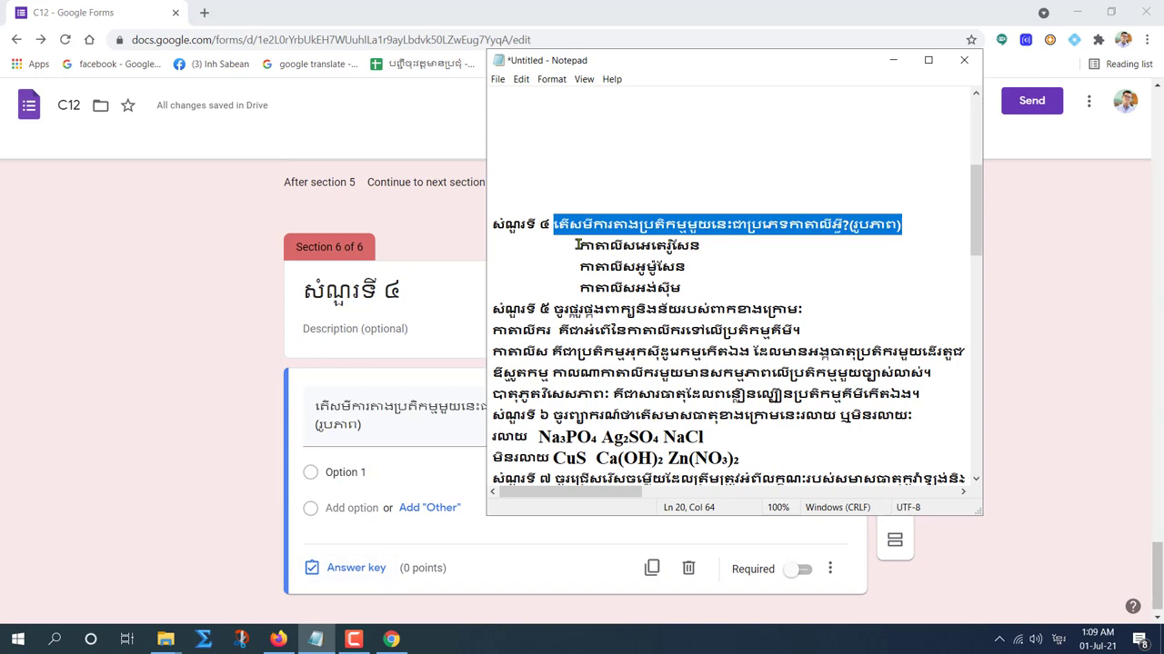
pyautogui.moveTo(576, 245); pyautogui.dragTo(688, 287)
pyautogui.hotkey('ctrl', 'c')
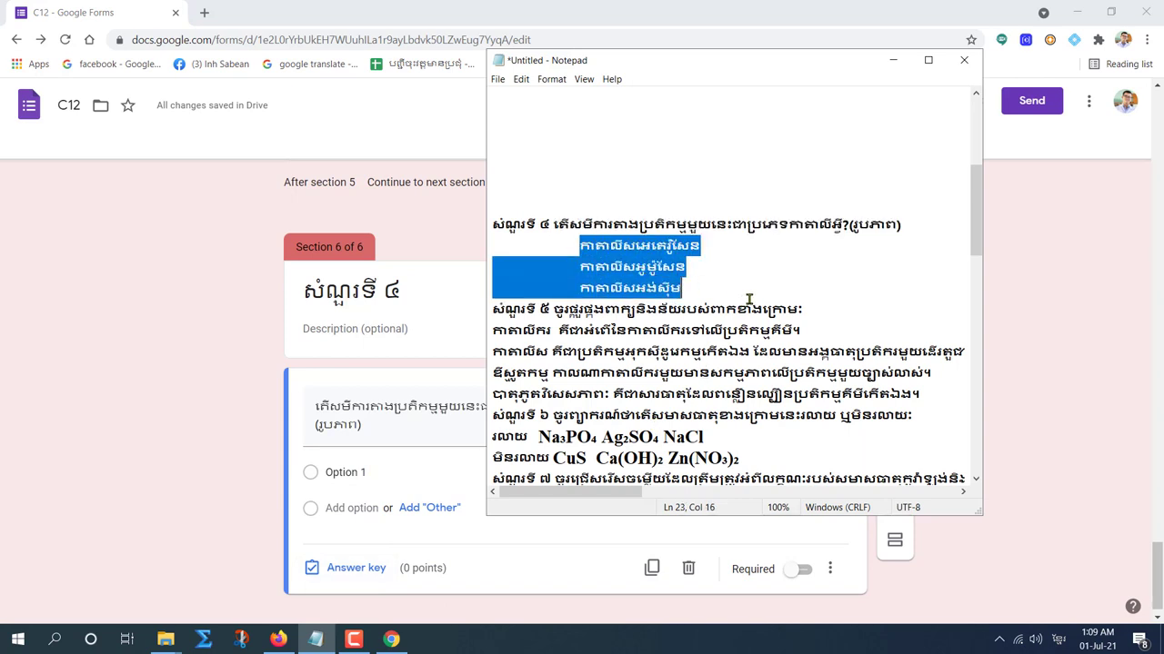
pyautogui.click(335, 471)
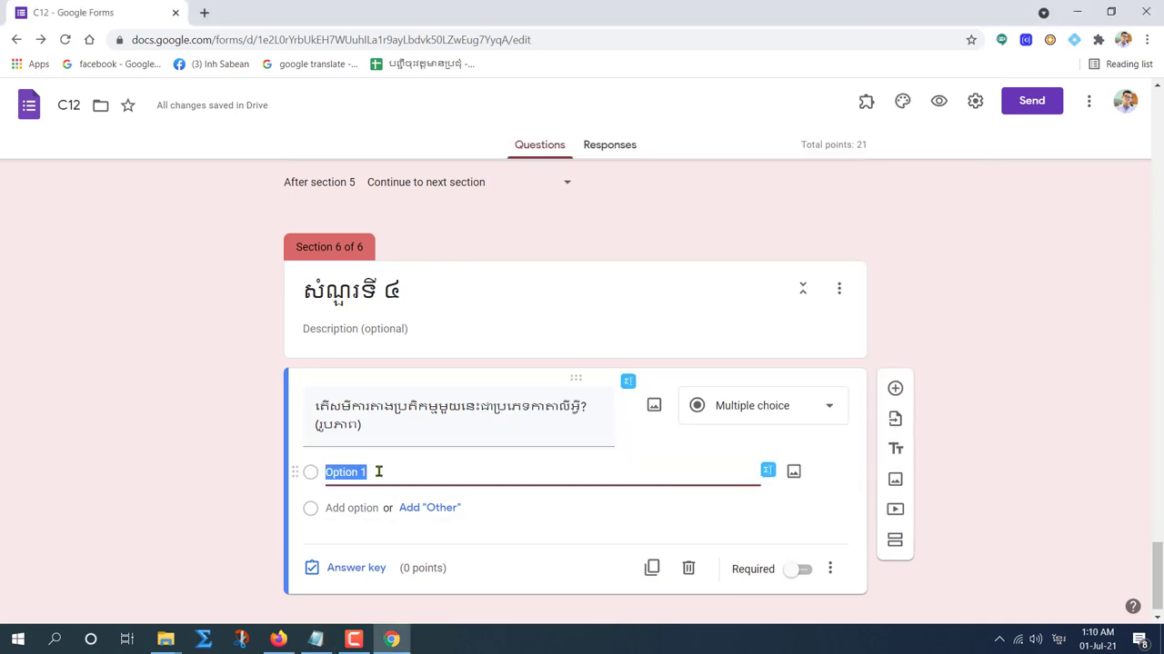
pyautogui.hotkey('ctrl', 'v')
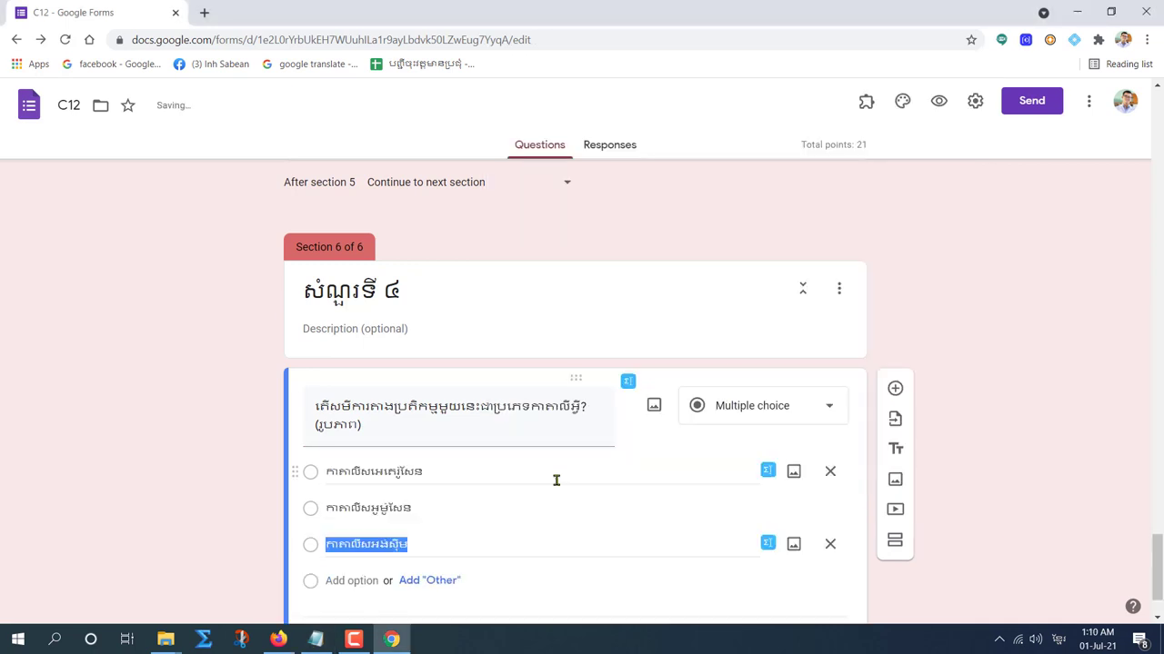
pyautogui.scroll(-1, 395, 527)
pyautogui.click(512, 449)
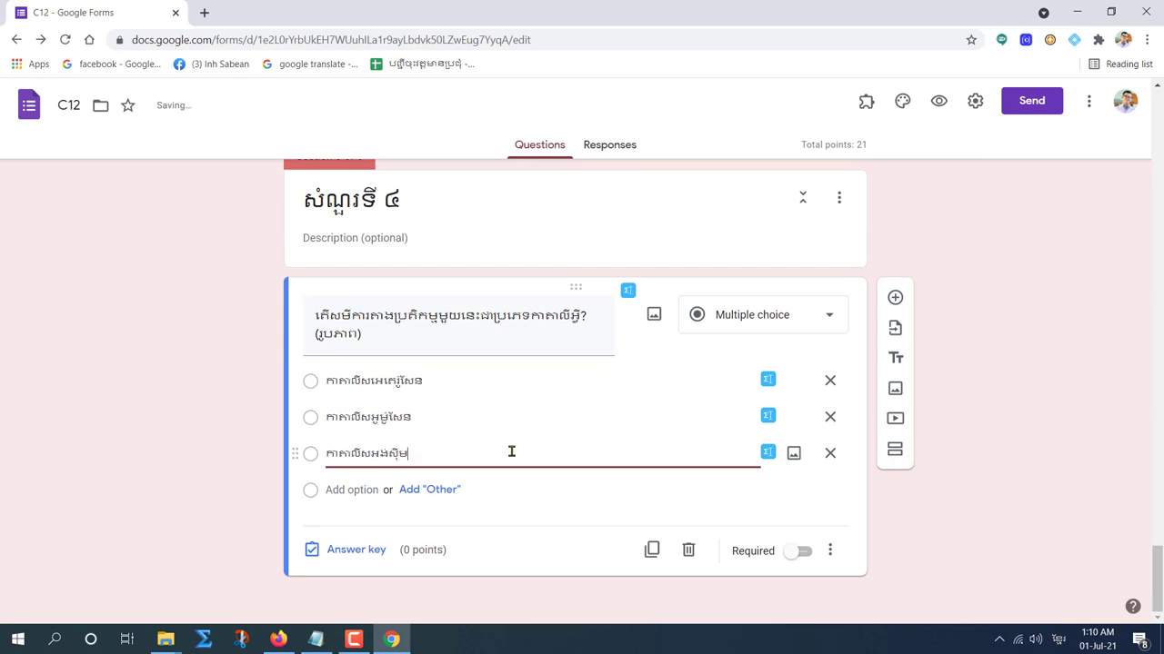
# Step: Remove the "(រូបភាព)" note from the end of section 6's question text
pyautogui.click(369, 338)
pyautogui.click(372, 335)
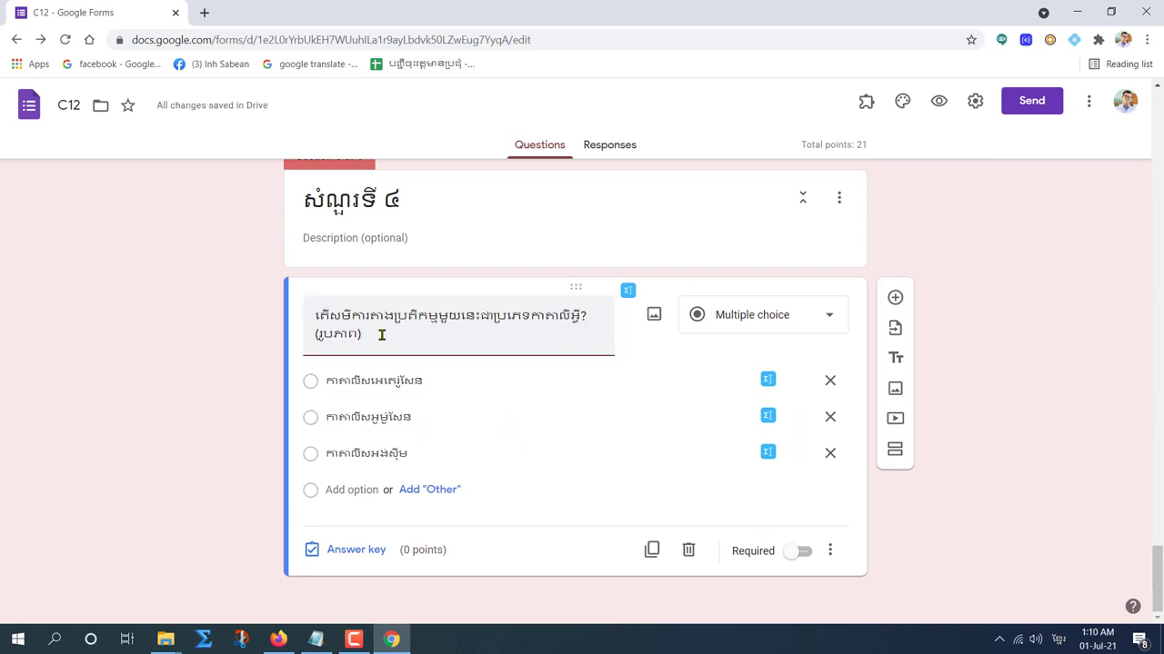
pyautogui.press('BackSpace')
pyautogui.press('BackSpace')
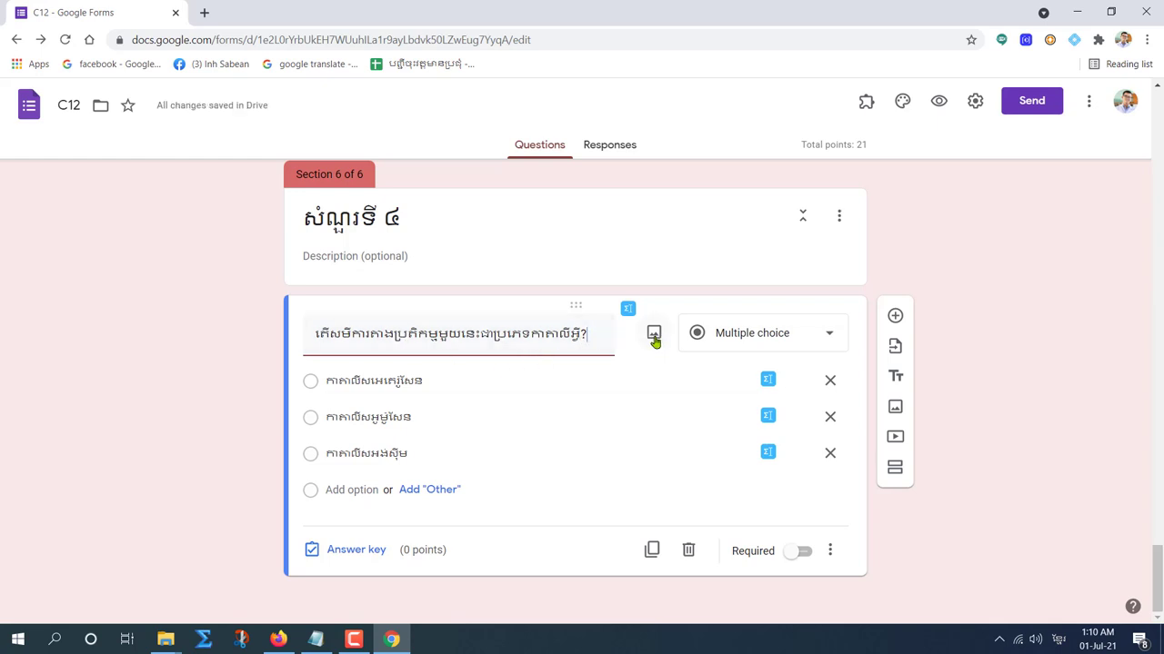
pyautogui.click(657, 339)
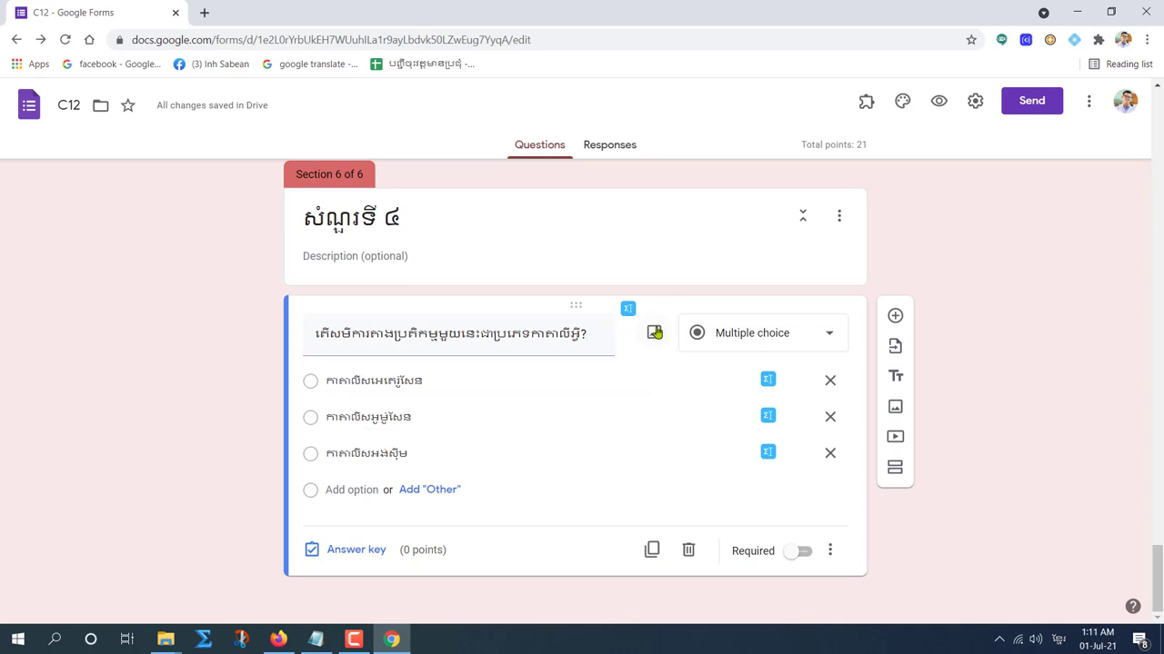
pyautogui.click(655, 333)
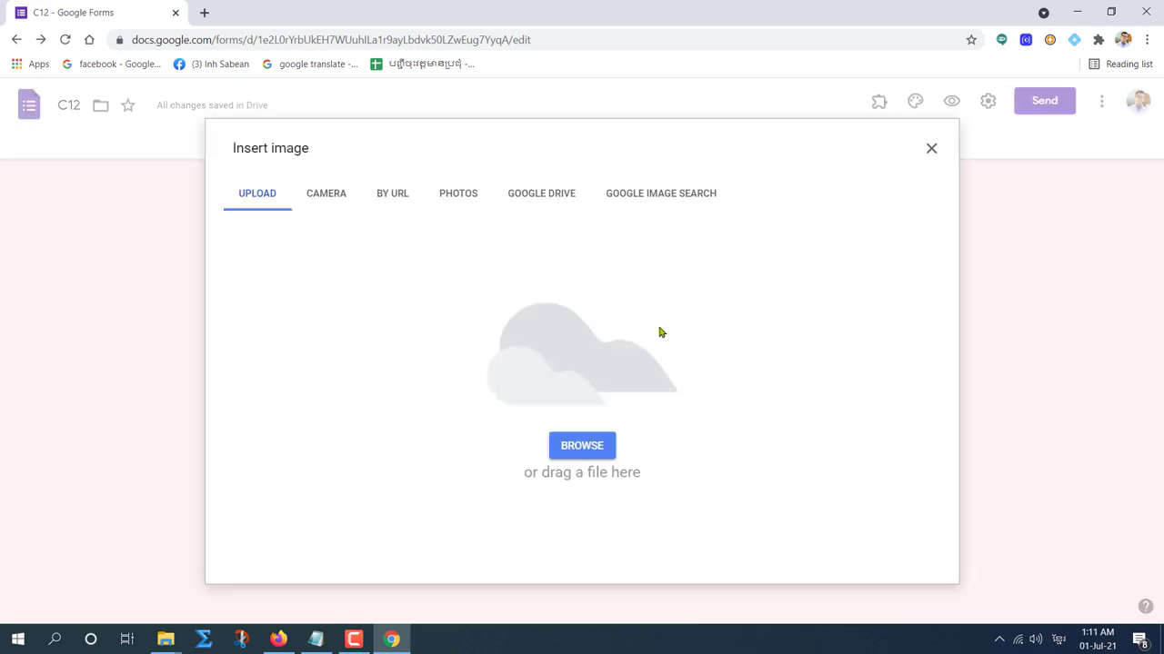
pyautogui.click(576, 447)
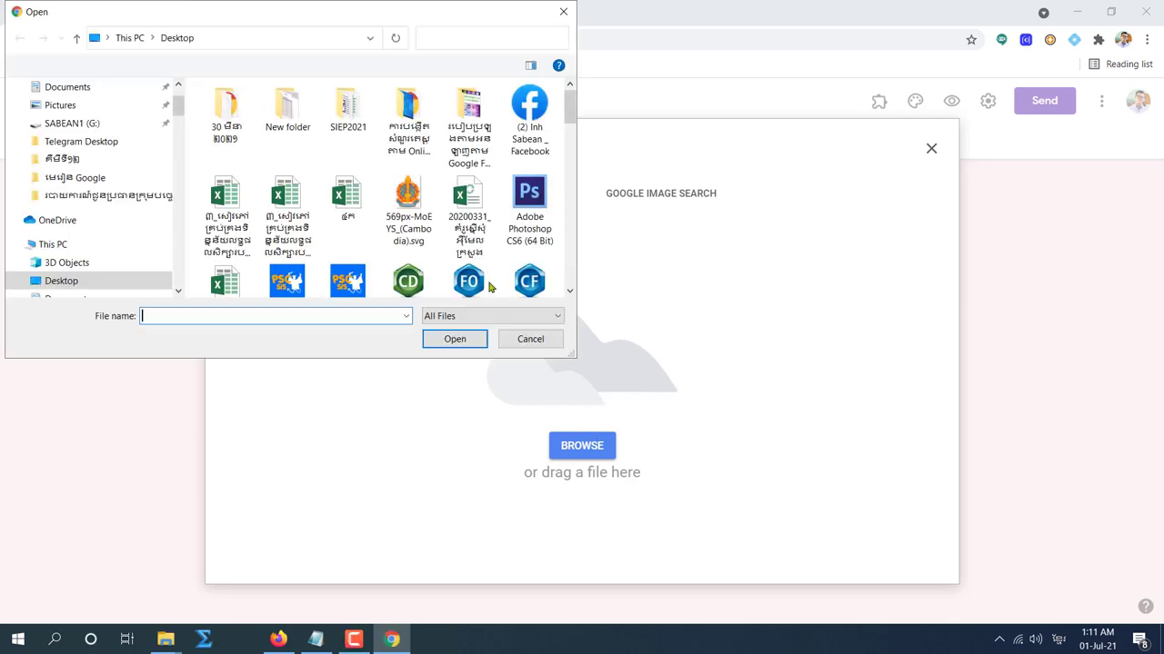
pyautogui.moveTo(569, 125); pyautogui.dragTo(567, 218)
pyautogui.click(530, 178)
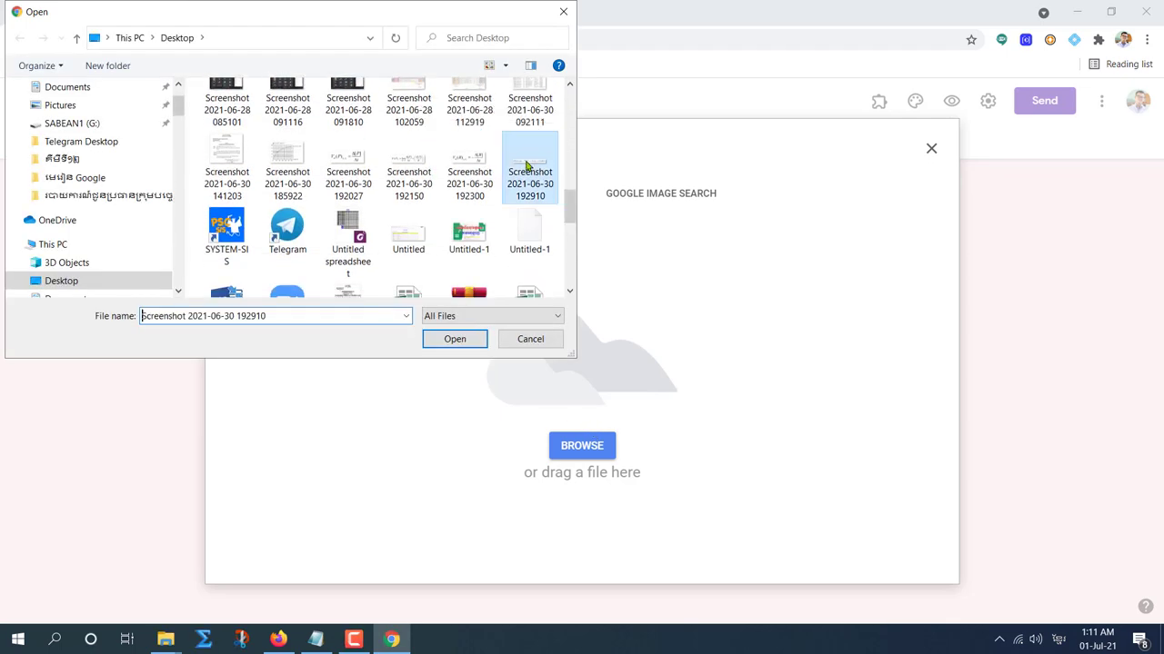
pyautogui.click(454, 339)
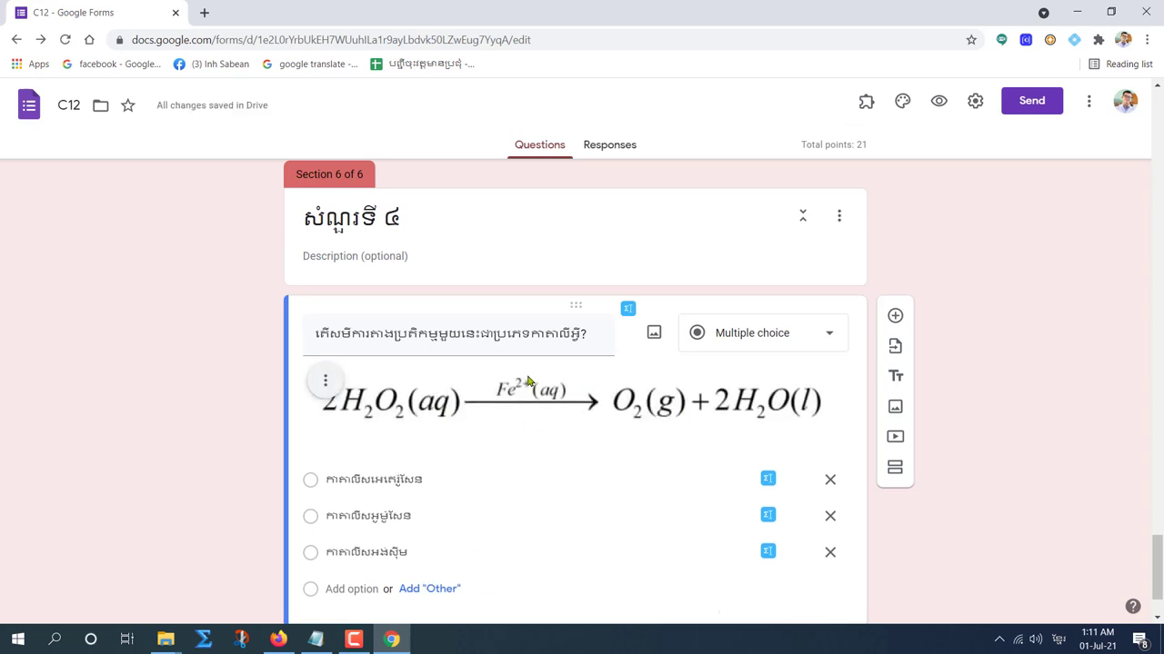
# Step: Make section 6's catalysis question required
pyautogui.scroll(-1, 546, 392)
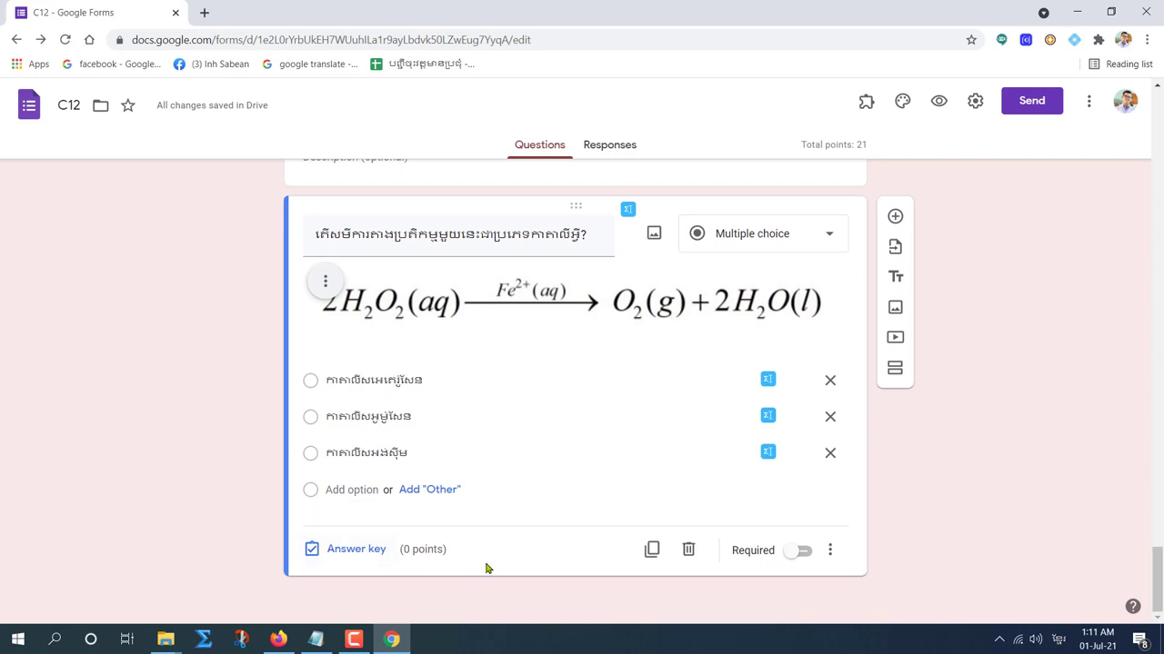
pyautogui.click(796, 551)
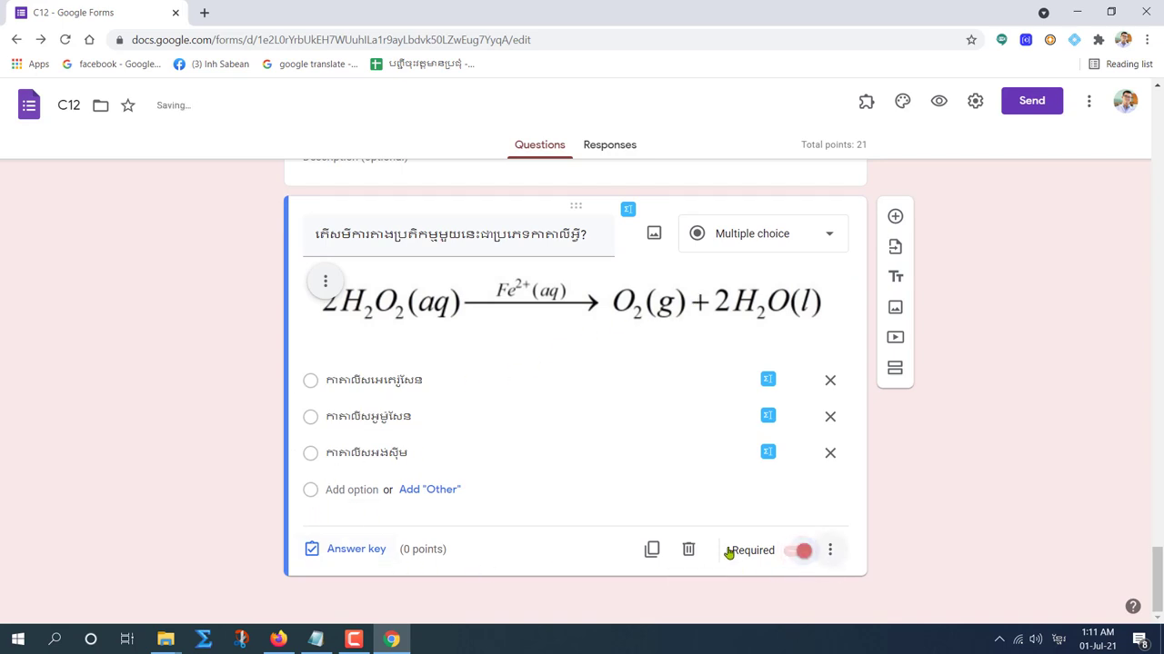
pyautogui.click(832, 551)
pyautogui.click(832, 587)
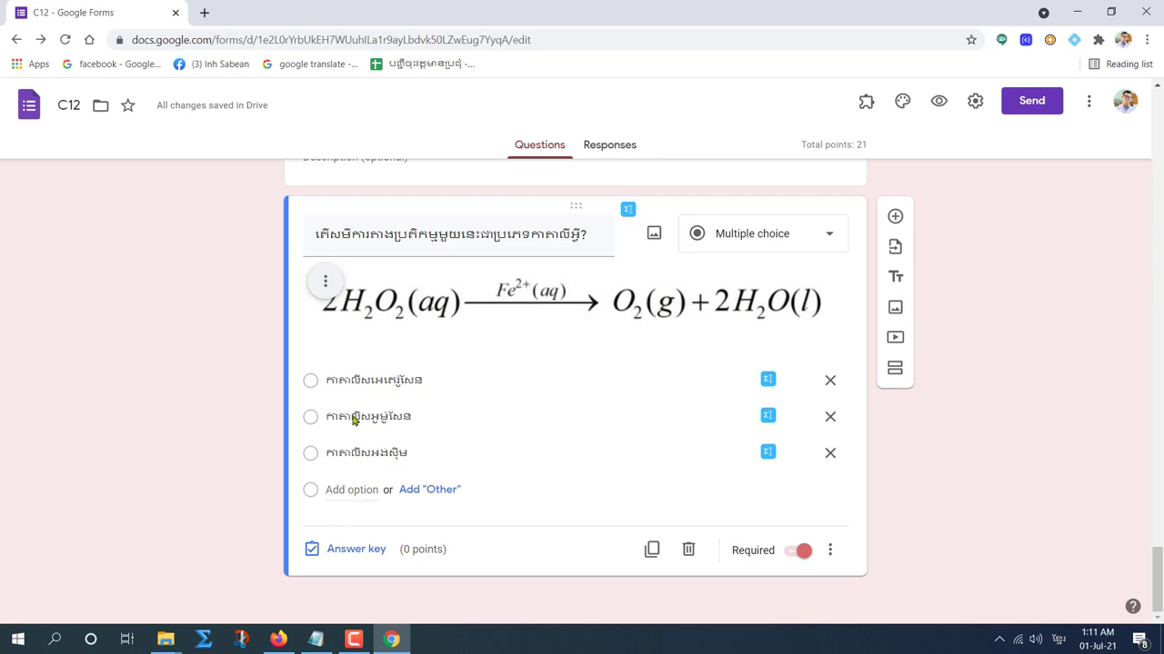
# Step: Set the answer key of section 6's question to "កាតាលីសអូម៉ូសែន" and assign 7 points
pyautogui.click(345, 550)
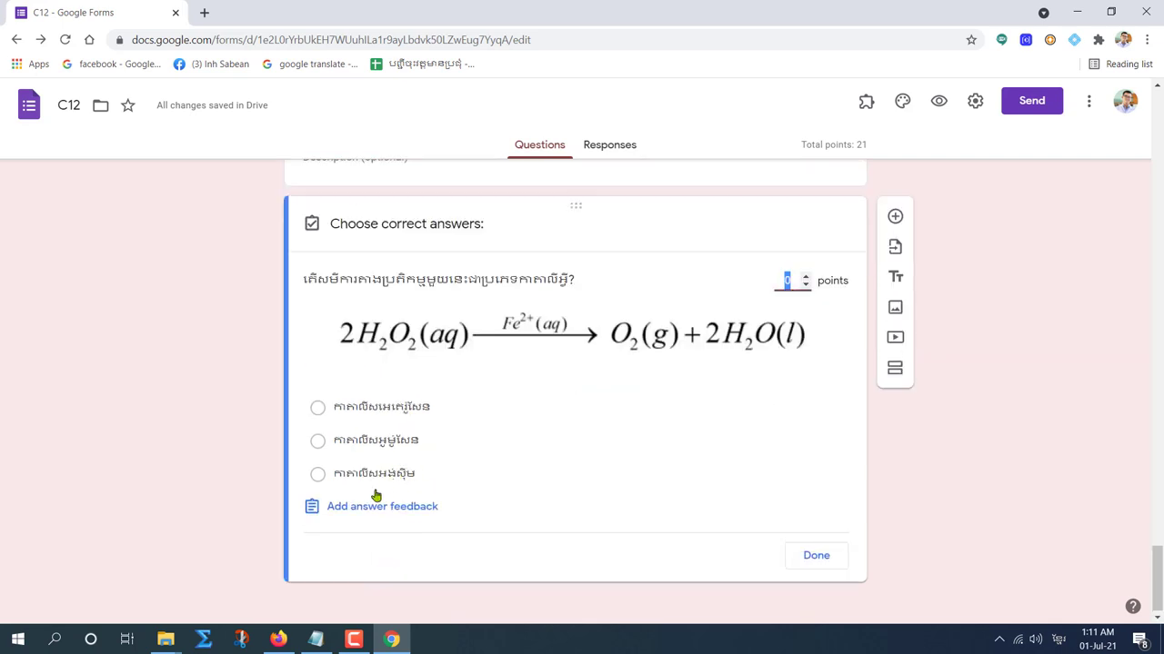
pyautogui.click(318, 442)
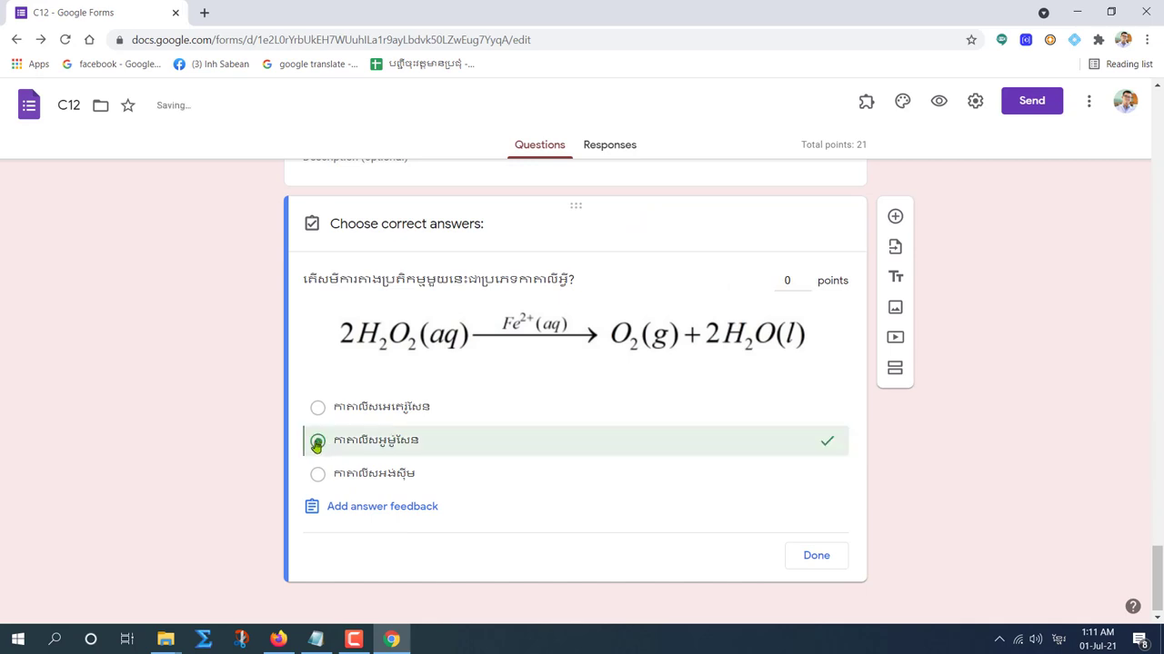
pyautogui.click(806, 277)
pyautogui.write('4')
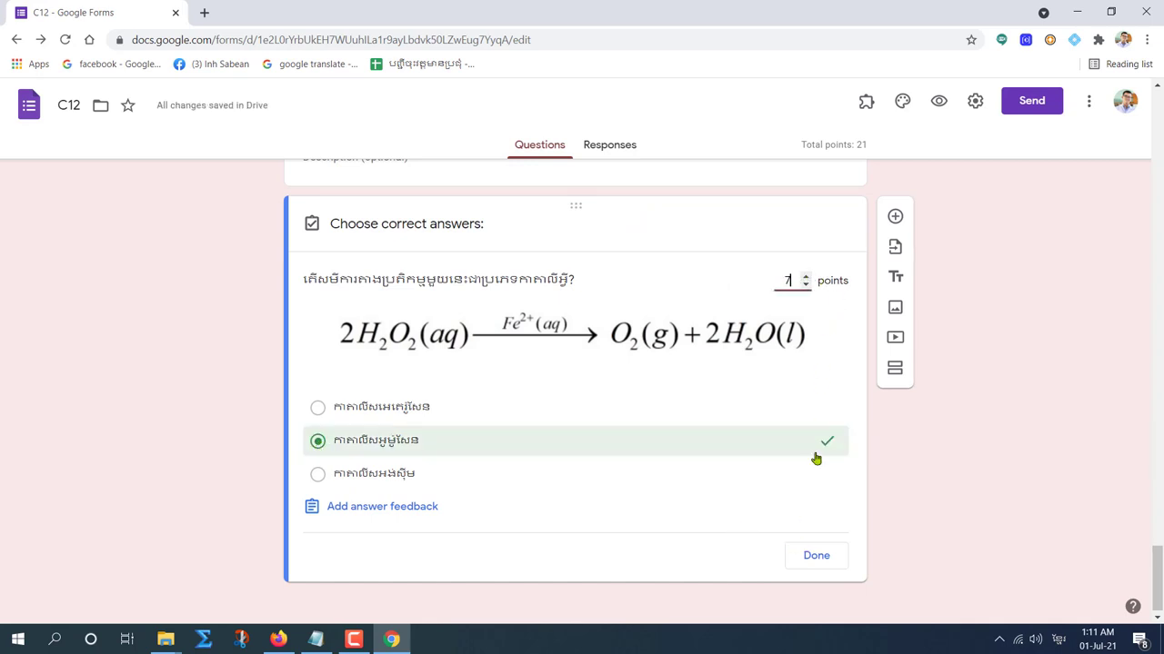
pyautogui.click(810, 557)
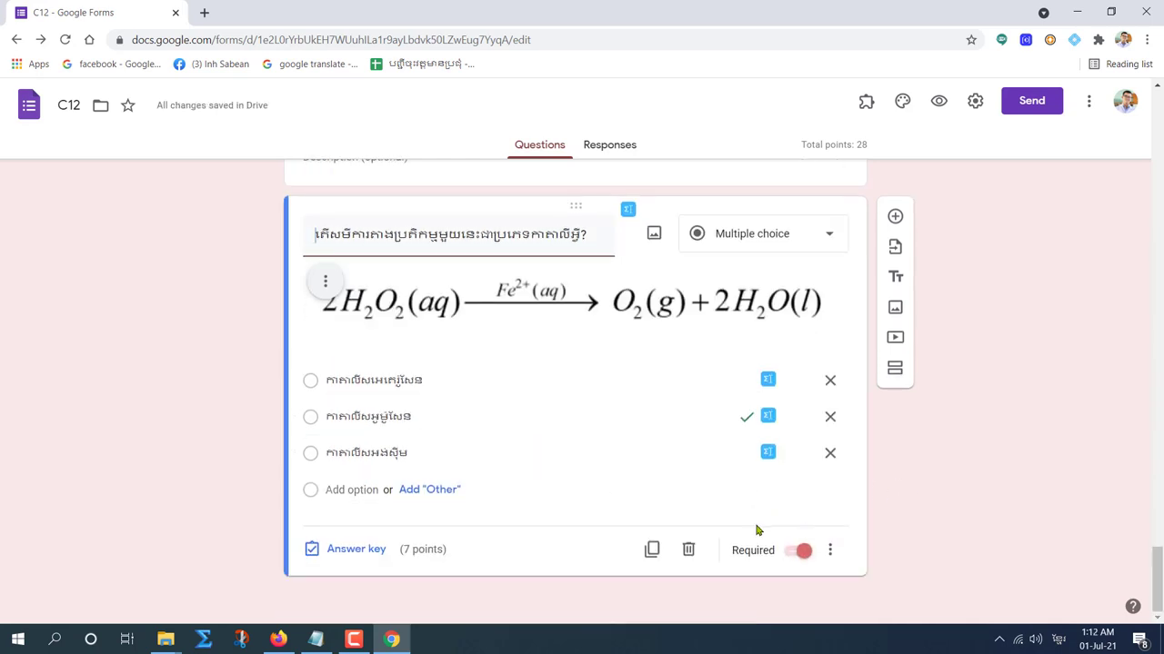
# Step: Add a new section after section 6
pyautogui.scroll(2, 756, 530)
pyautogui.scroll(-2, 517, 457)
pyautogui.scroll(5, 516, 457)
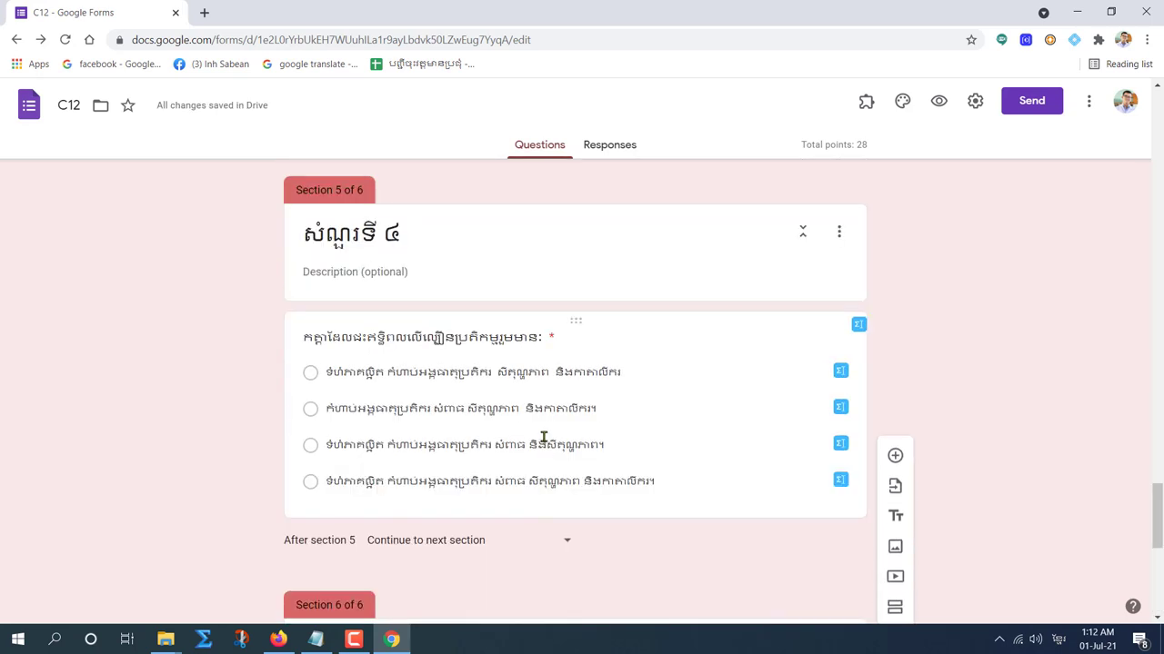
pyautogui.scroll(-5, 543, 438)
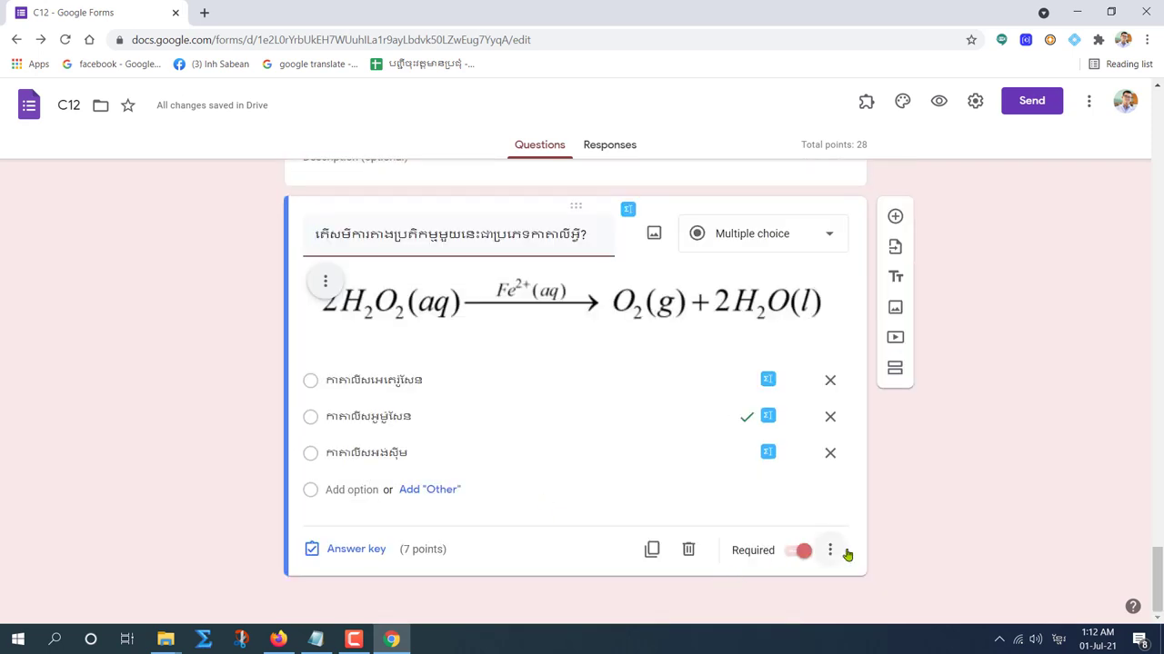
pyautogui.scroll(1, 845, 554)
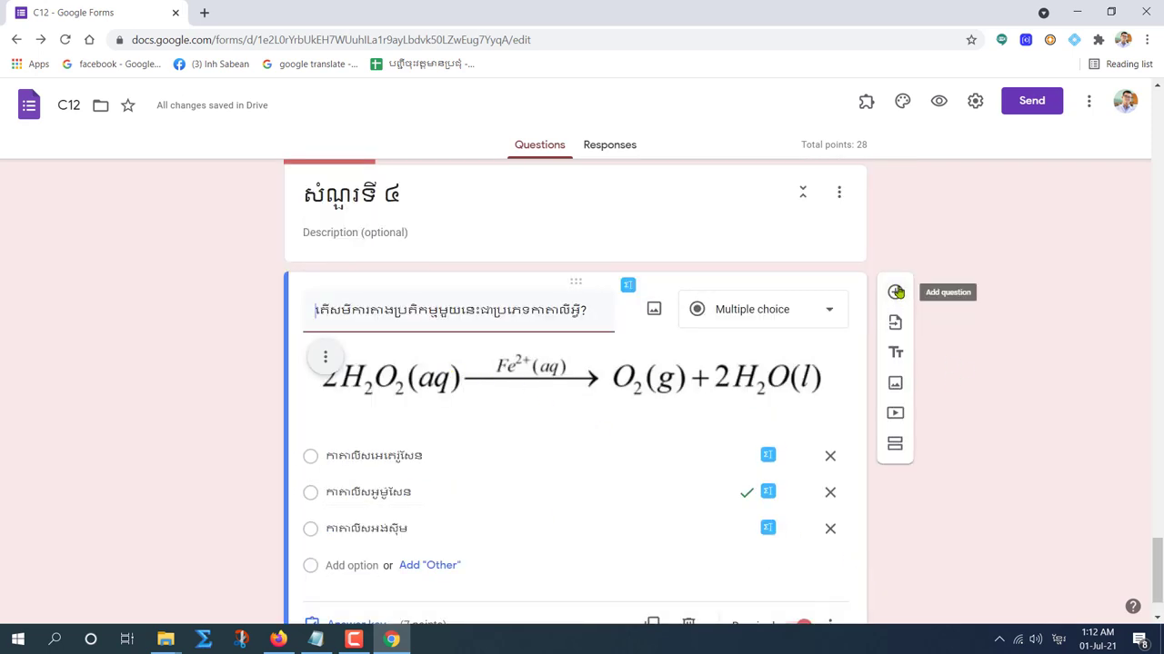
pyautogui.click(895, 446)
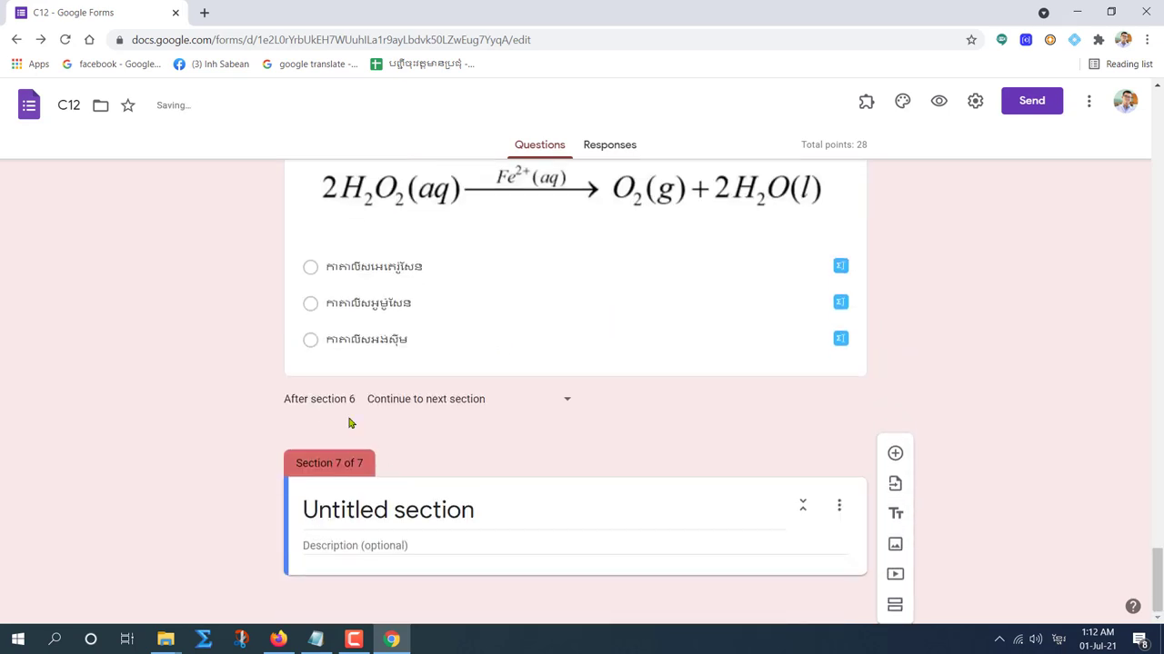
# Step: Title section 7 "សំណួរទី ៥", reusing section 6's title text, and add a question to it
pyautogui.scroll(3, 350, 423)
pyautogui.tripleClick(401, 346)
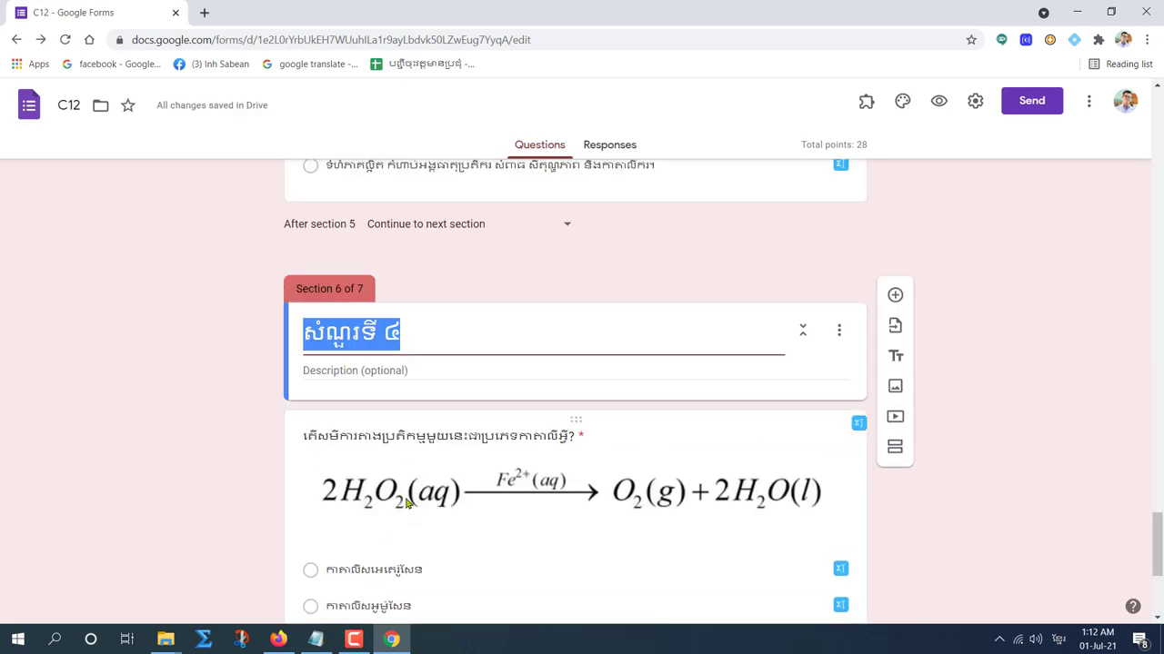
pyautogui.hotkey('ctrl', 'c')
pyautogui.scroll(-4, 406, 504)
pyautogui.tripleClick(403, 506)
pyautogui.hotkey('ctrl', 'v')
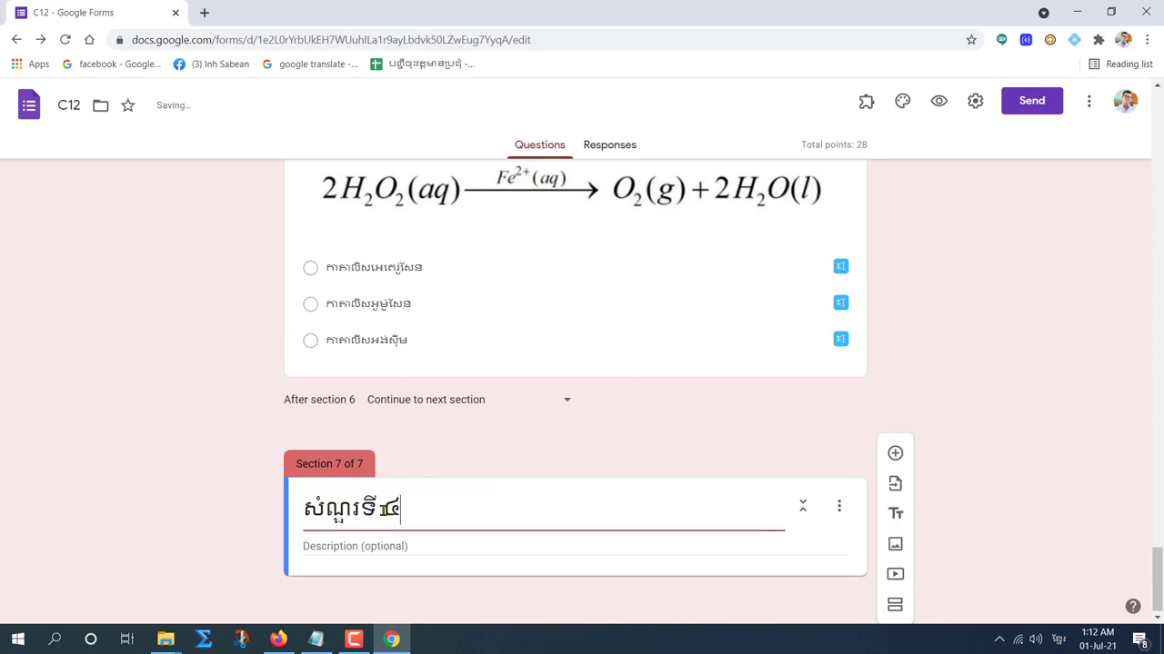
pyautogui.doubleClick(389, 509)
pyautogui.write('៥')
pyautogui.click(894, 453)
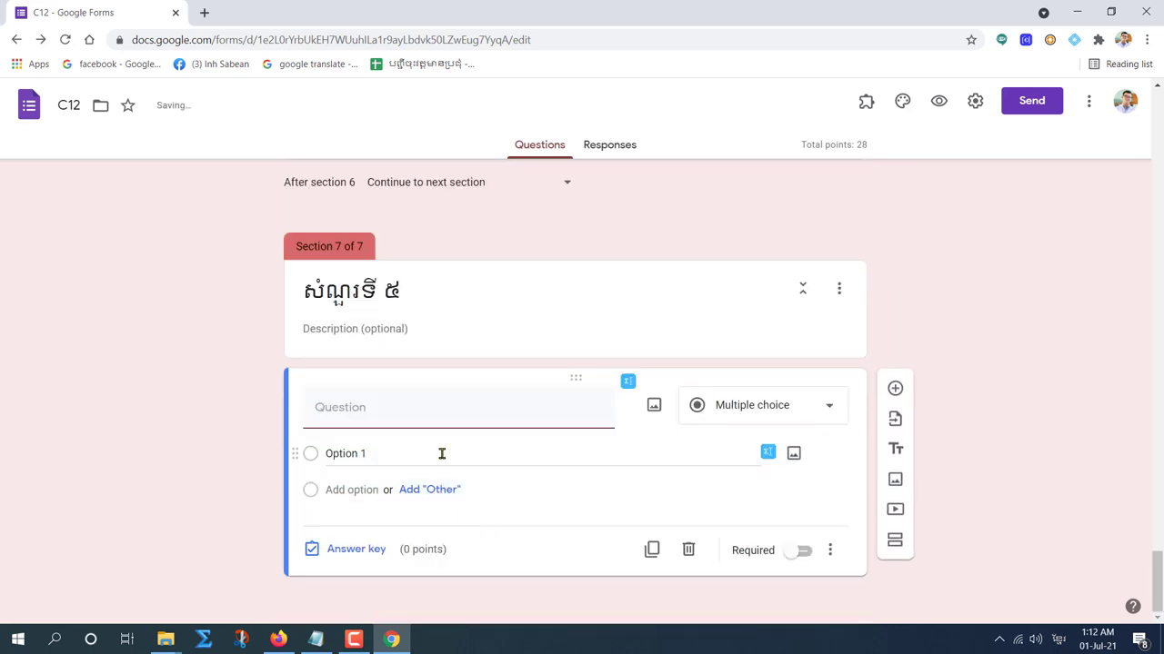
# Step: Switch to Notepad and delete the already used question ៤ with its three answer lines
pyautogui.moveTo(315, 639)
pyautogui.click(322, 597)
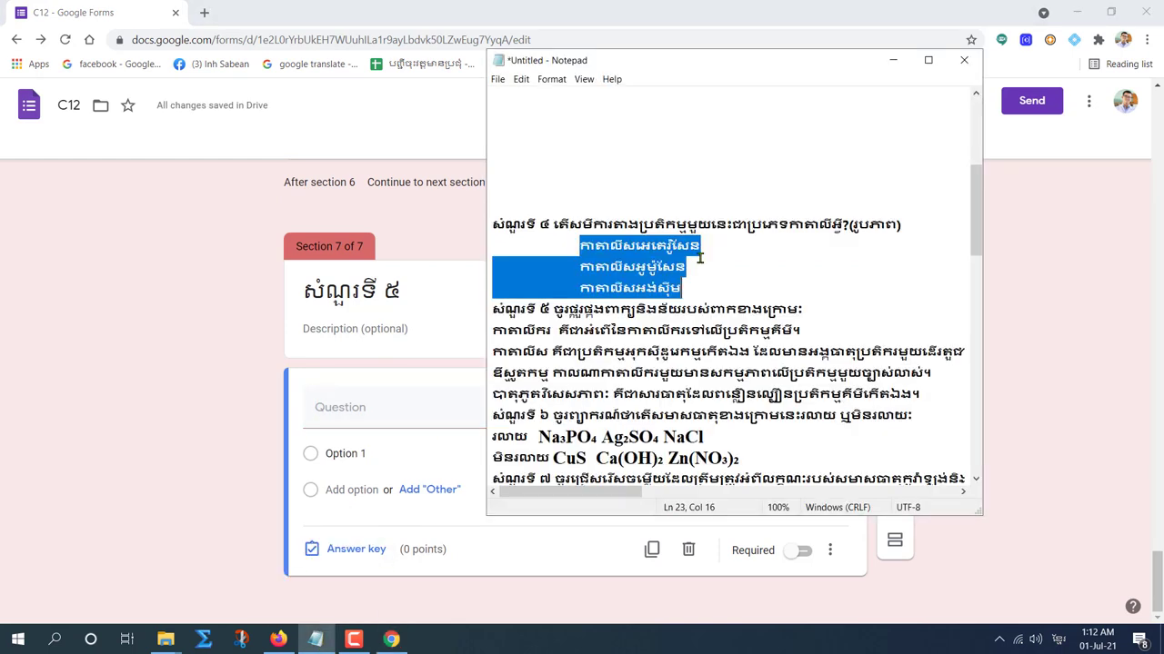
pyautogui.moveTo(491, 223); pyautogui.dragTo(697, 286)
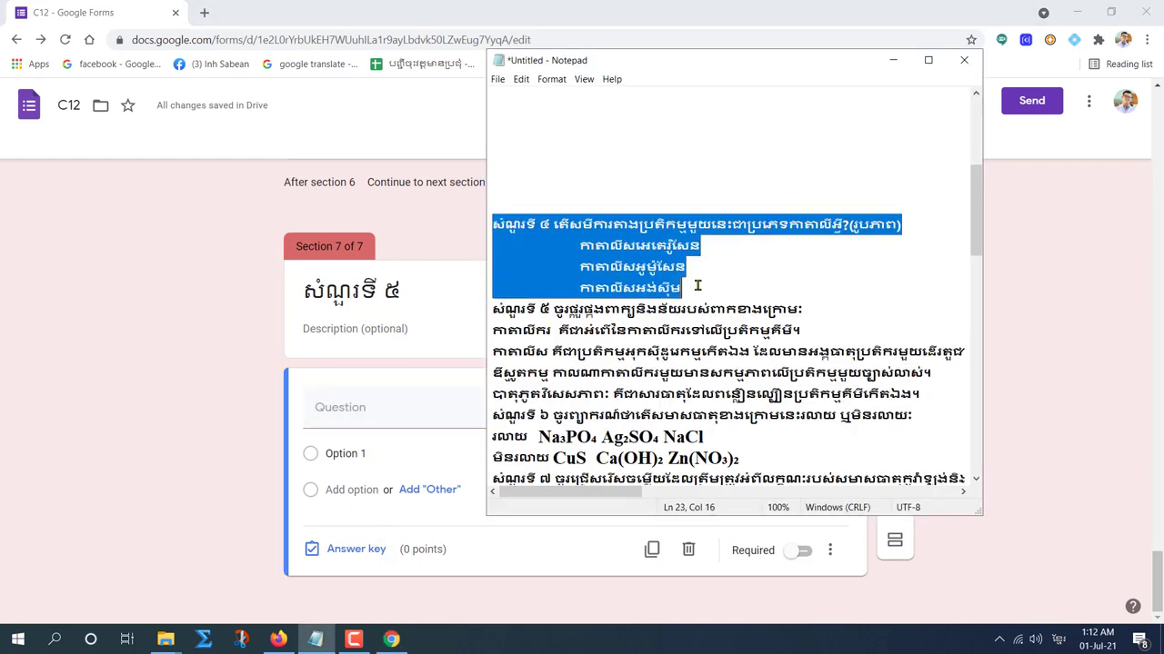
pyautogui.press('Delete')
# Step: Copy question ៥'s text from Notepad into section 7's question and change its type to Multiple-choice grid
pyautogui.moveTo(552, 245); pyautogui.dragTo(821, 247)
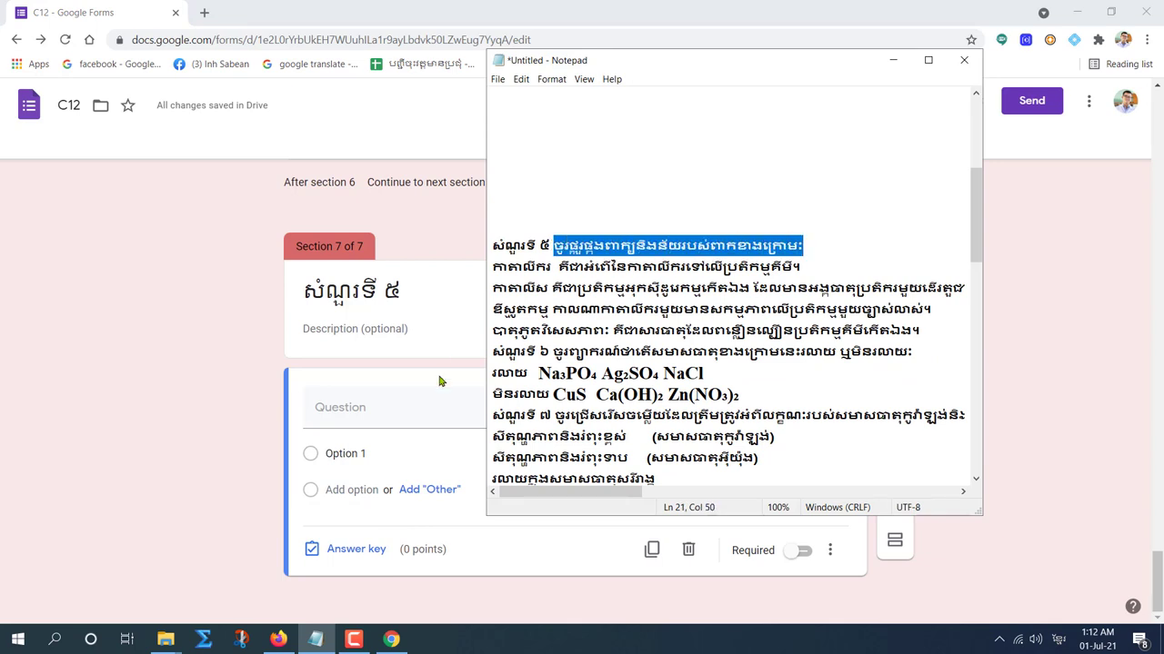
pyautogui.click(372, 410)
pyautogui.click(389, 410)
pyautogui.hotkey('ctrl', 'v')
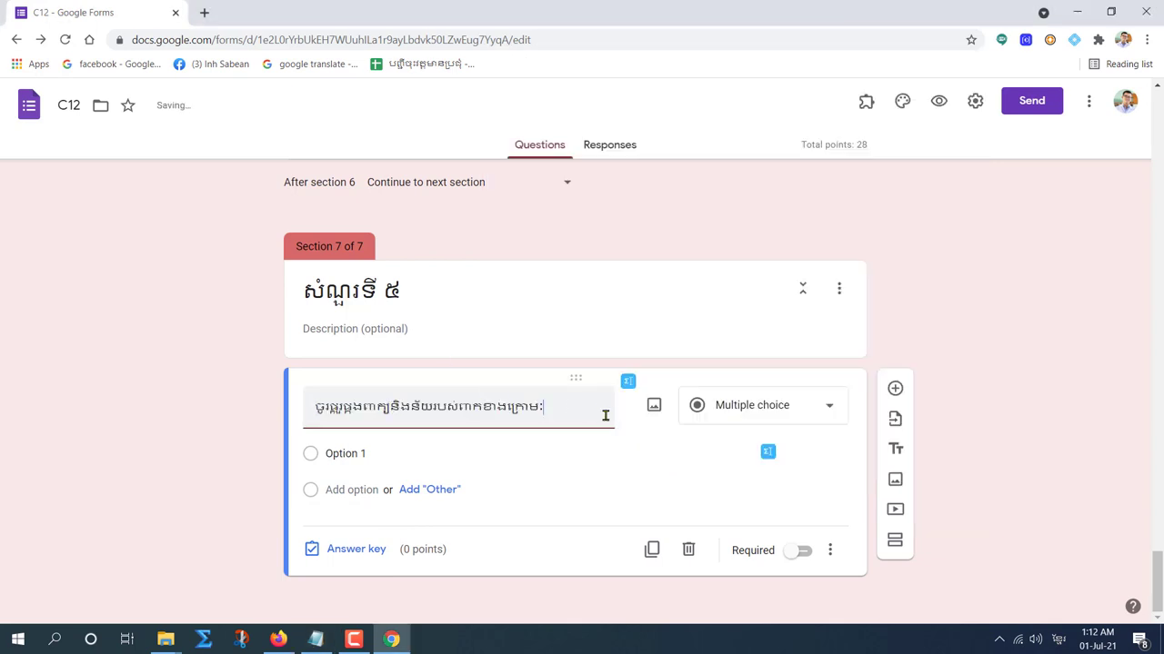
pyautogui.click(830, 416)
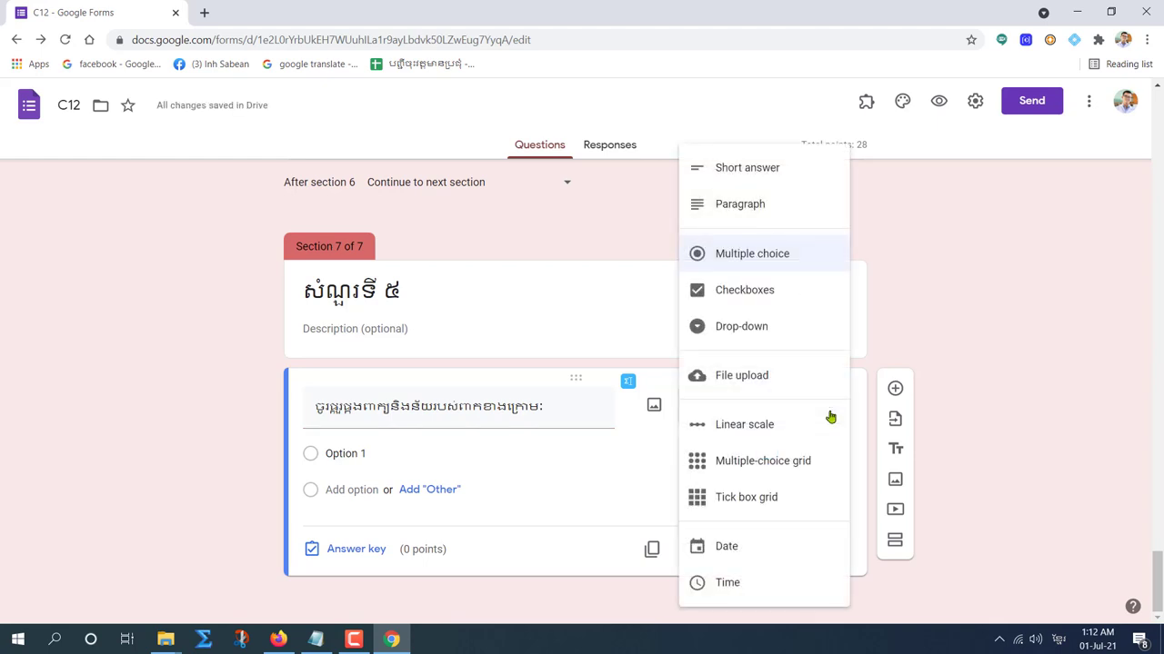
pyautogui.click(754, 466)
# Step: Copy the term "កាតាលីករ" from Notepad and paste it as the grid's first row
pyautogui.moveTo(316, 641)
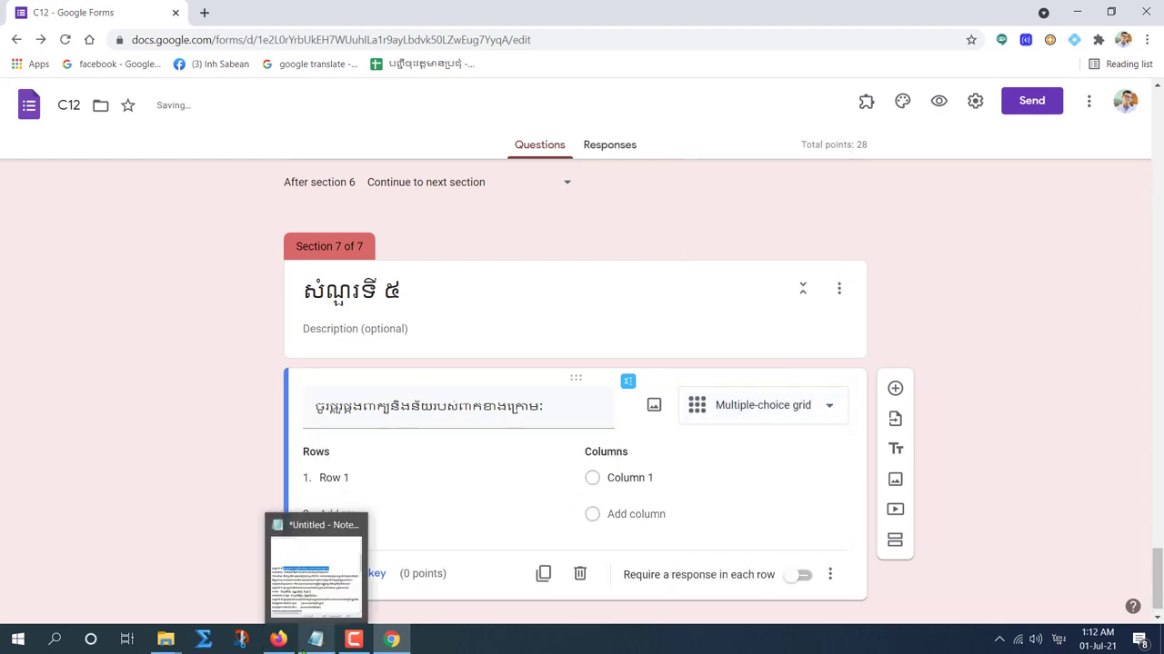
pyautogui.click(321, 592)
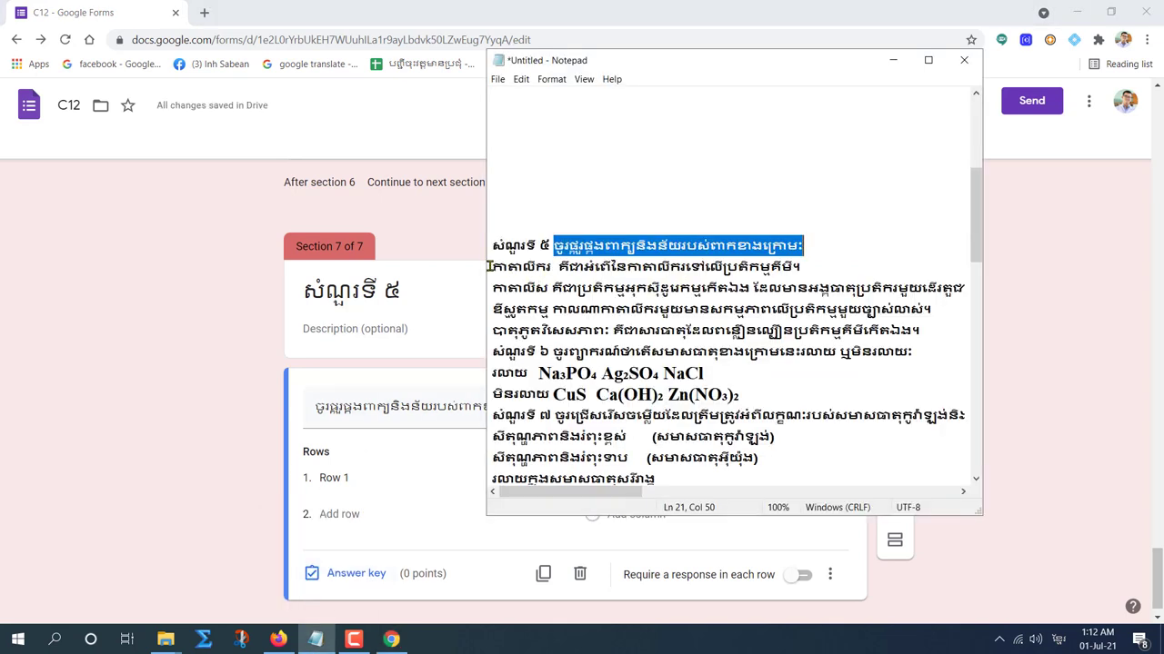
pyautogui.moveTo(488, 267); pyautogui.dragTo(550, 267)
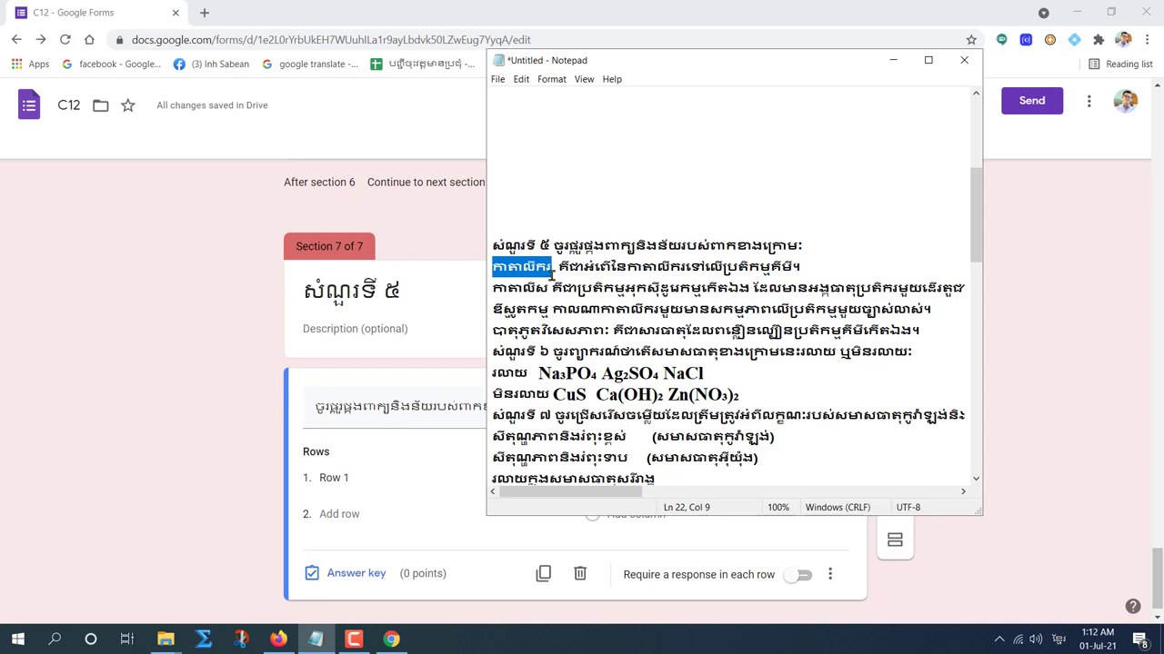
pyautogui.click(333, 477)
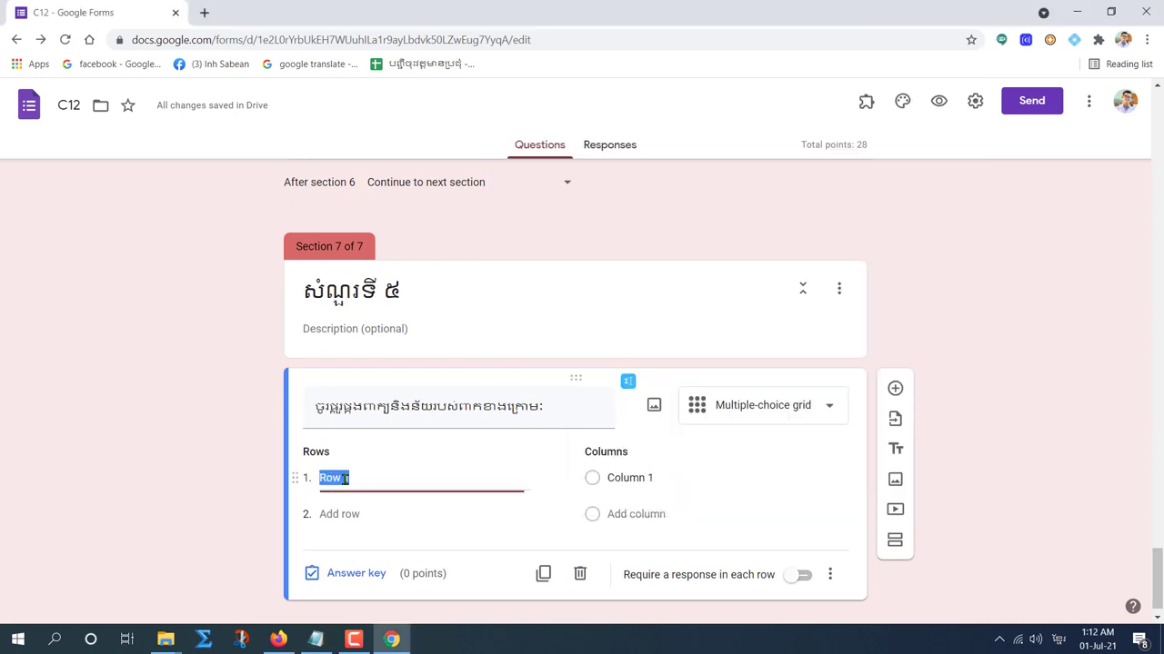
pyautogui.hotkey('ctrl', 'v')
# Step: Copy the definition "គឺជាអំពើនៃកាតាលីករទៅលើប្រតិកម្មគីមី។" from Notepad and paste it as the grid's first column
pyautogui.moveTo(316, 641)
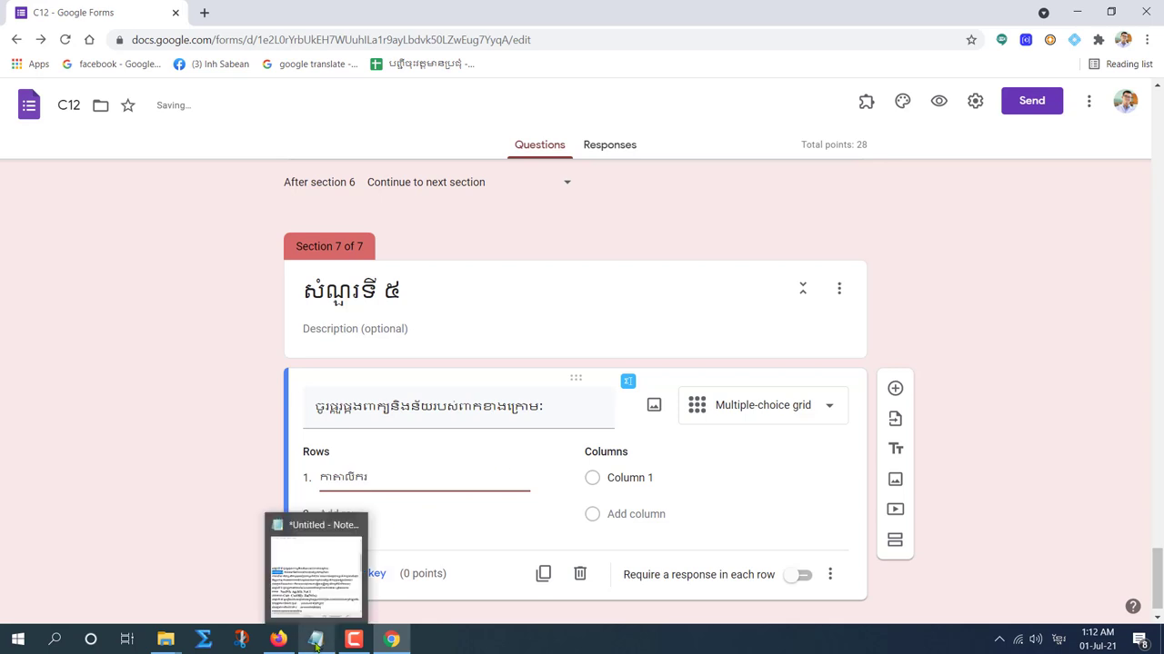
pyautogui.click(318, 589)
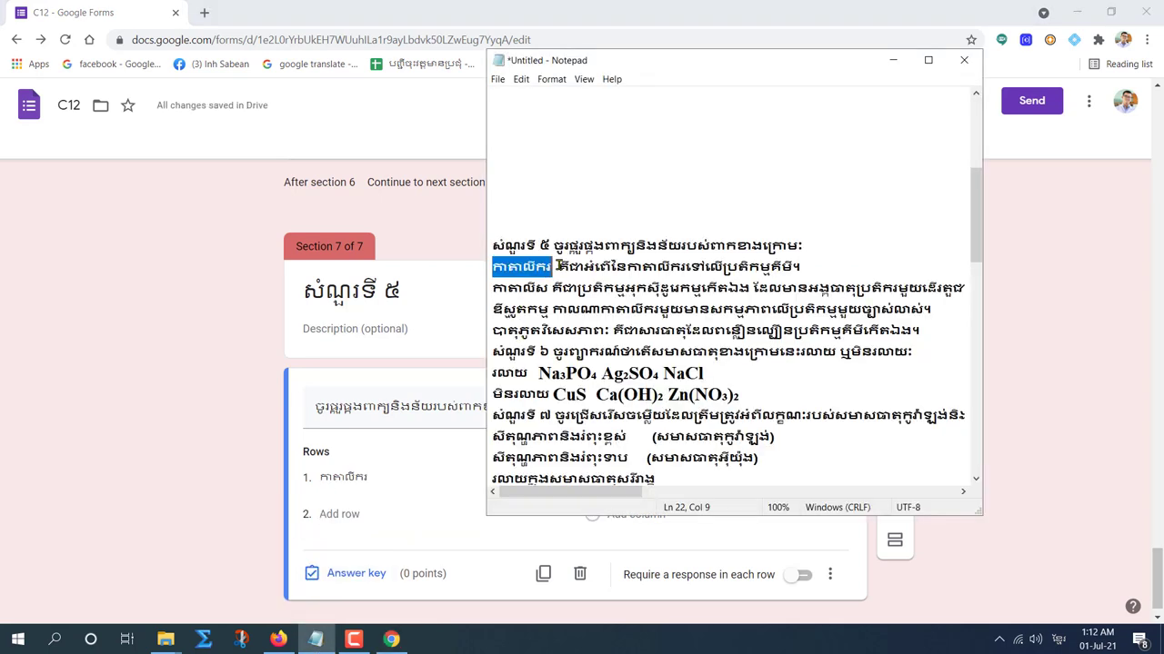
pyautogui.moveTo(558, 265); pyautogui.dragTo(815, 271)
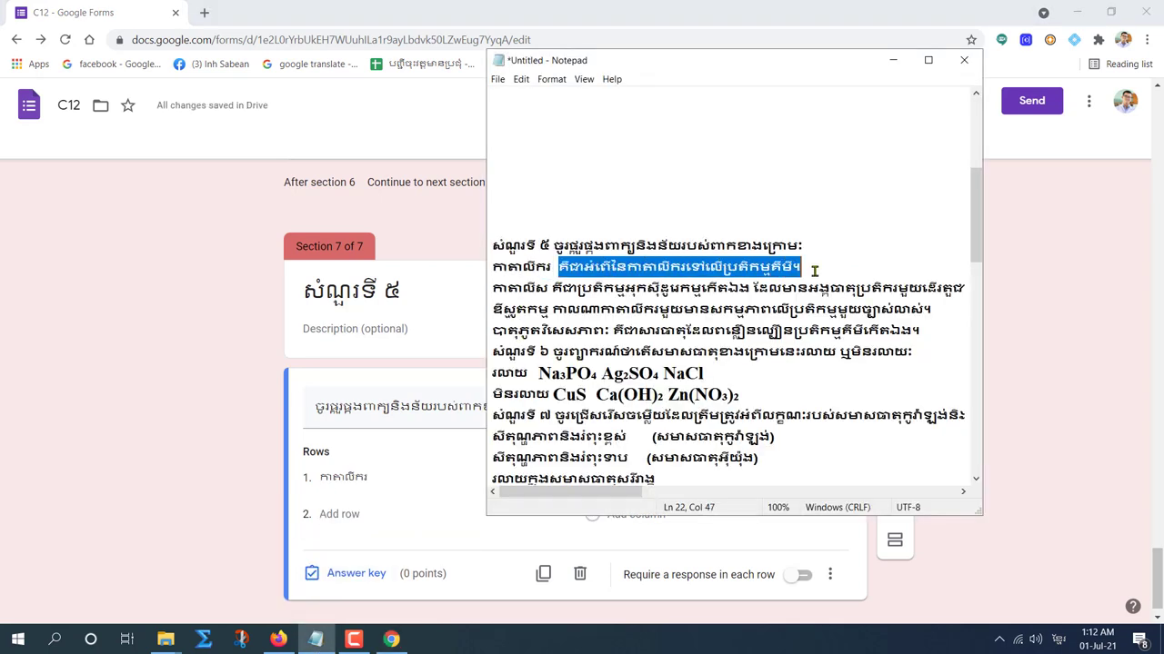
pyautogui.click(405, 476)
pyautogui.click(626, 477)
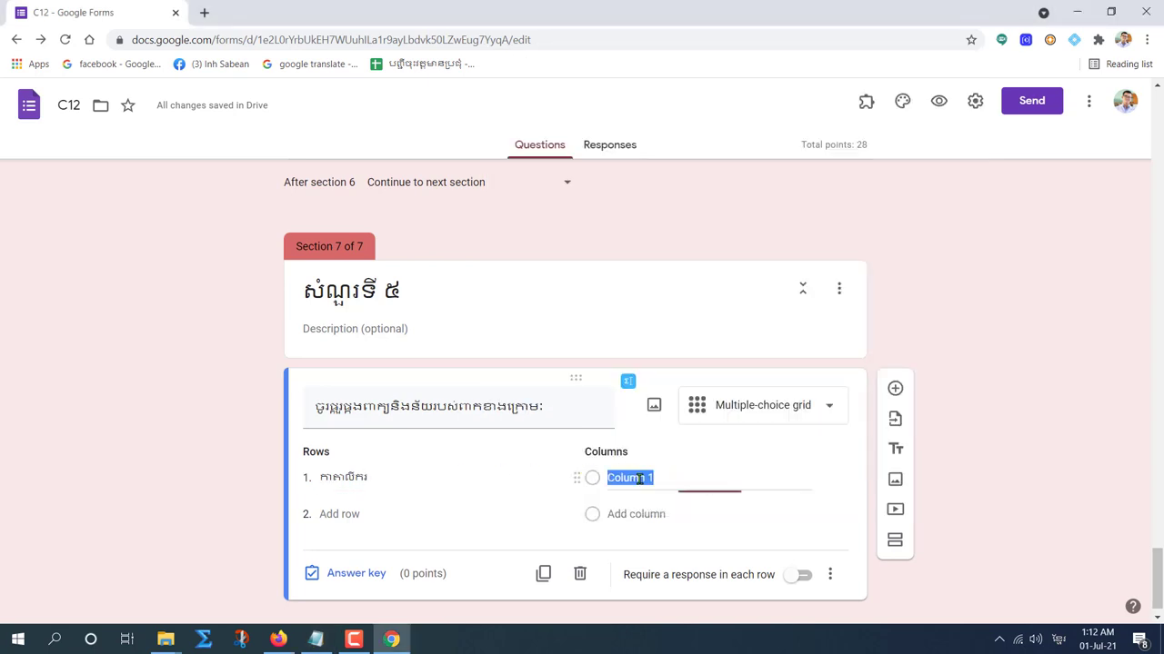
pyautogui.hotkey('ctrl', 'v')
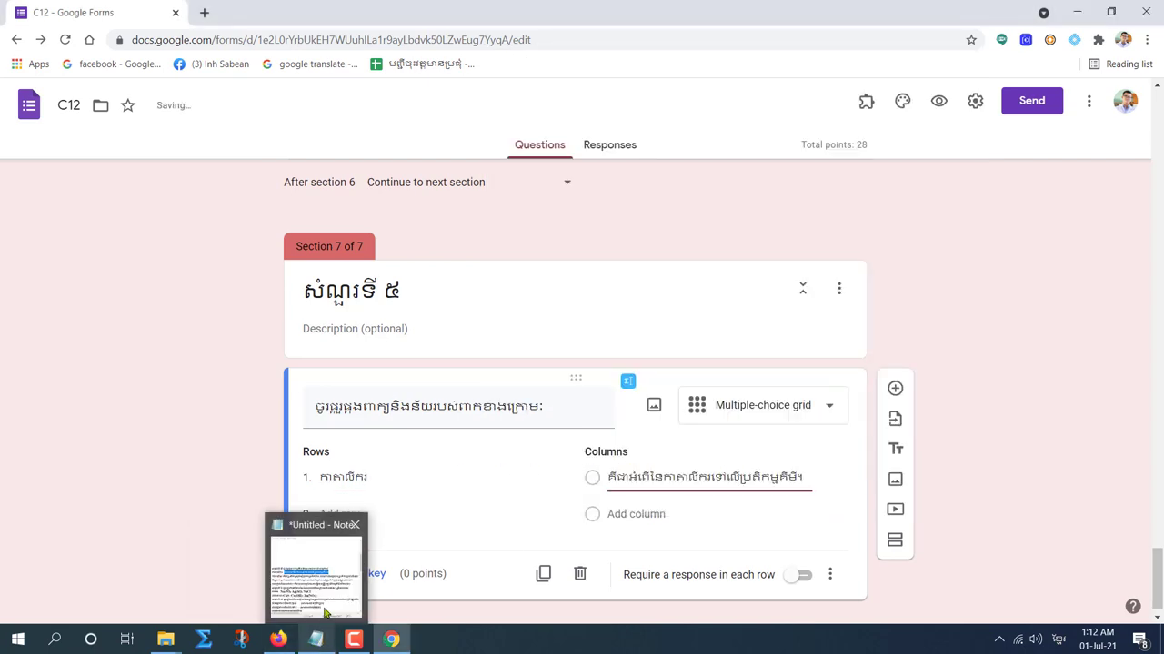
# Step: Copy the term "កាតាលីស" from Notepad and paste it as the grid's second row
pyautogui.click(315, 639)
pyautogui.moveTo(487, 288); pyautogui.dragTo(548, 288)
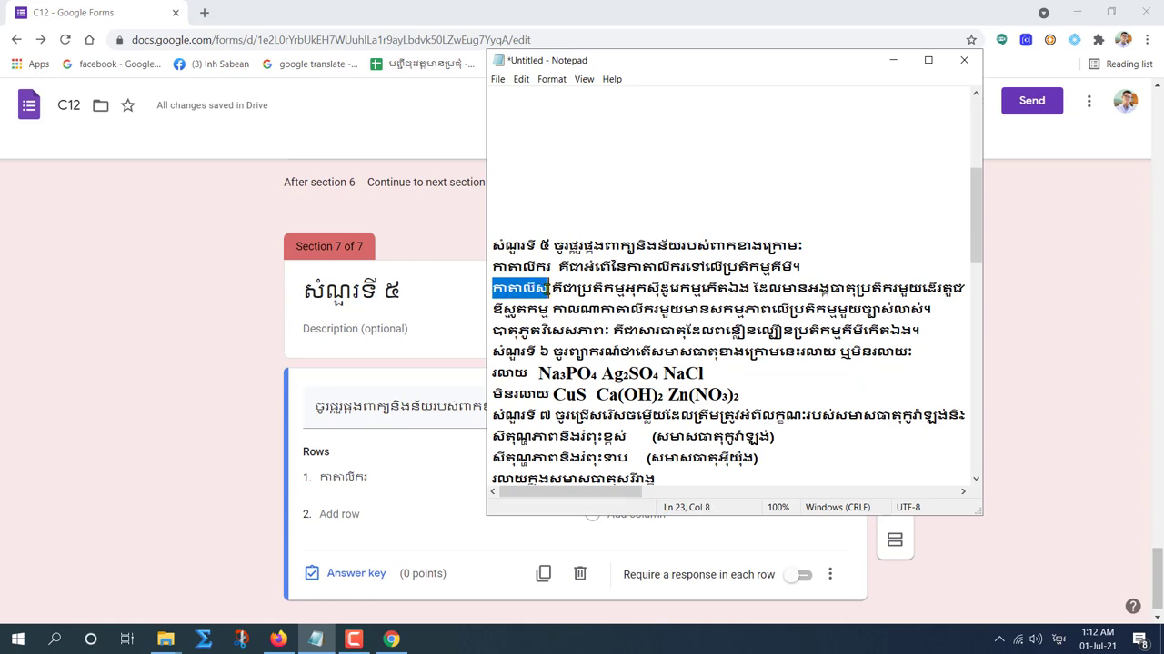
pyautogui.click(339, 514)
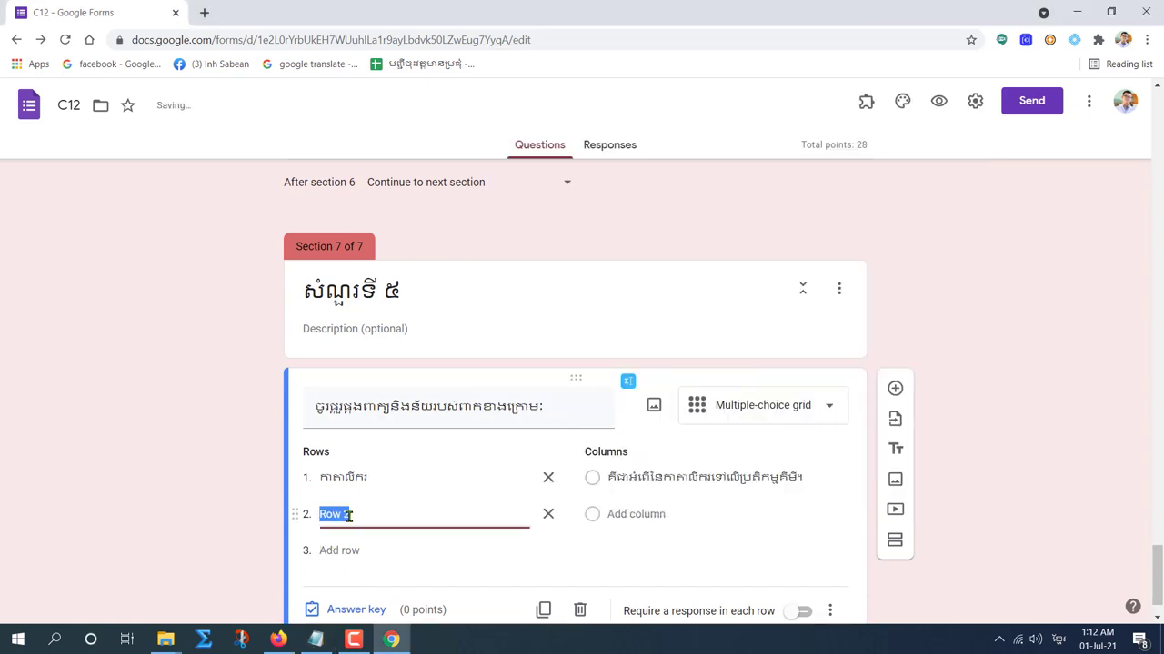
pyautogui.hotkey('ctrl', 'v')
# Step: Cut the definition beginning "គឺជាប្រតិកម្មអុកស៊ីដូរេកម្មកើតឯង" from Notepad and paste it as the grid's second column
pyautogui.moveTo(315, 639)
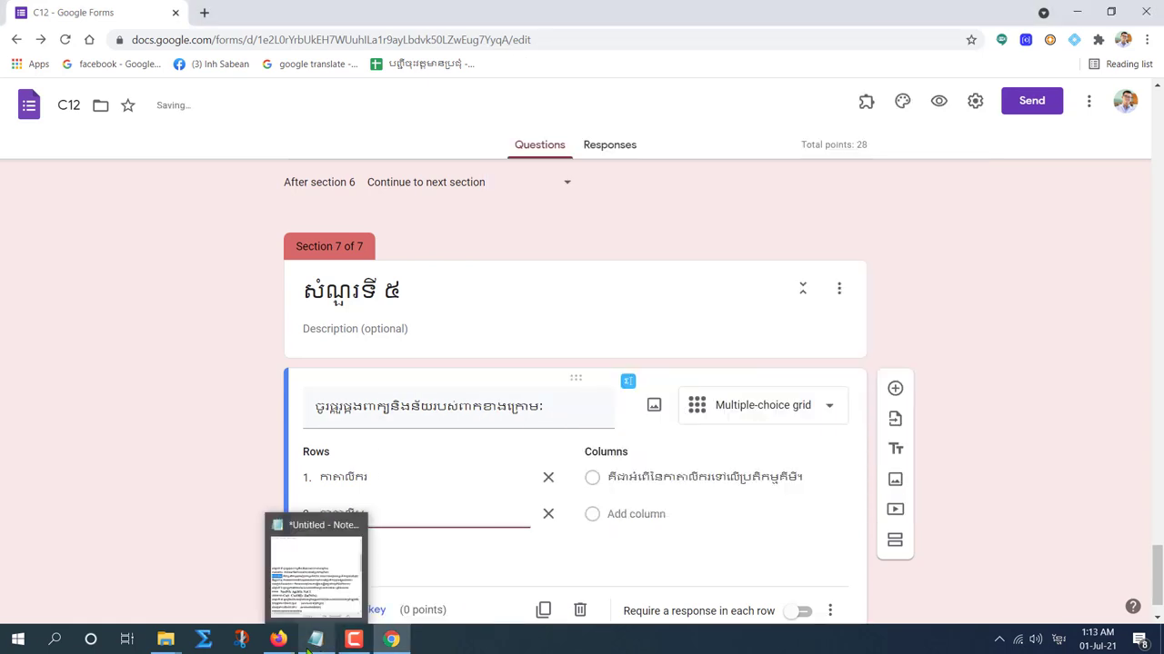
pyautogui.click(371, 571)
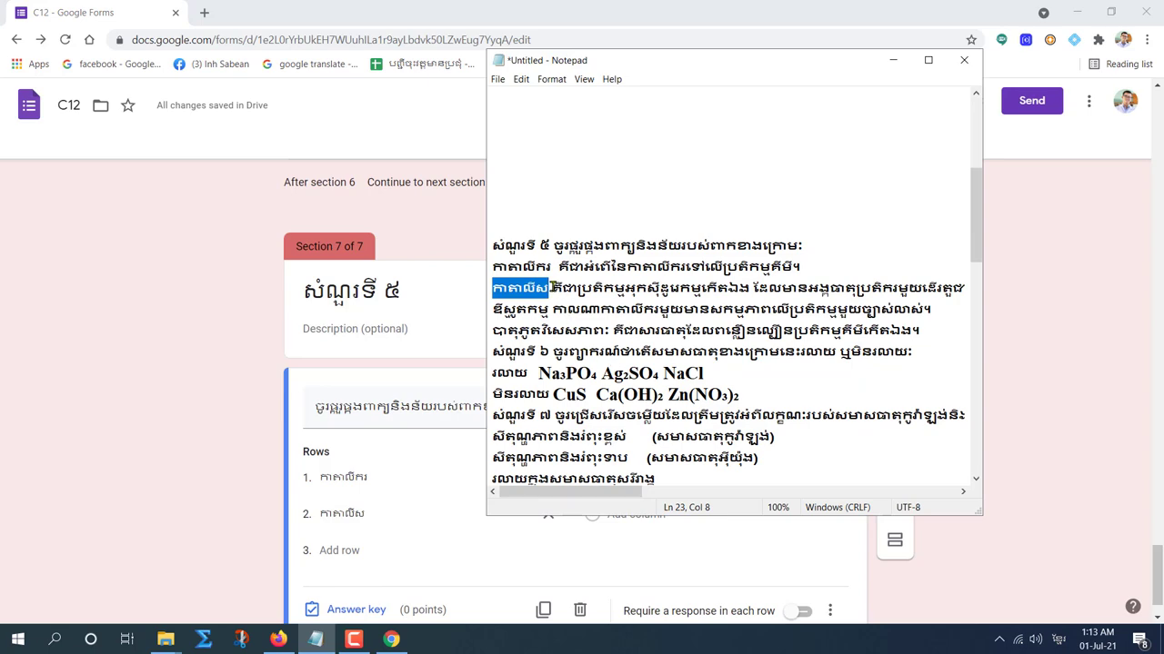
pyautogui.moveTo(551, 287); pyautogui.dragTo(997, 282)
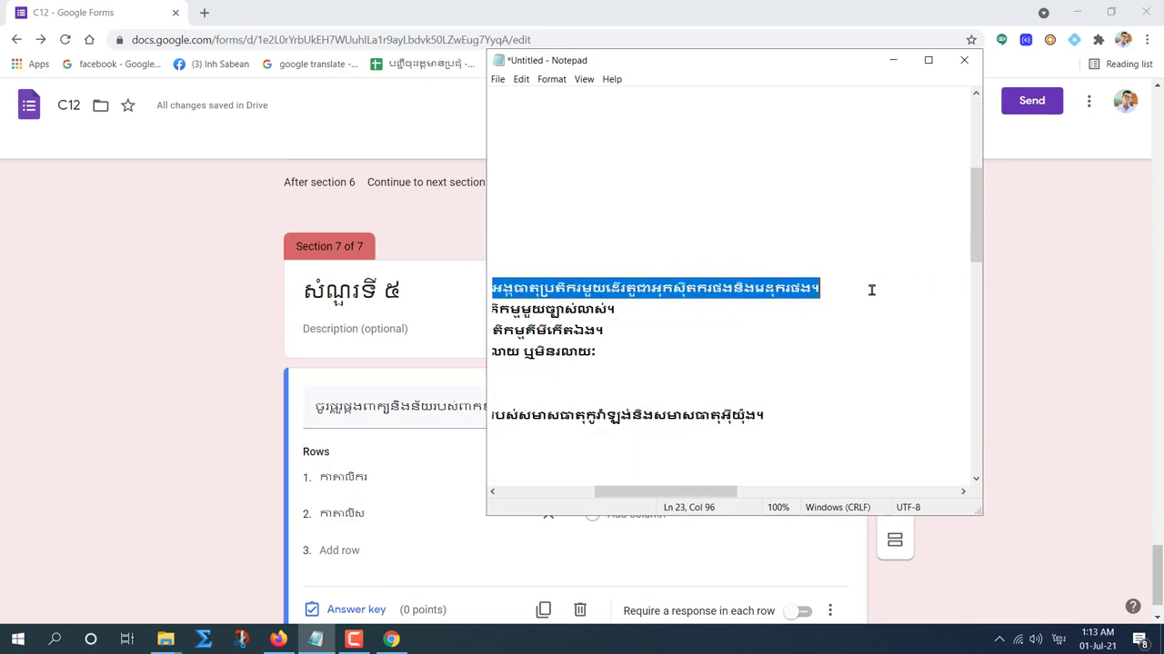
pyautogui.hotkey('ctrl', 'x')
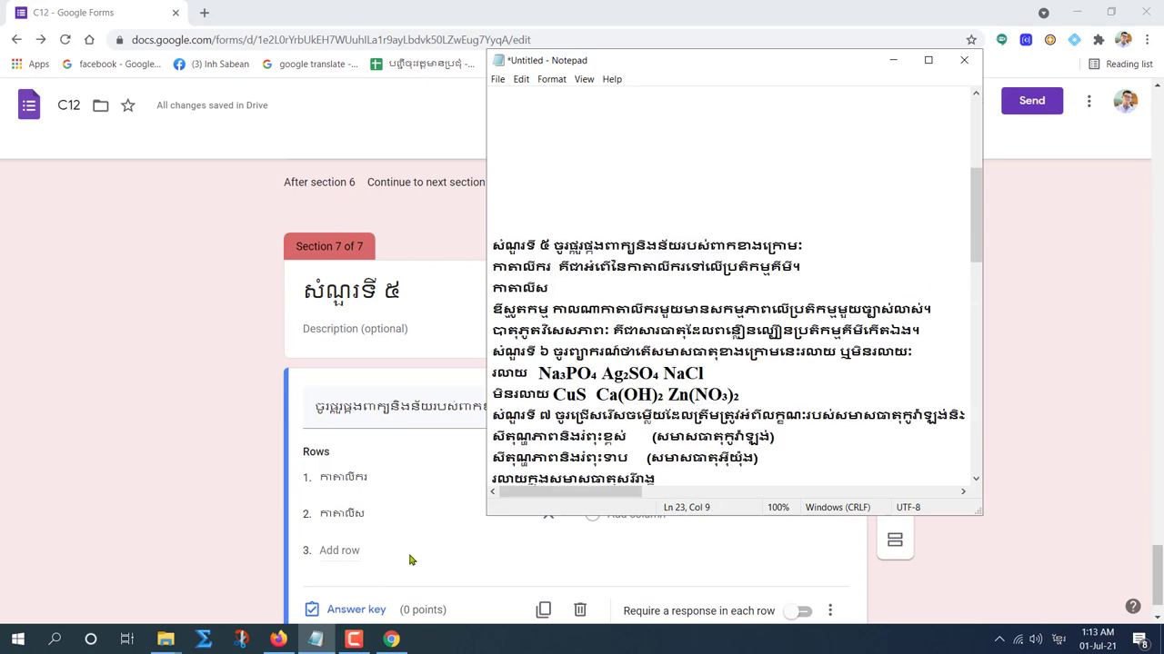
pyautogui.click(397, 514)
pyautogui.click(634, 513)
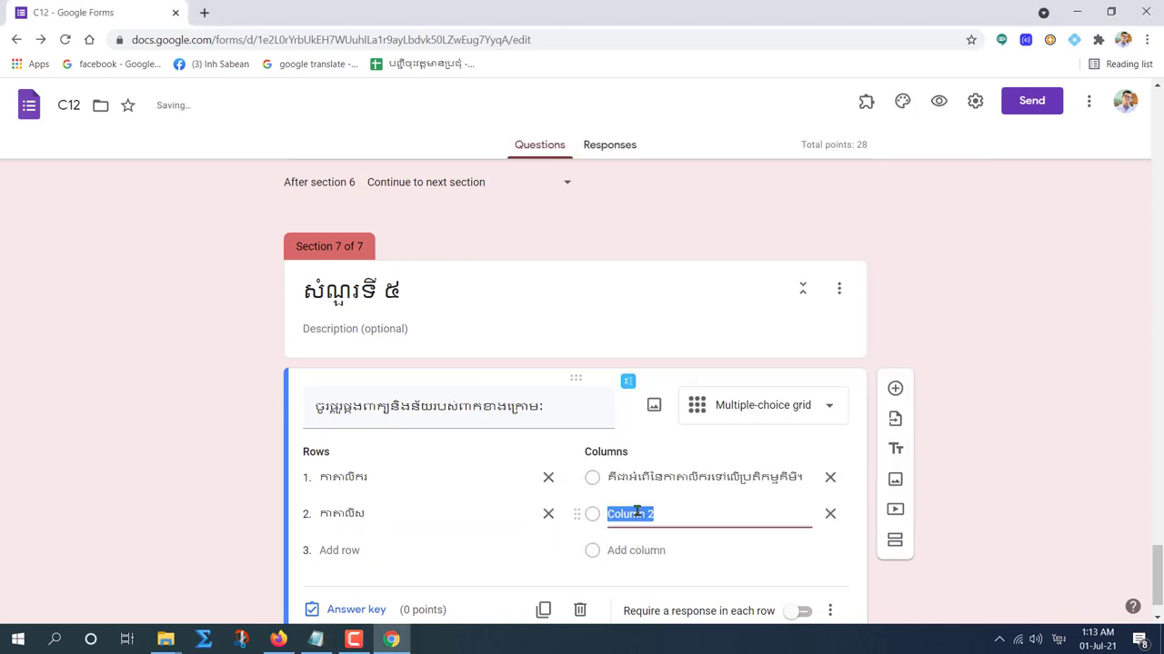
pyautogui.hotkey('ctrl', 'v')
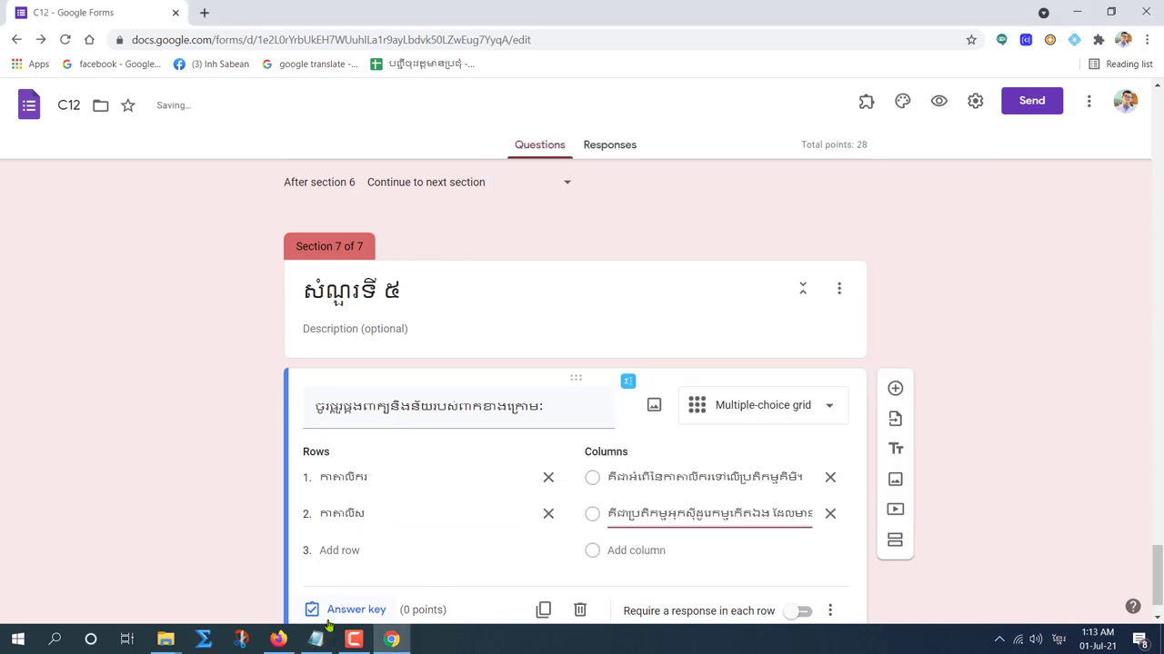
# Step: Copy the term "ឌីស្មូតកម្ម" from Notepad and paste it as the grid's third row
pyautogui.moveTo(318, 639)
pyautogui.click(343, 583)
pyautogui.moveTo(492, 310); pyautogui.dragTo(550, 310)
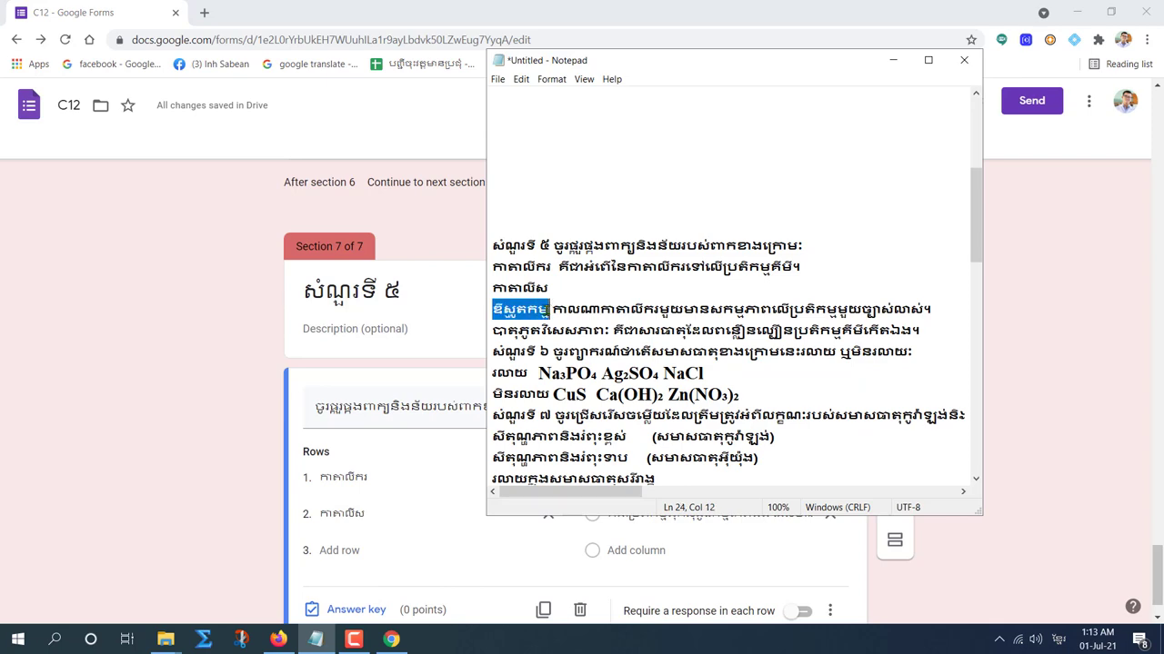
pyautogui.hotkey('ctrl', 'c')
pyautogui.click(351, 550)
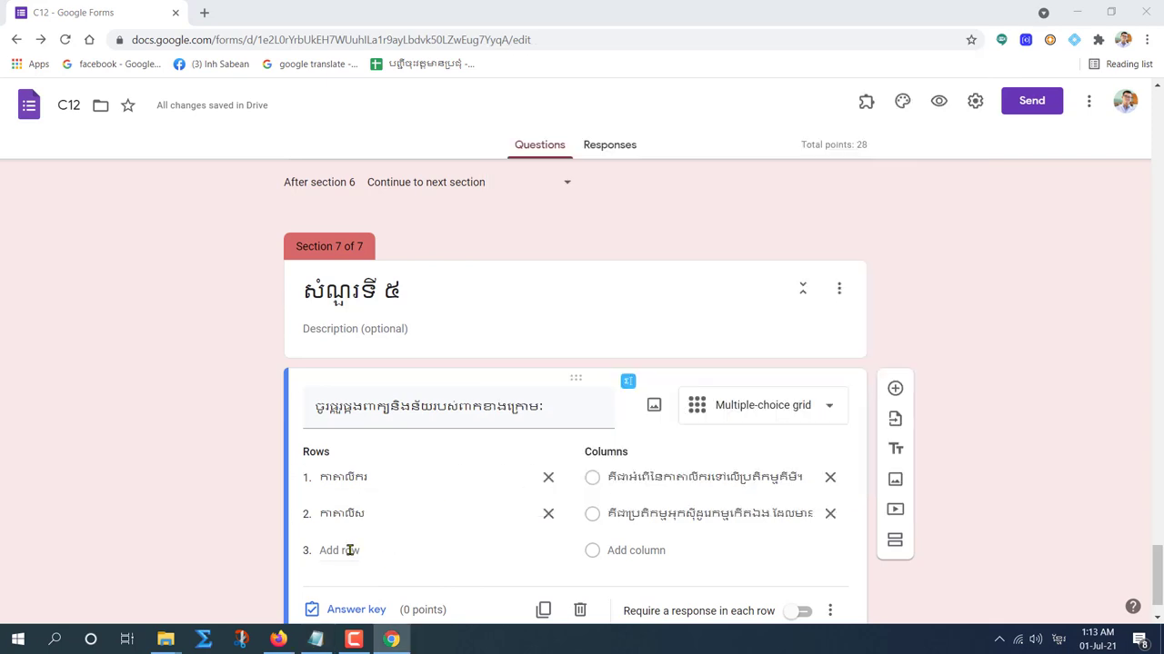
pyautogui.hotkey('ctrl', 'v')
# Step: Copy the definition "កាលណាកាតាលីករមួយមានសកម្មភាពលើប្រតិកម្មមួយច្បាស់លាស់។" from Notepad and paste it as the grid's third column
pyautogui.moveTo(315, 639)
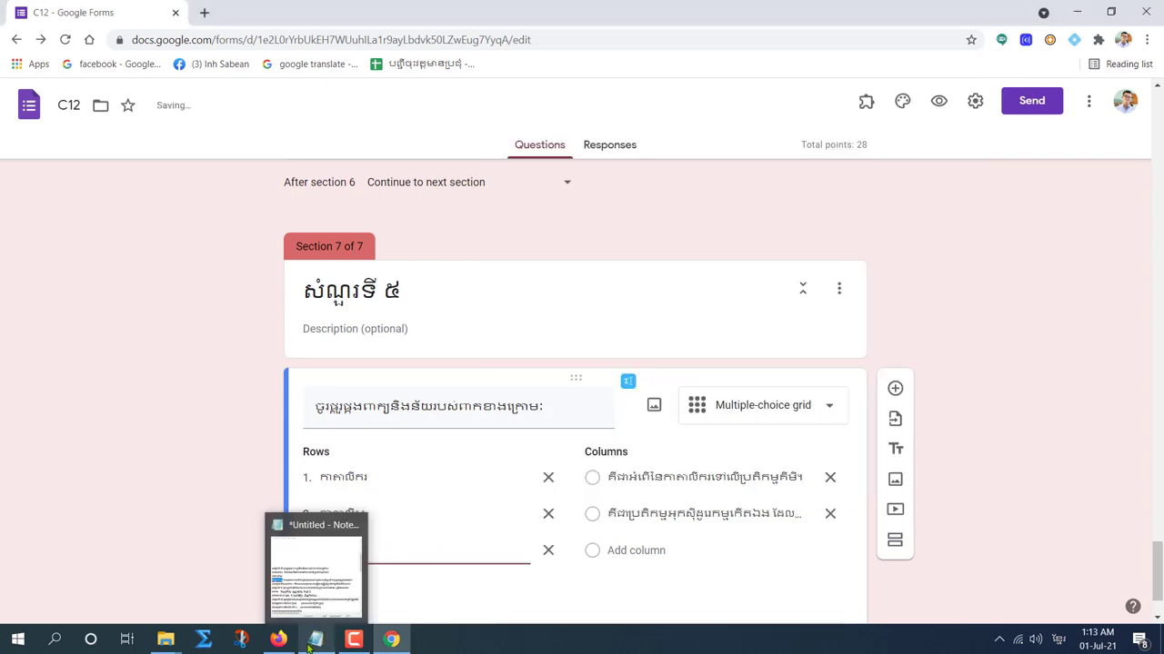
pyautogui.click(336, 597)
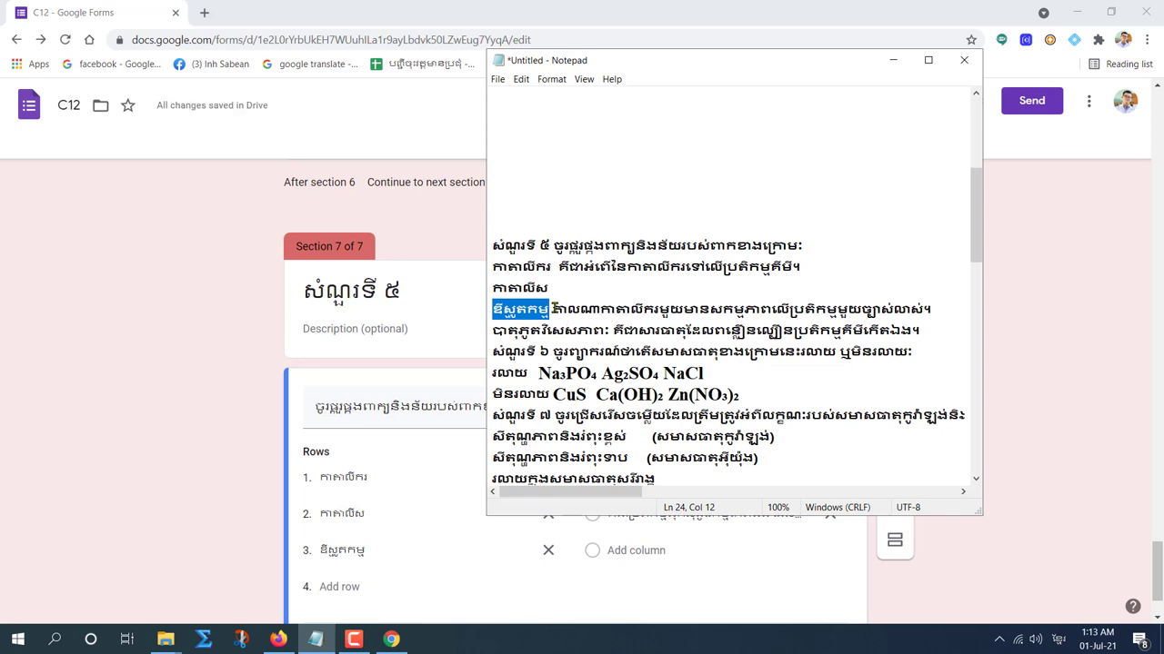
pyautogui.moveTo(552, 309); pyautogui.dragTo(936, 313)
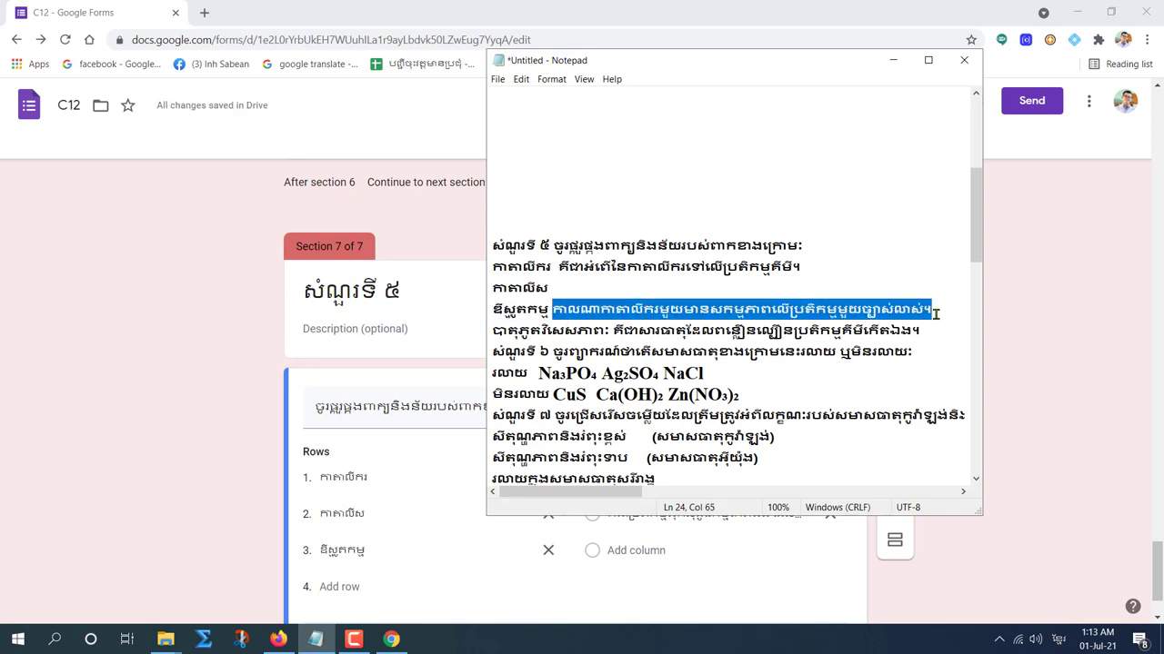
pyautogui.click(395, 550)
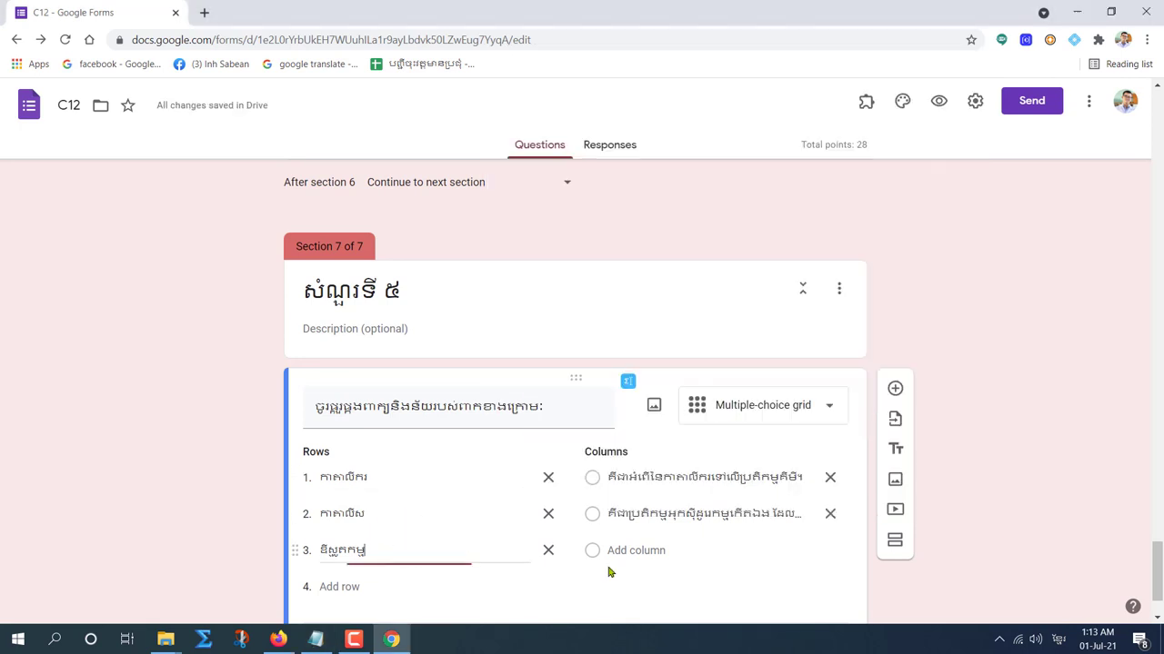
pyautogui.click(636, 550)
pyautogui.hotkey('ctrl', 'v')
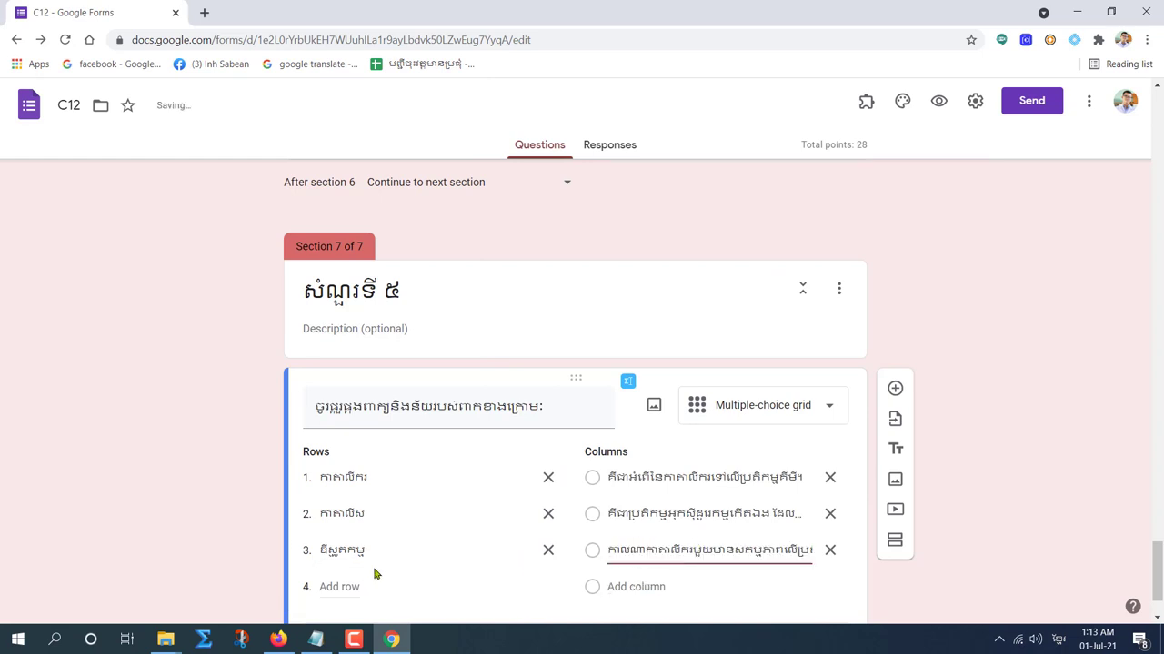
# Step: Add a fourth grid row and fill it with the term "បាតុភូតវិសេសភាព" copied from Notepad
pyautogui.scroll(-1, 376, 573)
pyautogui.click(339, 490)
pyautogui.moveTo(315, 639)
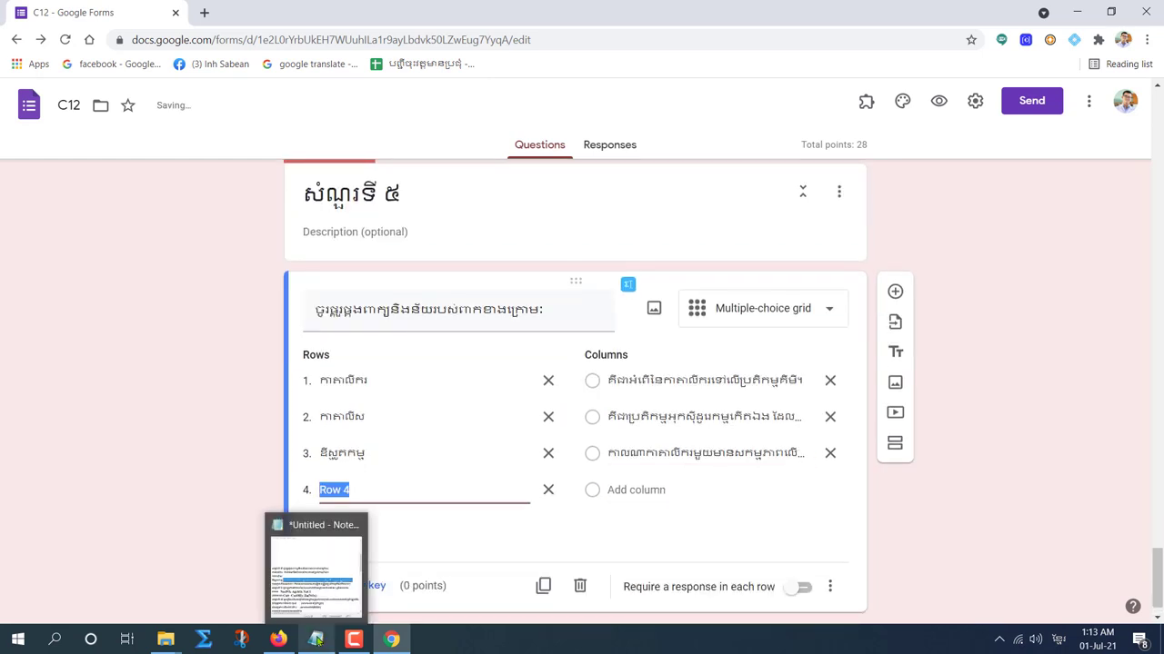
pyautogui.click(309, 556)
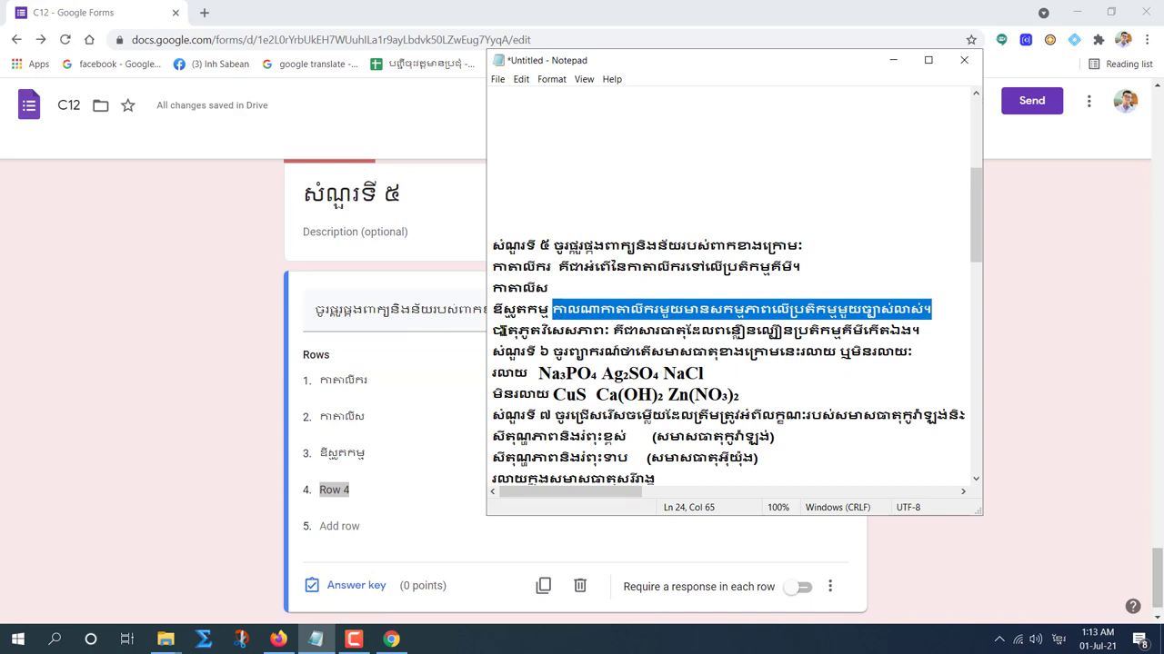
pyautogui.moveTo(492, 331); pyautogui.dragTo(609, 331)
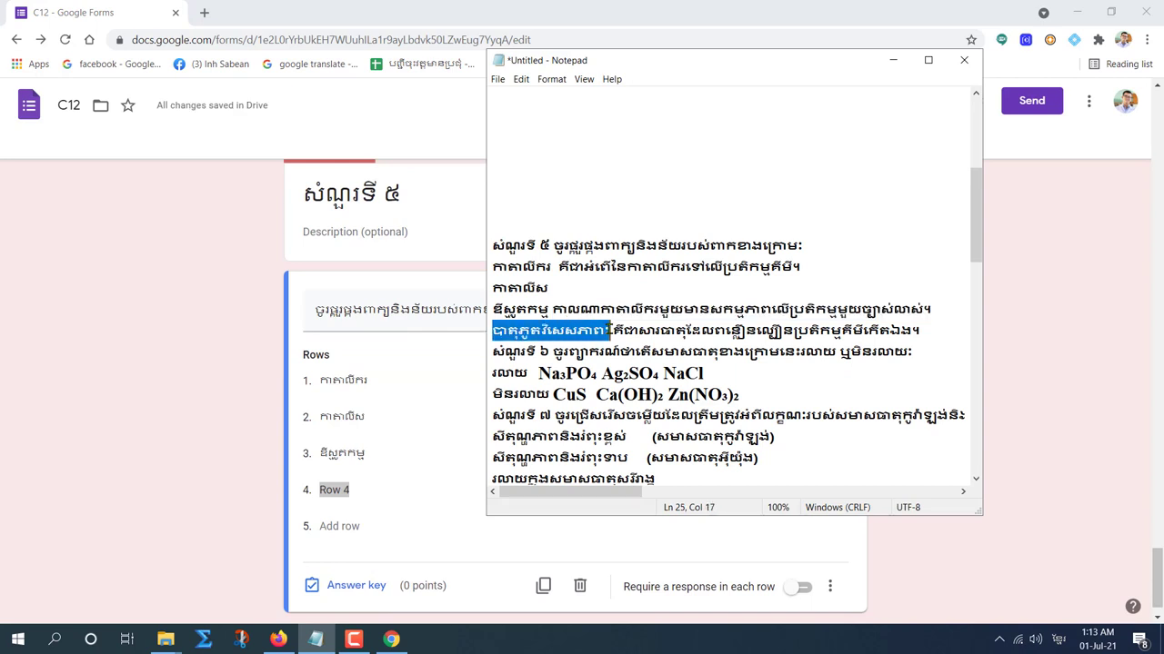
pyautogui.click(594, 332)
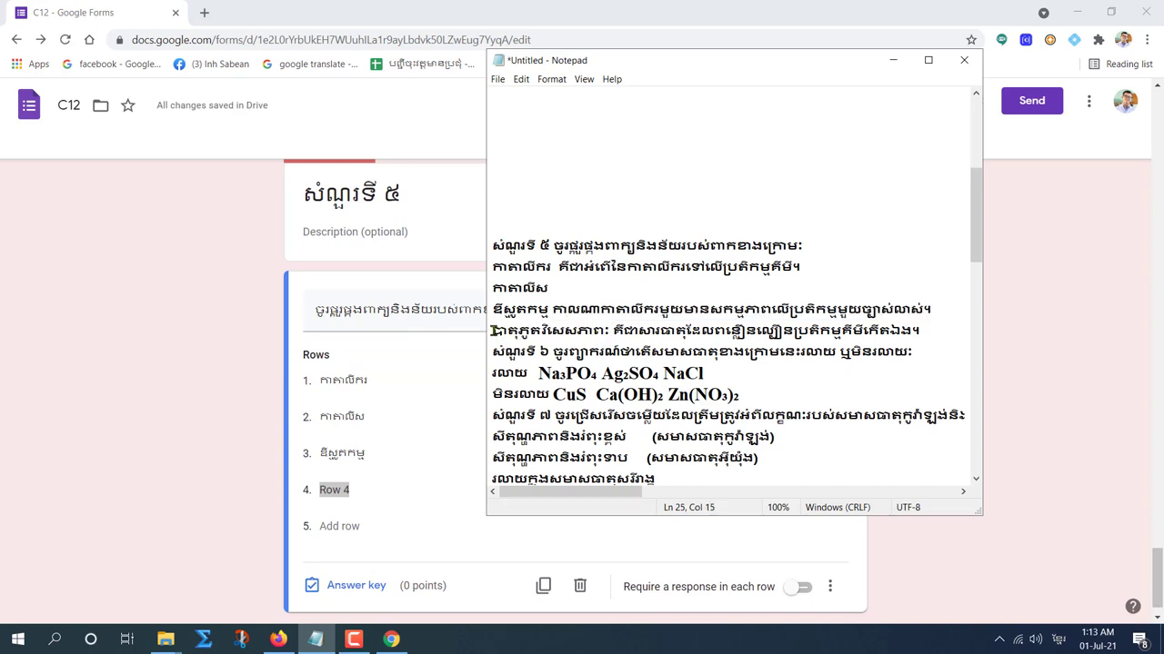
pyautogui.moveTo(493, 331); pyautogui.dragTo(607, 331)
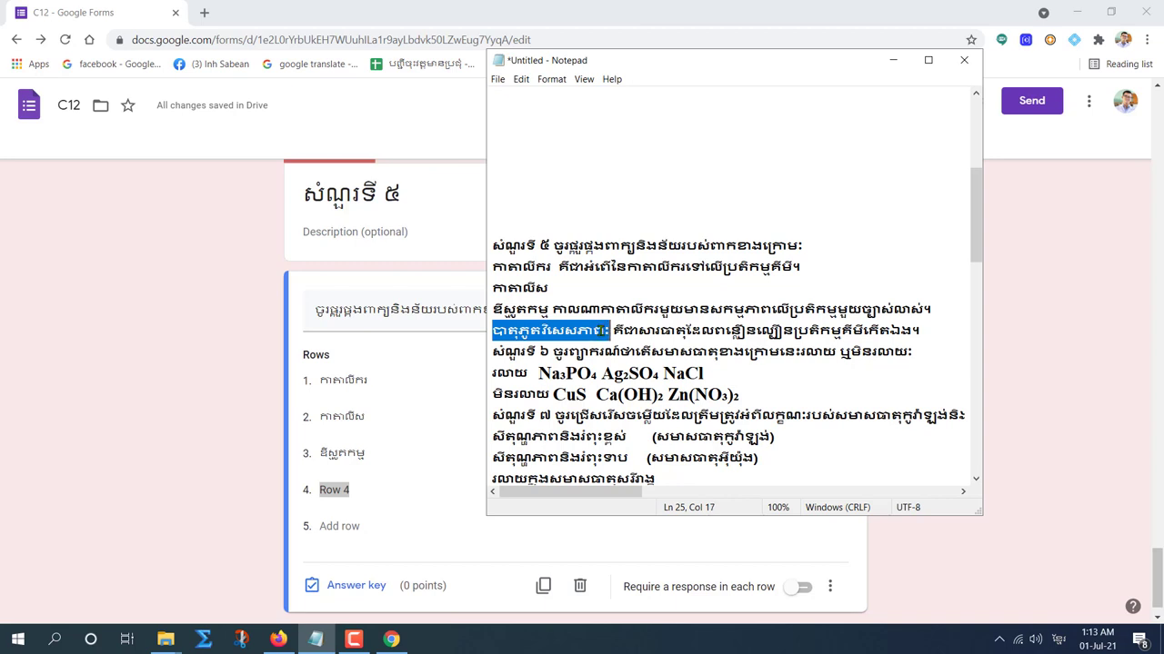
pyautogui.click(334, 491)
pyautogui.moveTo(366, 492); pyautogui.dragTo(310, 492)
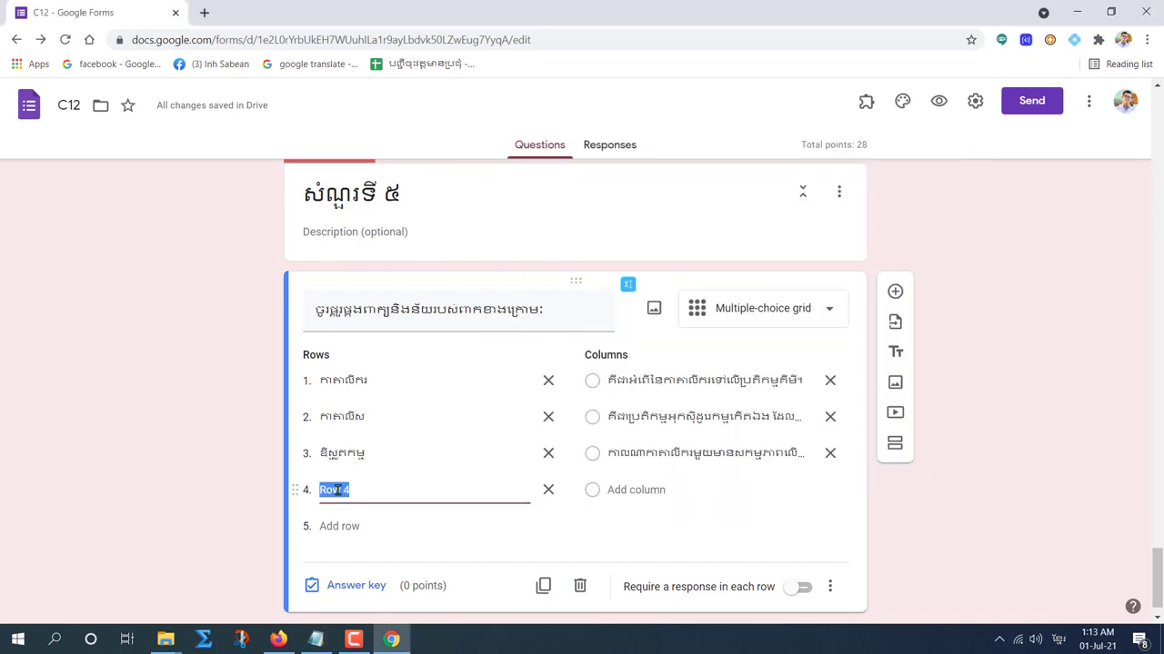
pyautogui.hotkey('ctrl', 'v')
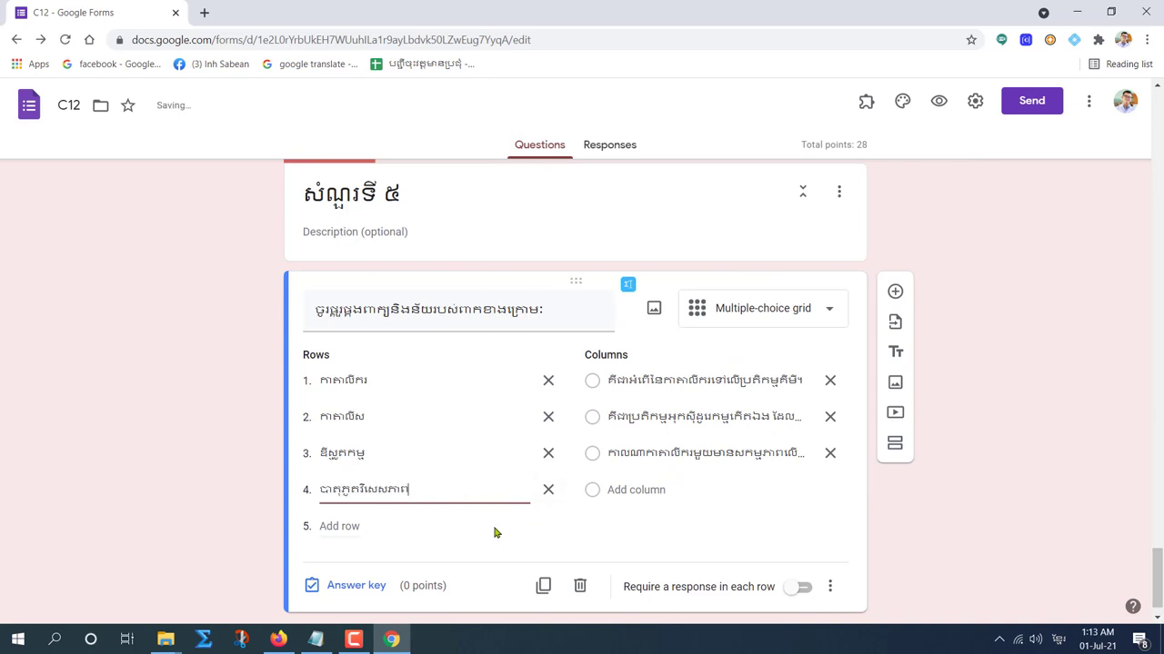
# Step: Copy the definition "គឺជាសារធាតុដែលពន្លឿនល្បឿនប្រតិកម្មគីមីកើតឯង។" from Notepad and paste it as the grid's fourth column
pyautogui.moveTo(315, 640)
pyautogui.click(321, 592)
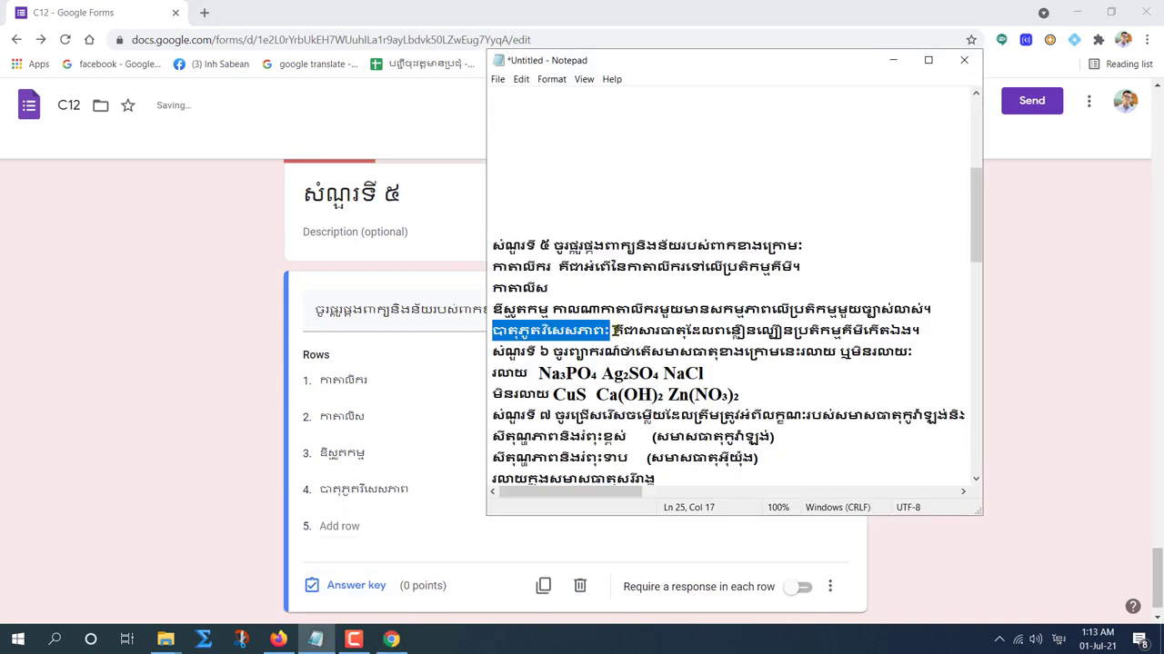
pyautogui.moveTo(614, 331); pyautogui.dragTo(921, 331)
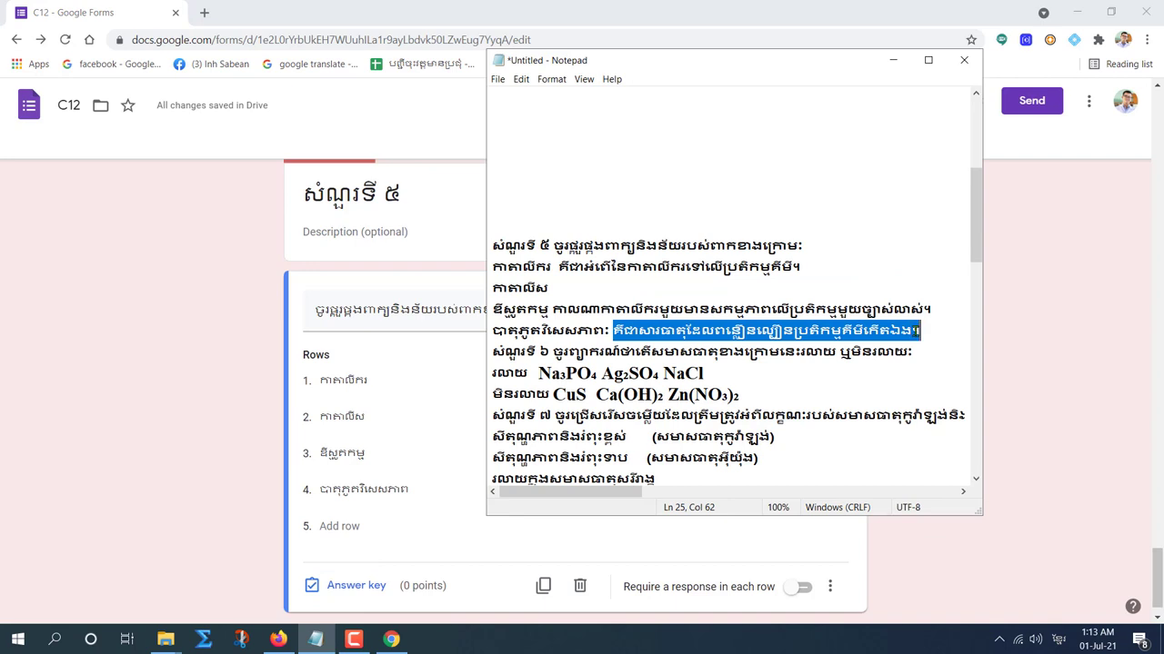
pyautogui.click(440, 505)
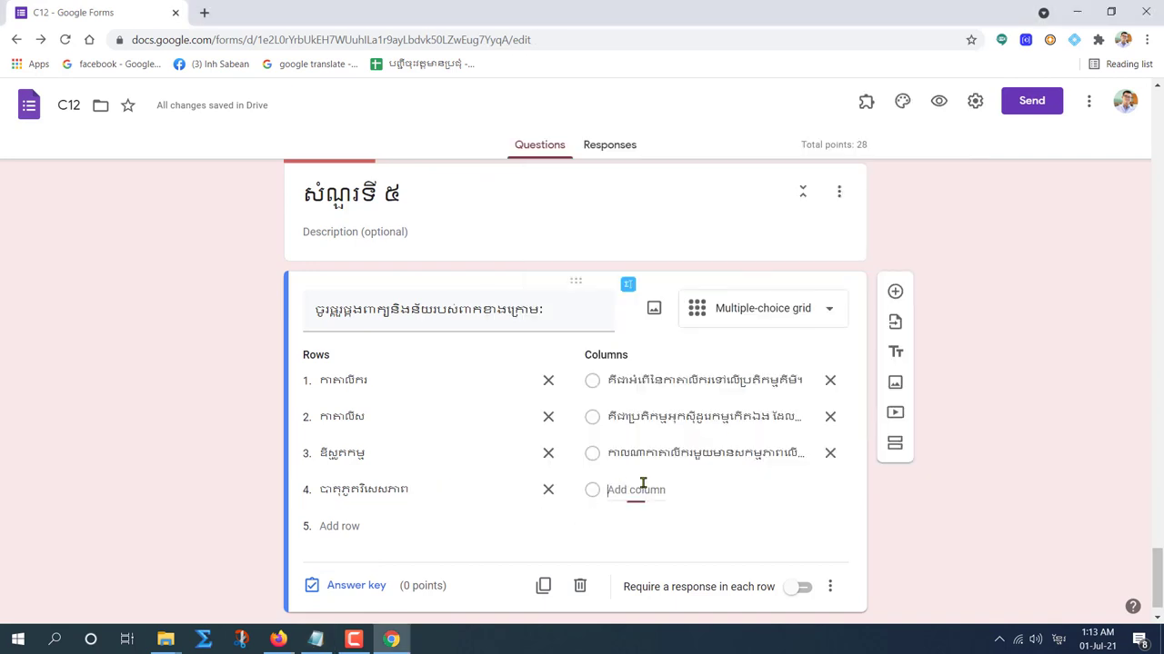
pyautogui.click(618, 489)
pyautogui.hotkey('ctrl', 'v')
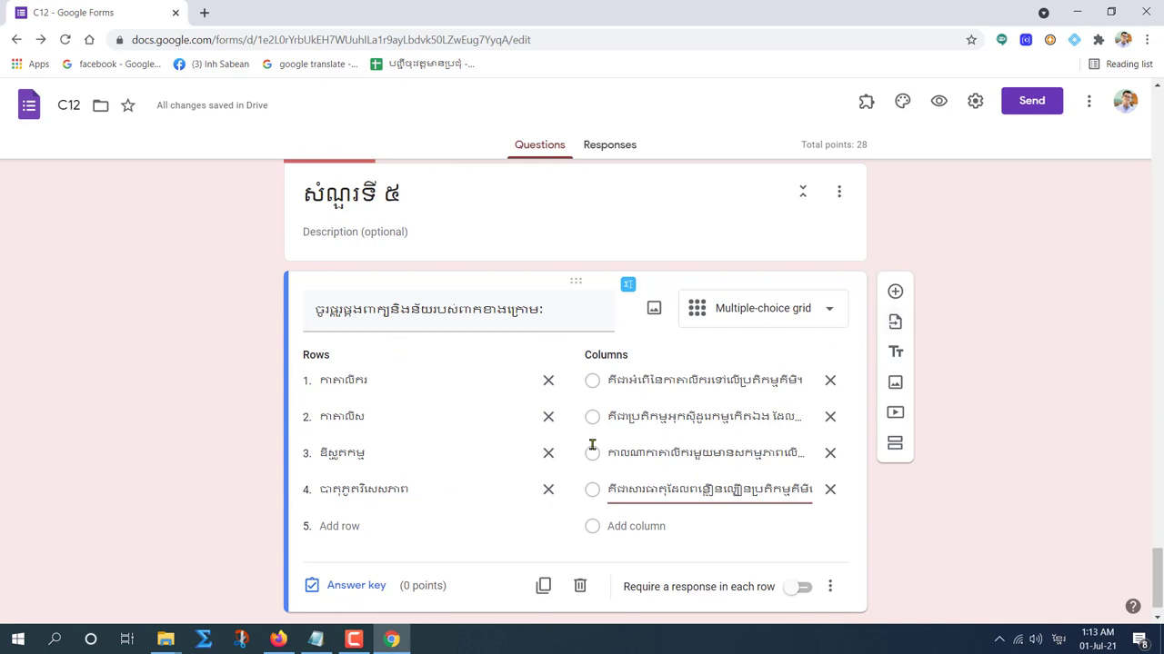
# Step: Set the grid's answer key: កាតាលីករ to the fourth column, កាតាលីស to the first, ឌីស្មូតកម្ម to the second, បាតុភូតវិសេសភាព to the third
pyautogui.click(338, 587)
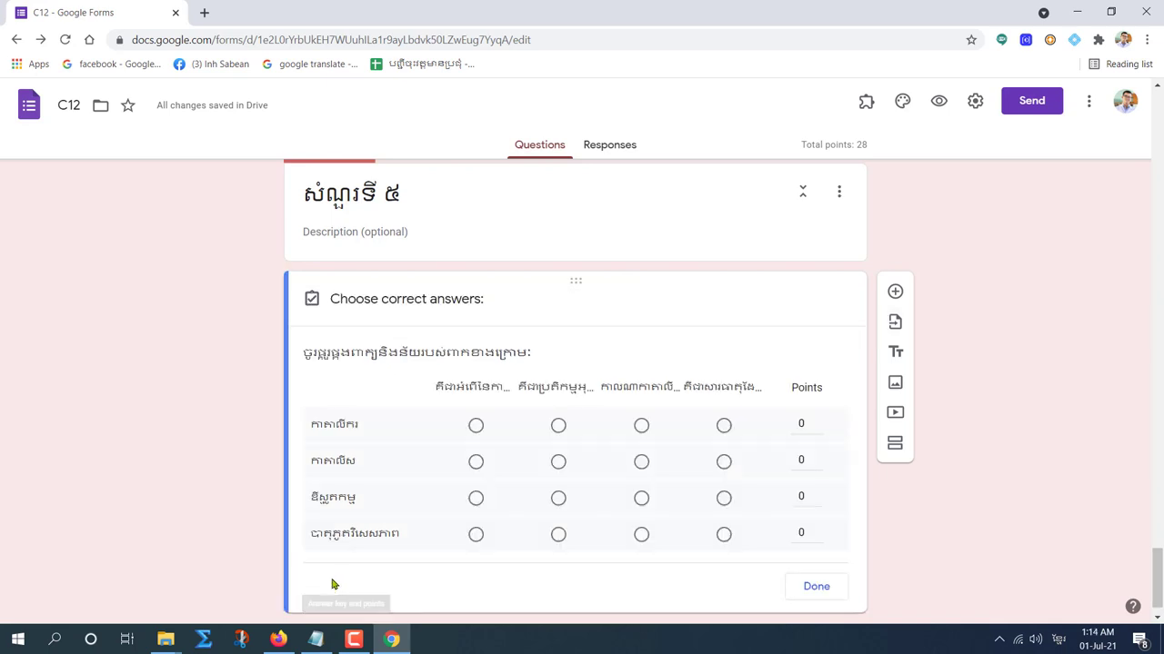
pyautogui.click(724, 426)
pyautogui.click(476, 462)
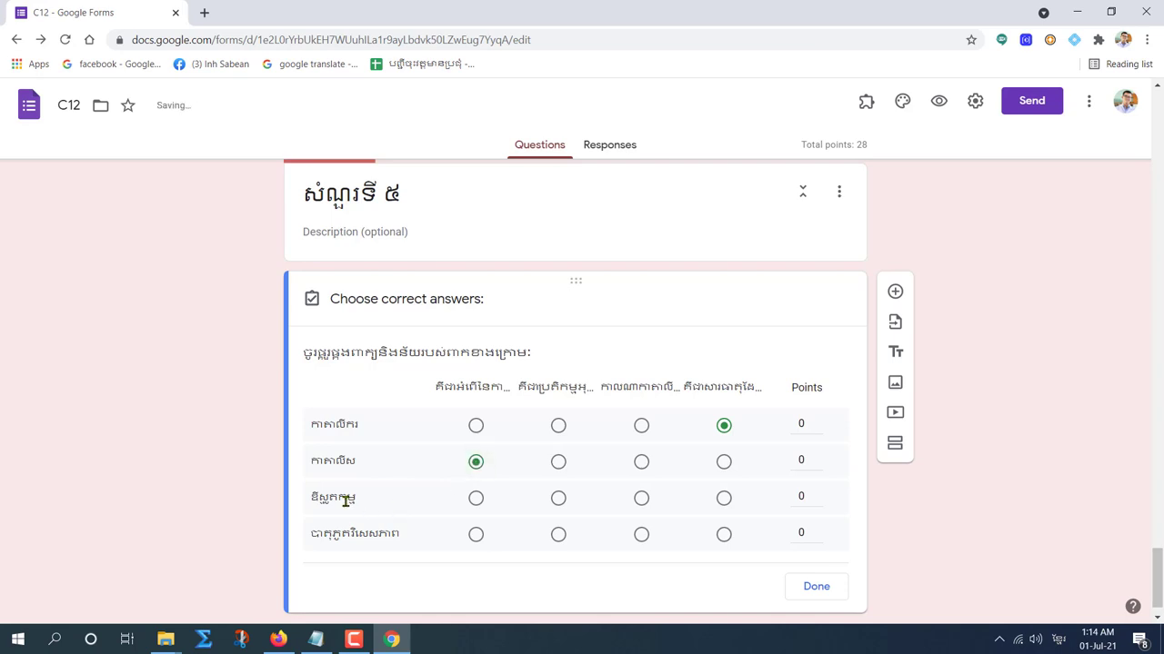
pyautogui.click(559, 501)
pyautogui.click(640, 534)
pyautogui.scroll(-1, 591, 382)
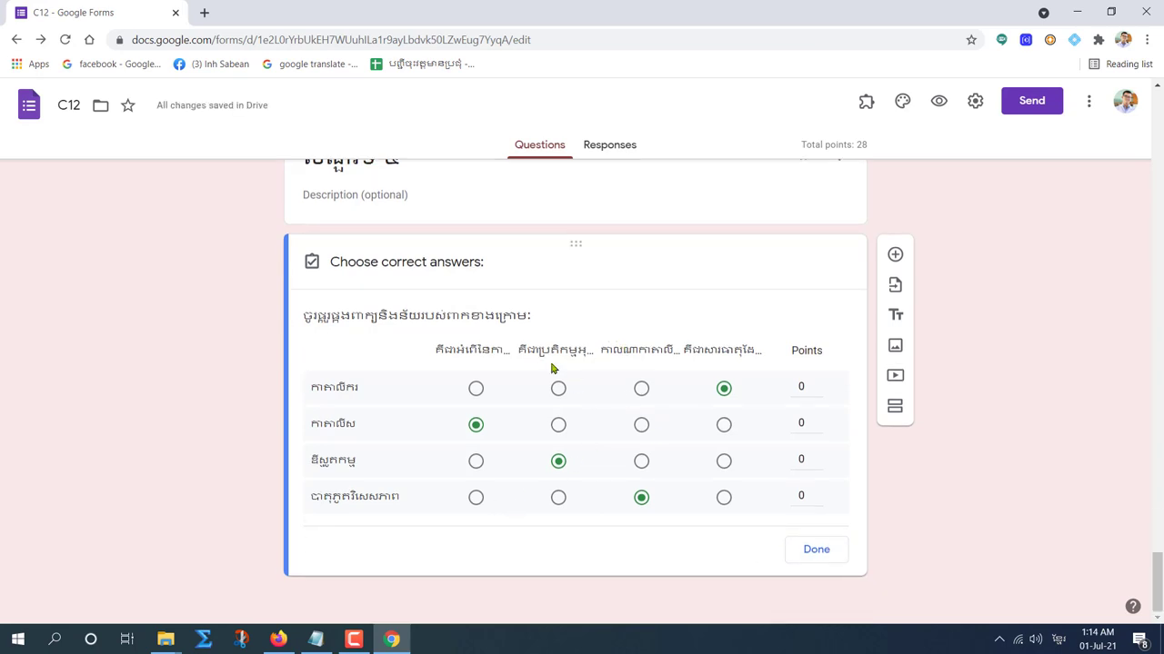
pyautogui.click(816, 550)
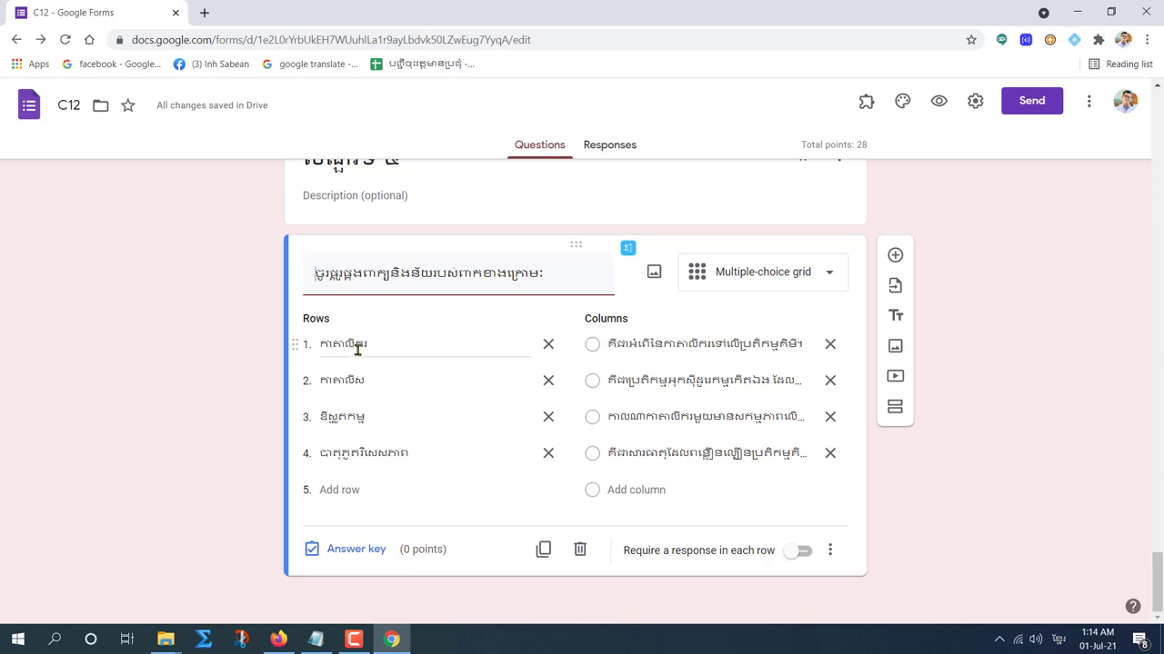
# Step: In the grid's answer key, set 2 points for each of the first three rows and 1 point for the fourth row
pyautogui.click(340, 550)
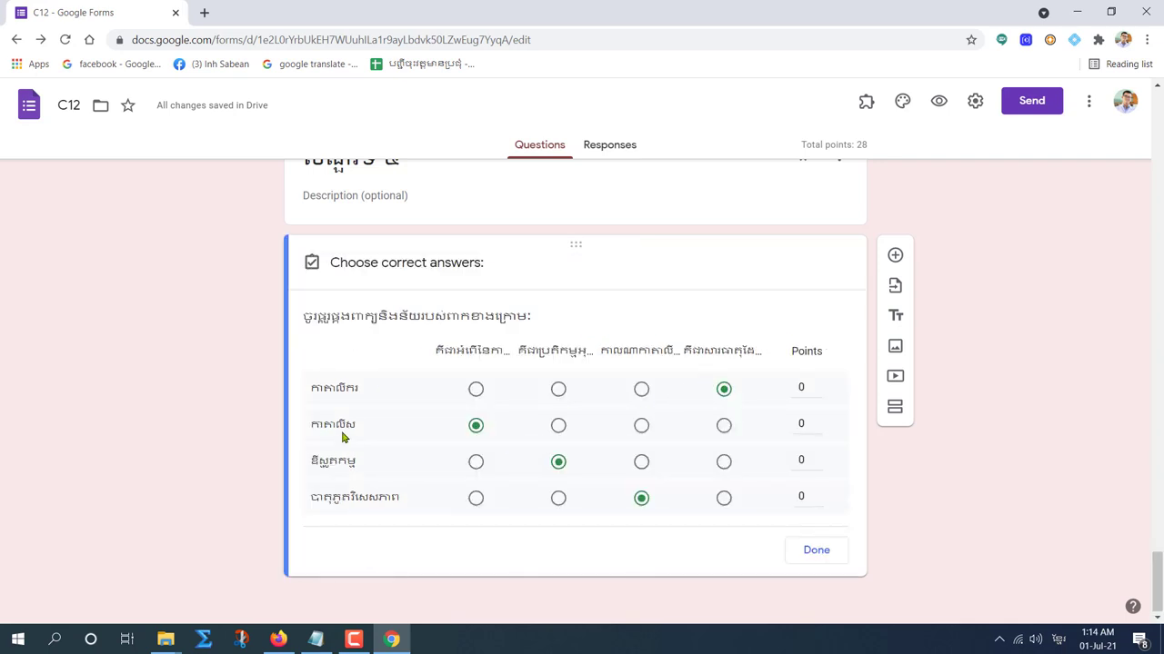
pyautogui.click(814, 550)
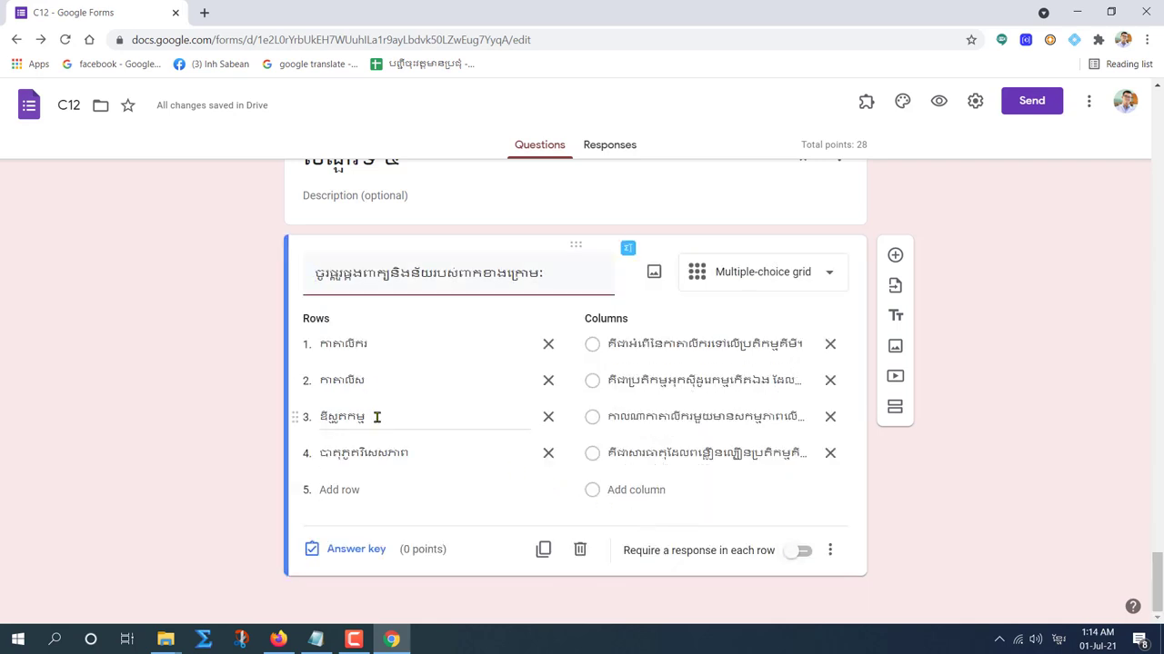
pyautogui.click(356, 549)
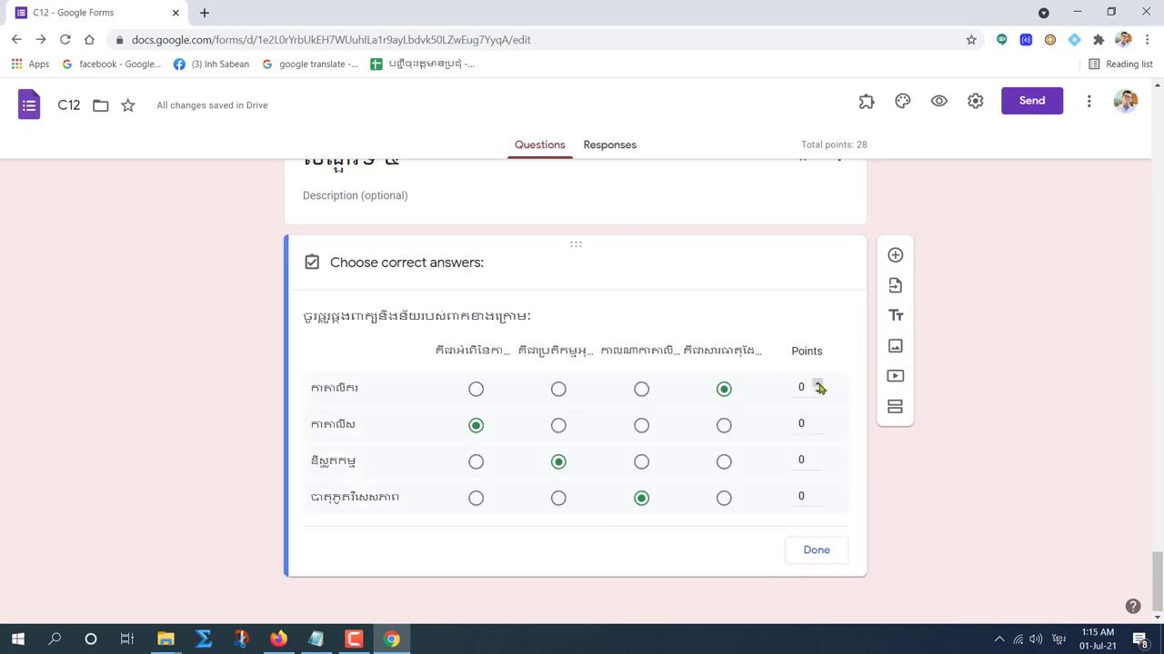
pyautogui.click(818, 386)
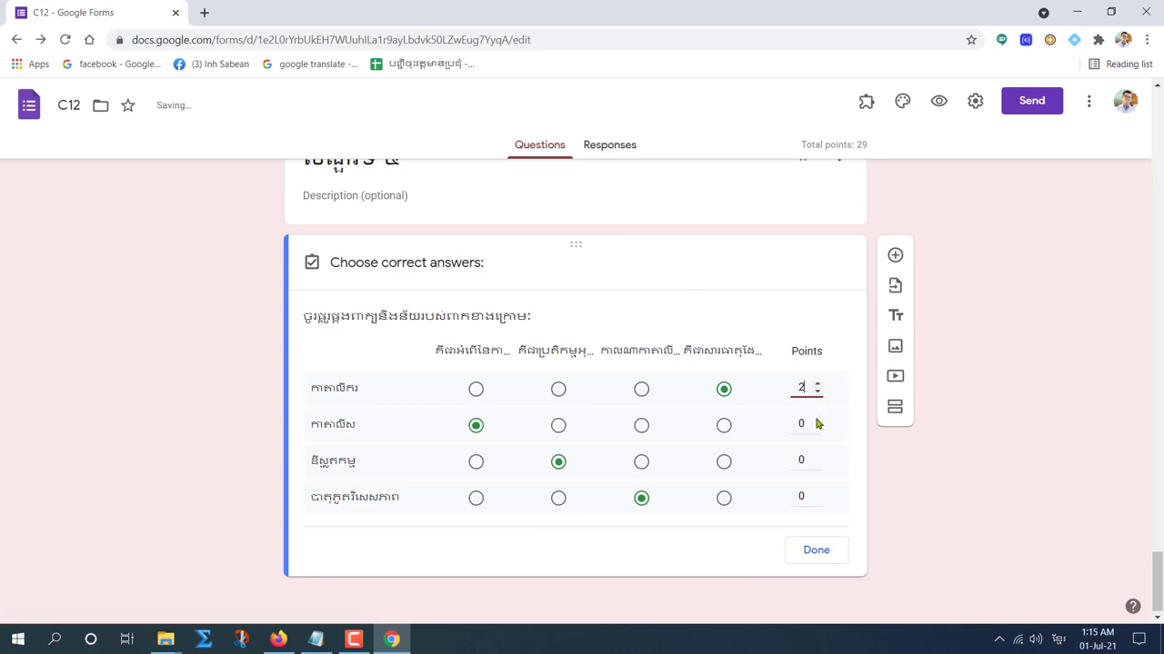
pyautogui.doubleClick(817, 421)
pyautogui.doubleClick(817, 457)
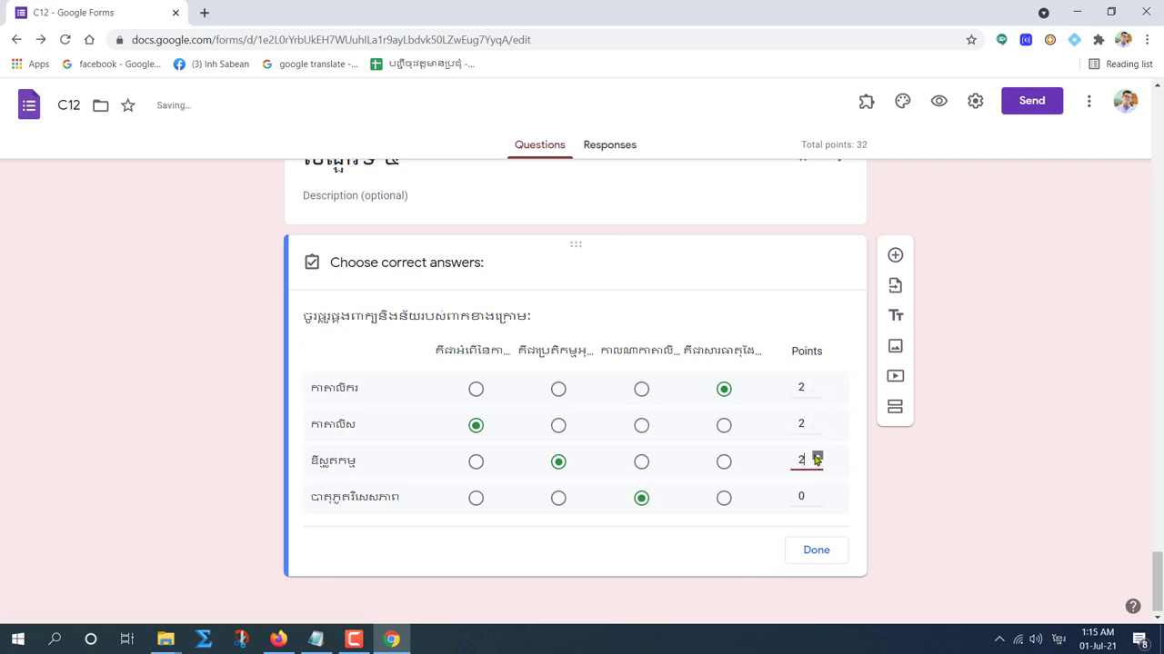
pyautogui.click(818, 493)
pyautogui.click(816, 550)
# Step: Require a response in each row of the matching grid and enable shuffled row order
pyautogui.click(829, 550)
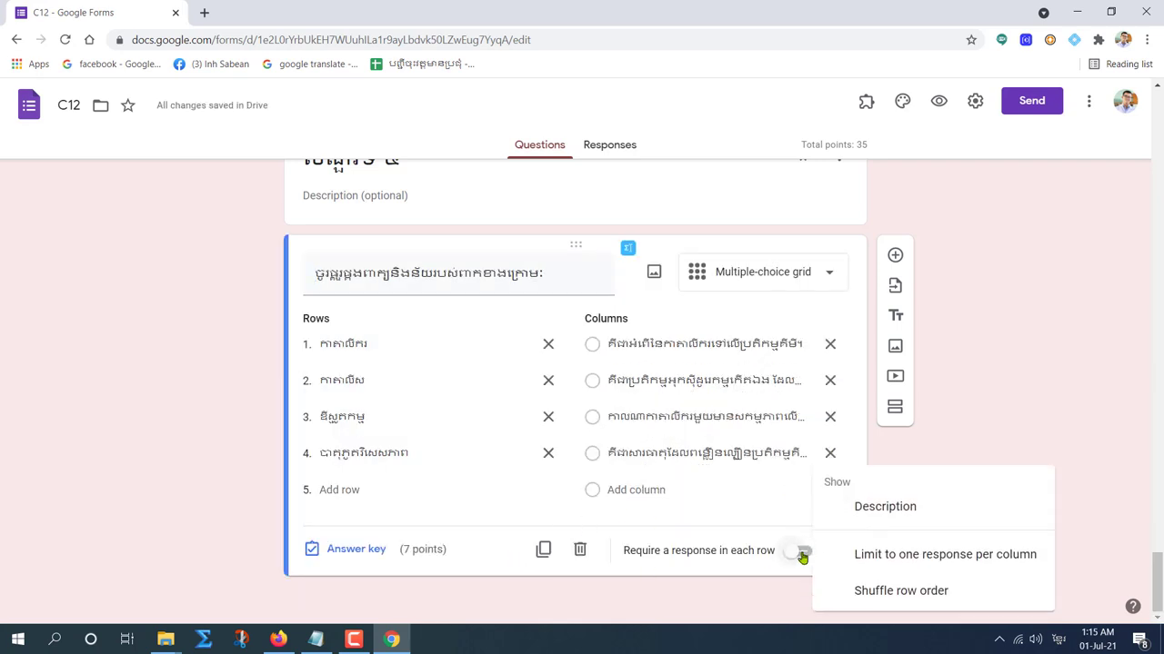
pyautogui.click(802, 557)
pyautogui.click(800, 553)
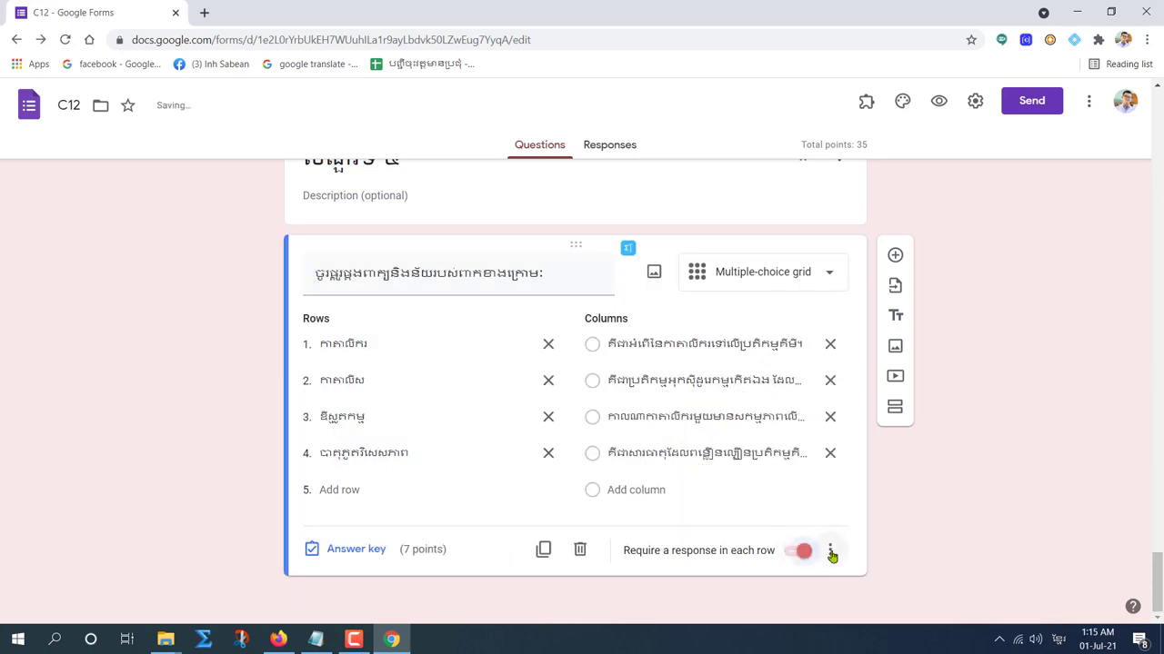
pyautogui.click(829, 550)
pyautogui.click(864, 591)
pyautogui.click(829, 551)
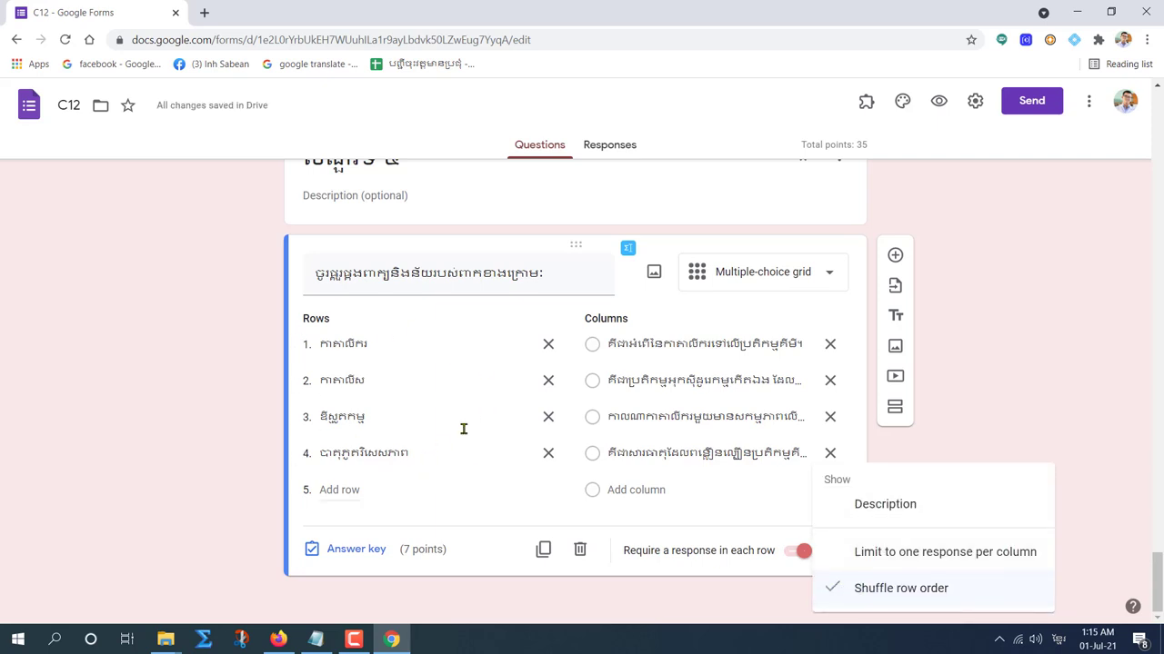
pyautogui.click(494, 561)
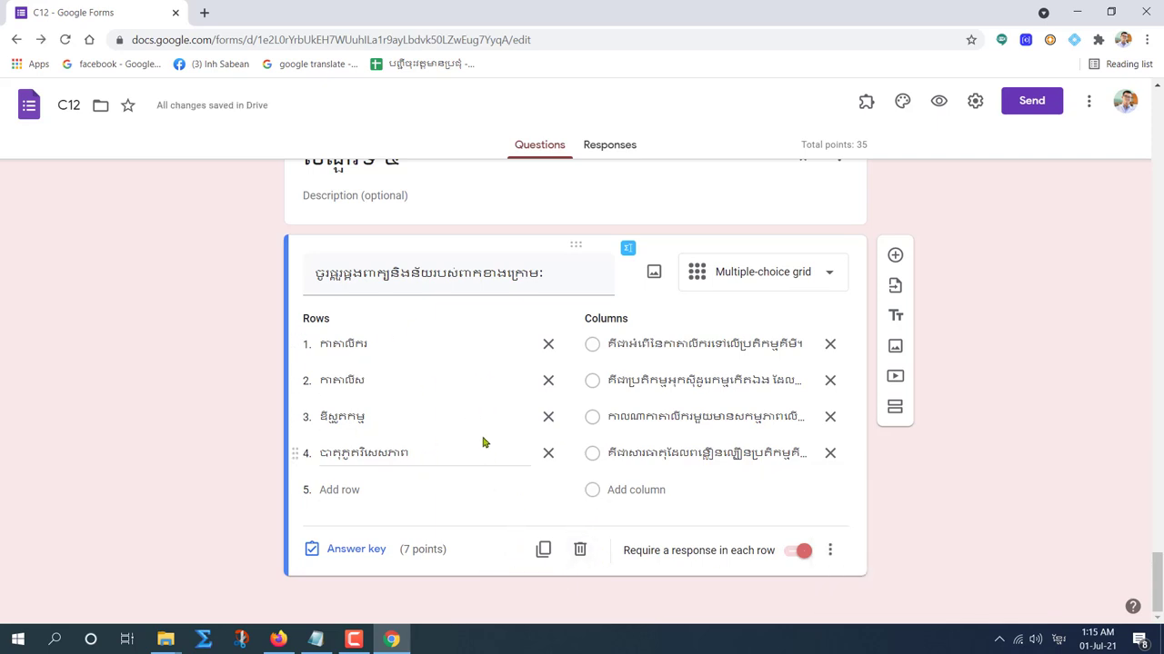
# Step: Add an eighth section titled "សំណួរទី ៦", reusing section 7's title with the number changed, and add a question to it
pyautogui.scroll(2, 482, 455)
pyautogui.scroll(-2, 861, 470)
pyautogui.click(894, 407)
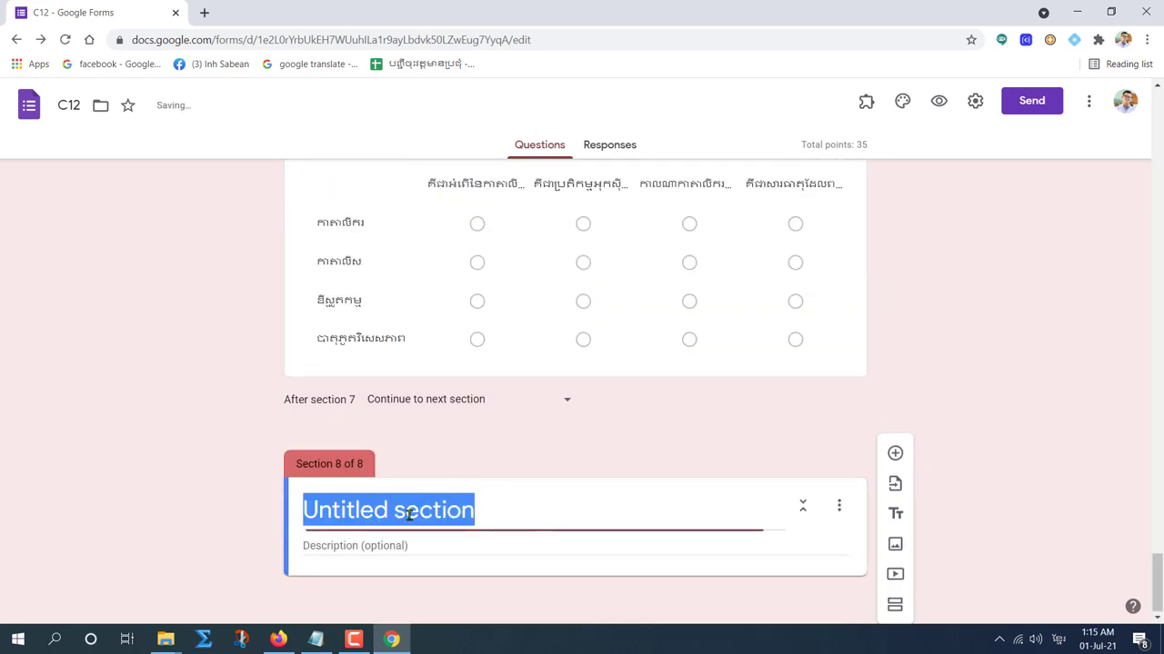
pyautogui.scroll(3, 387, 309)
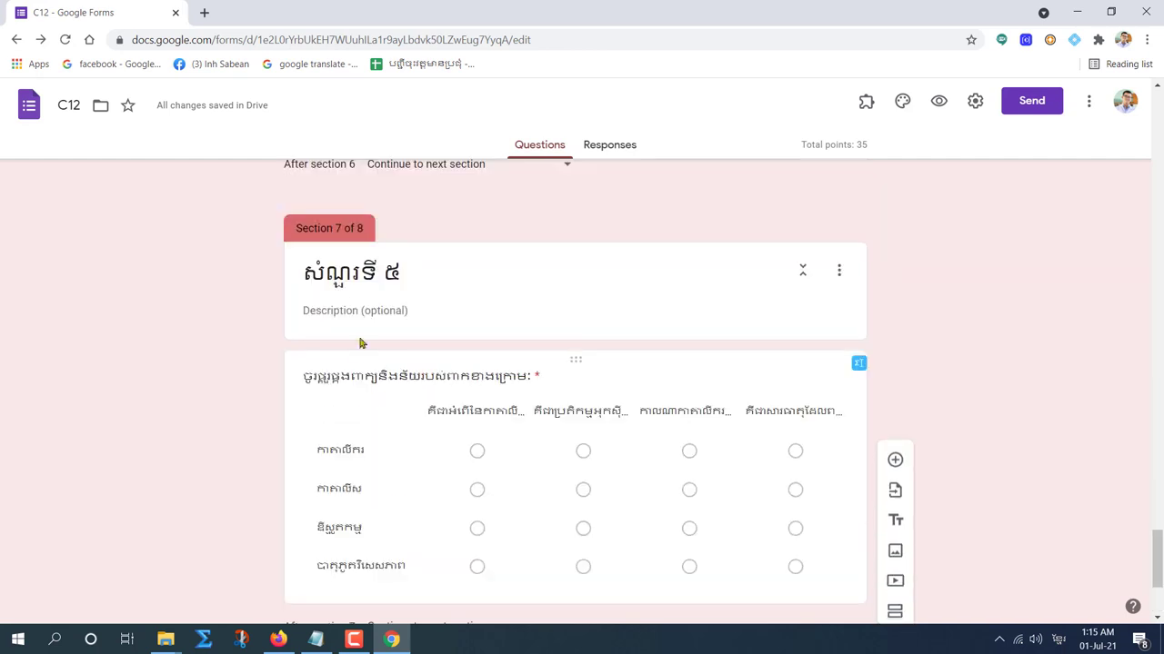
pyautogui.click(358, 339)
pyautogui.hotkey('ctrl', 'c')
pyautogui.scroll(-3, 405, 494)
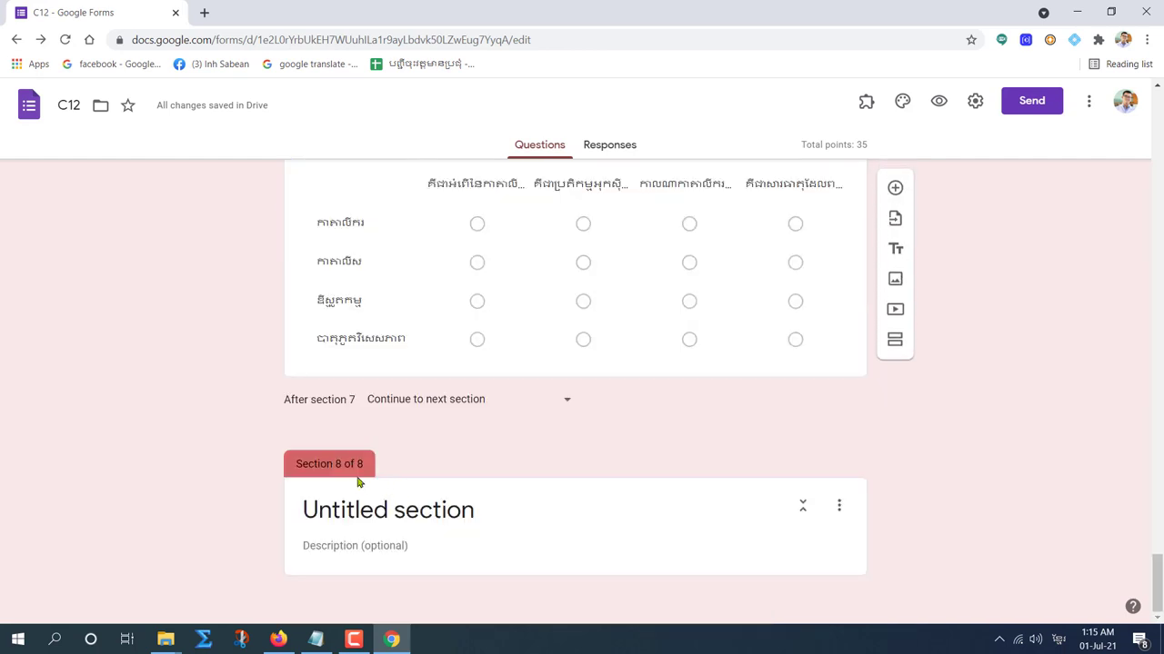
pyautogui.click(360, 515)
pyautogui.hotkey('ctrl', 'v')
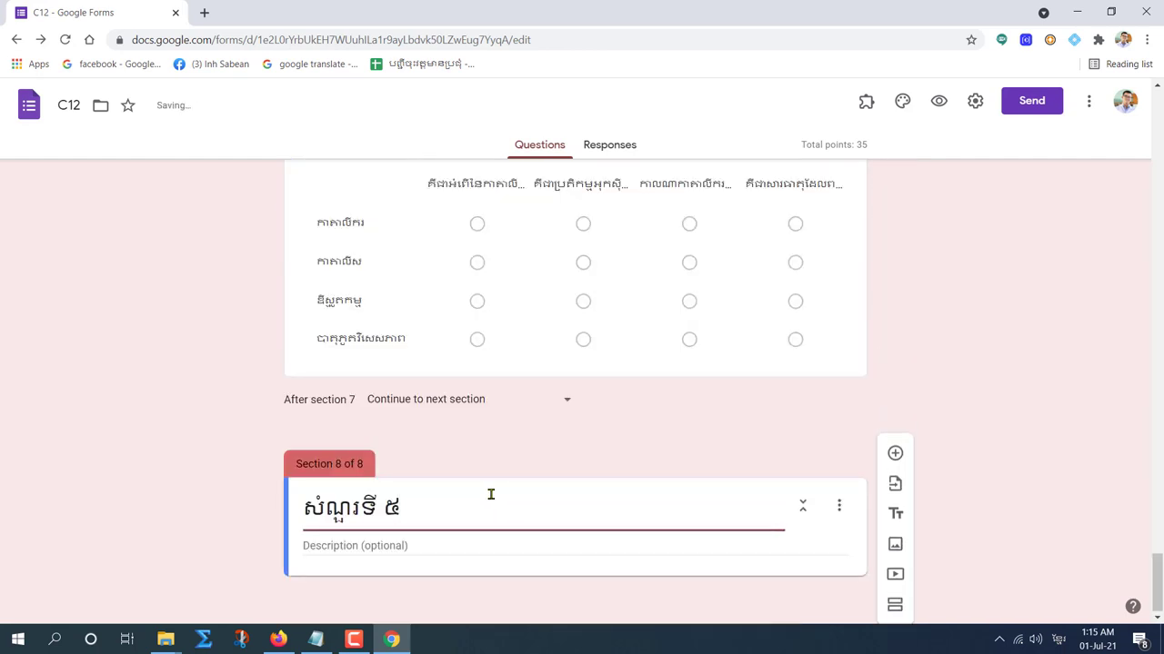
pyautogui.press('BackSpace')
pyautogui.write('៦')
pyautogui.click(894, 453)
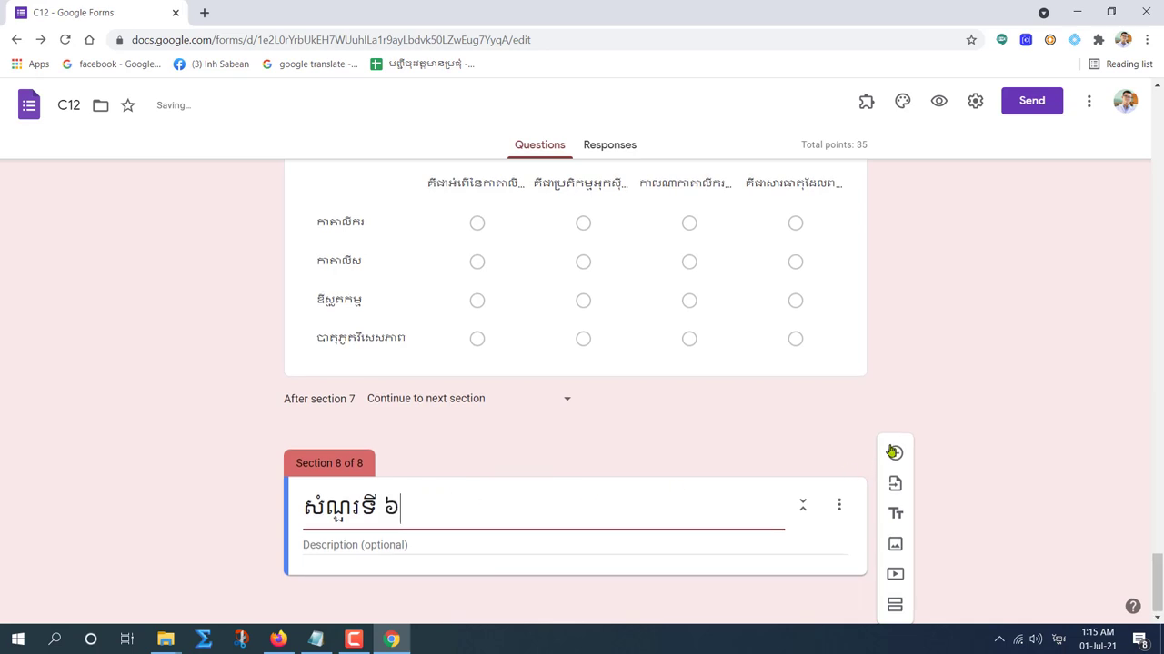
# Step: Review the question numbers in the earlier section titles and the questions below them
pyautogui.scroll(7, 761, 342)
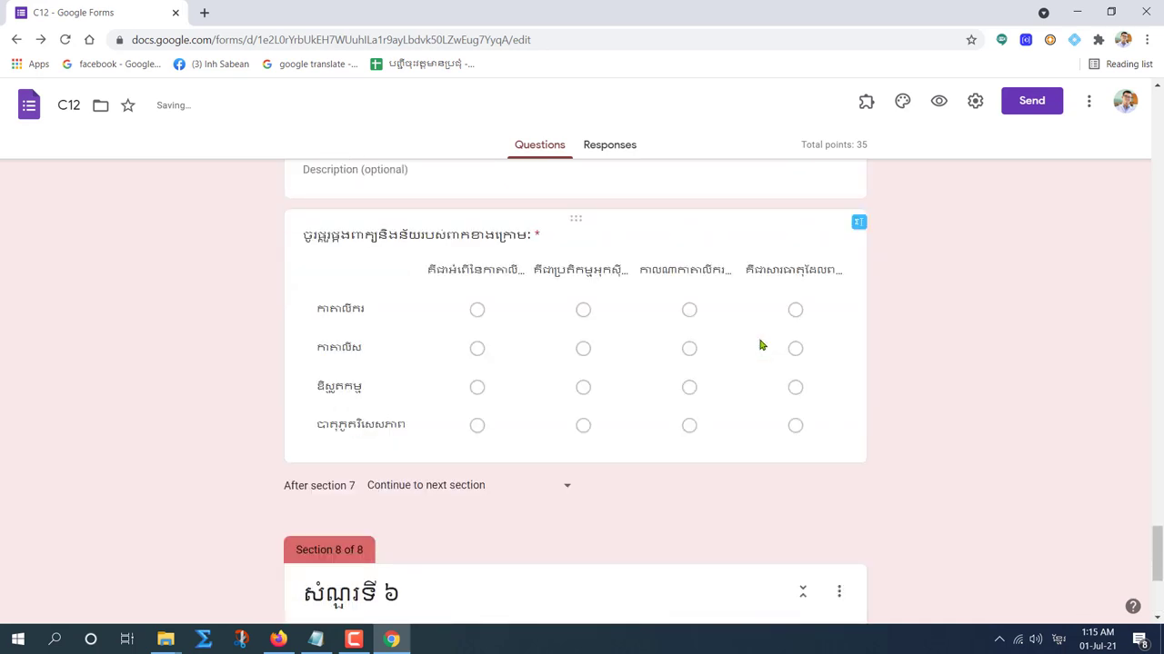
pyautogui.scroll(8, 601, 338)
pyautogui.scroll(-7, 603, 348)
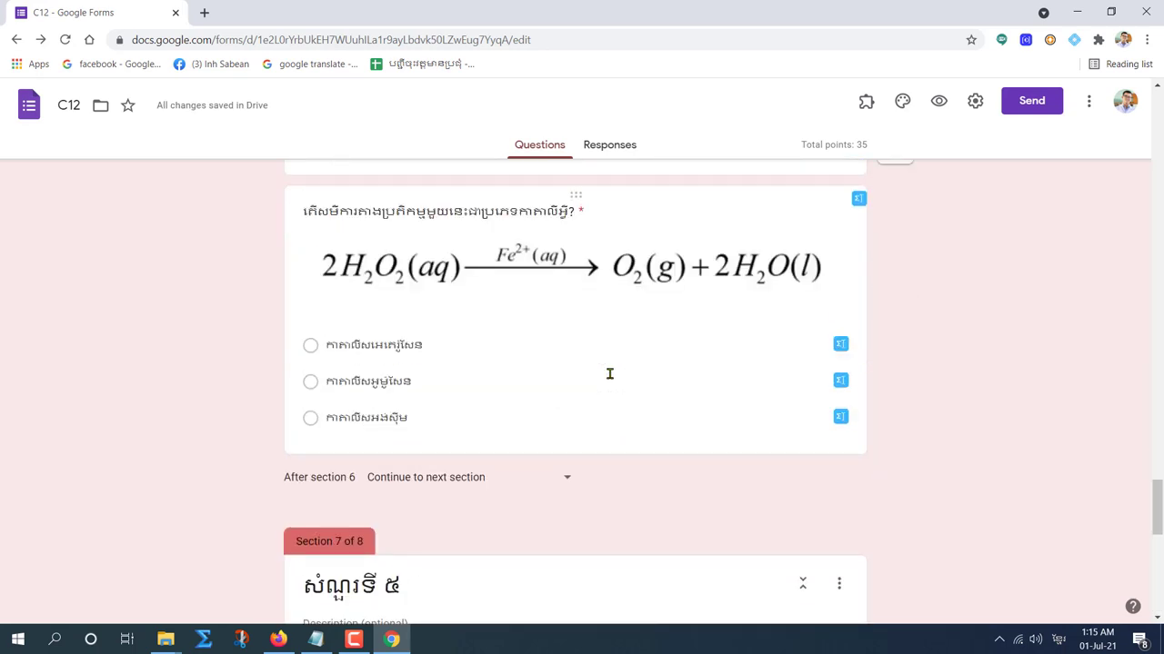
pyautogui.scroll(4, 608, 373)
pyautogui.scroll(5, 609, 374)
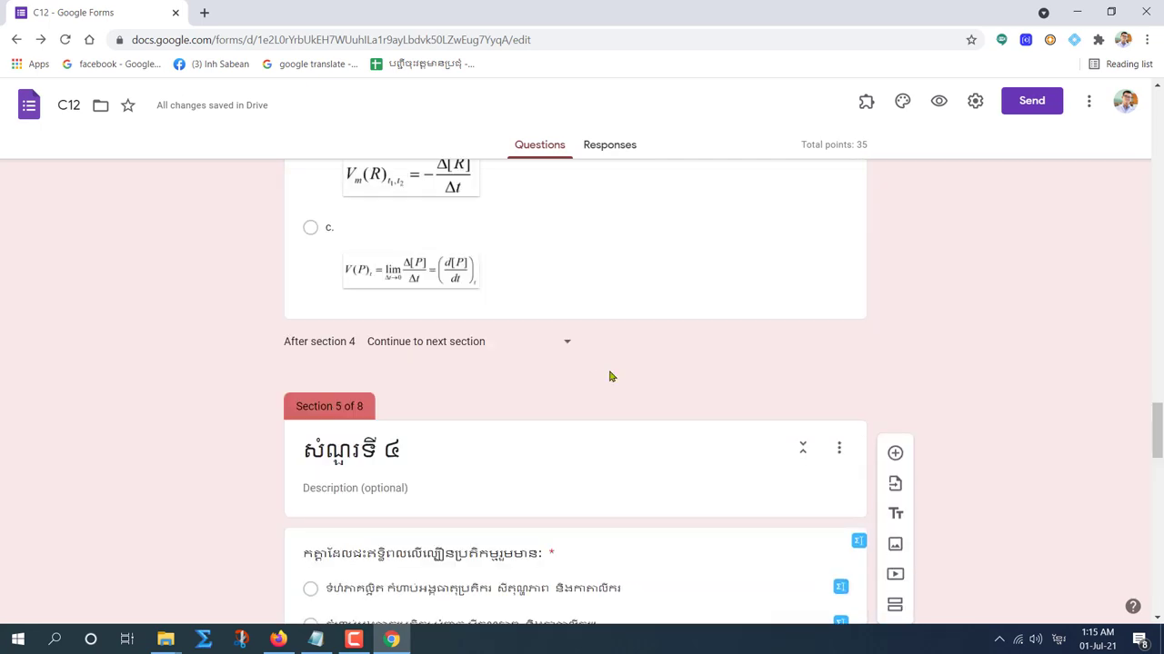
pyautogui.scroll(4, 611, 377)
pyautogui.scroll(3, 609, 376)
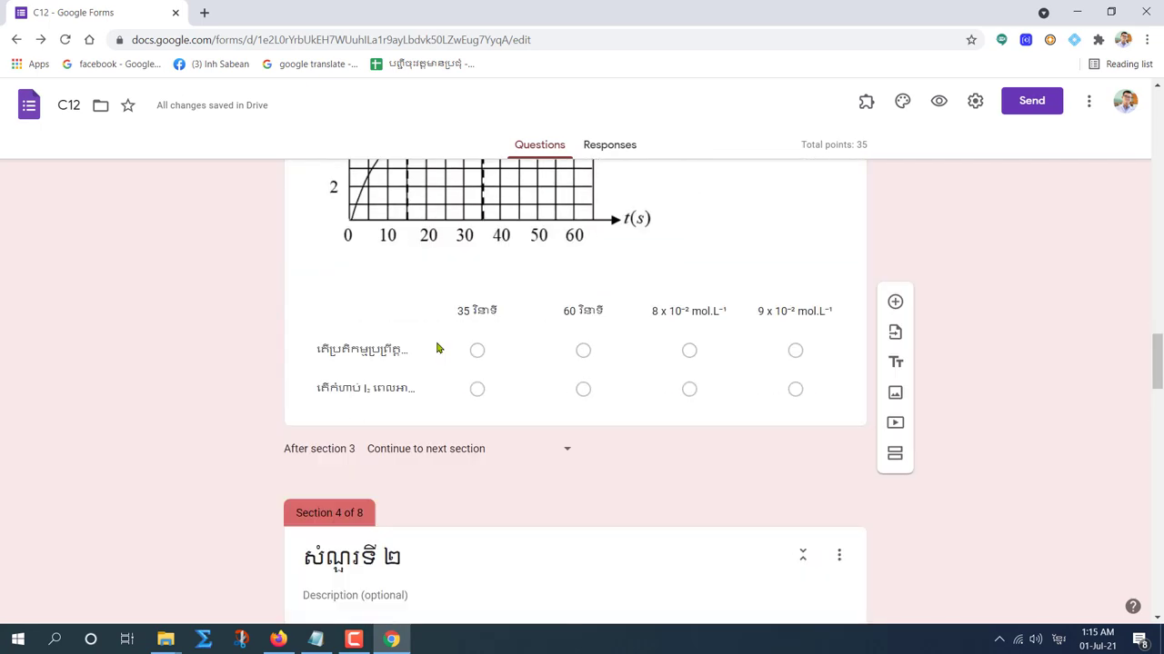
pyautogui.scroll(-3, 436, 344)
pyautogui.scroll(9, 440, 338)
pyautogui.scroll(-8, 442, 337)
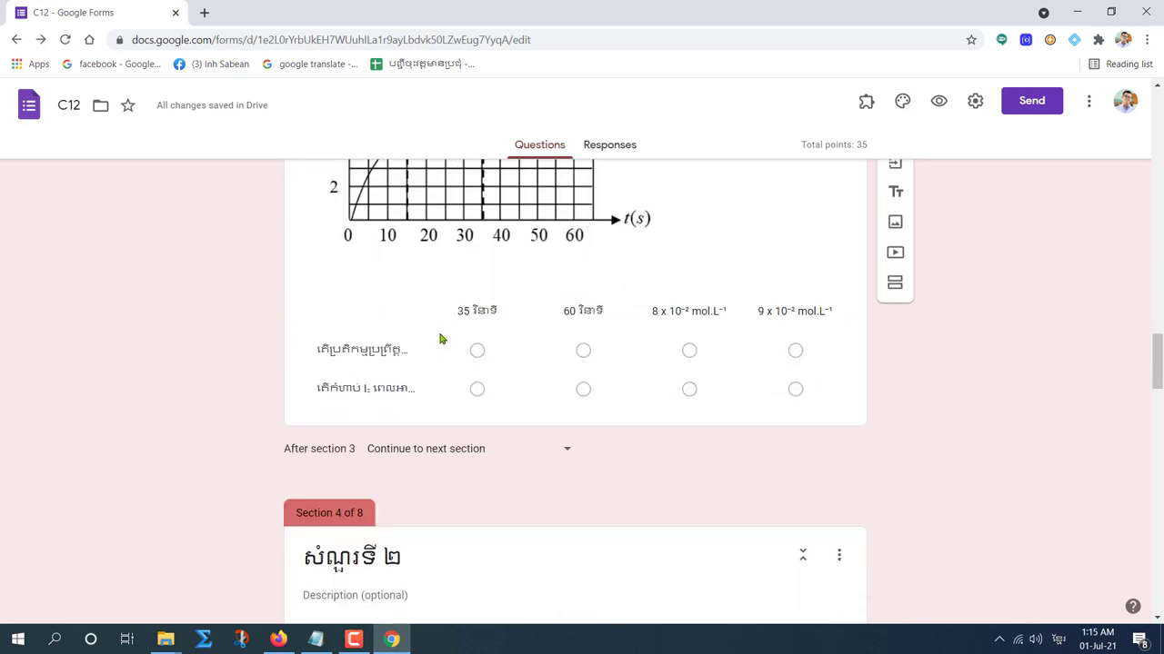
pyautogui.scroll(-7, 400, 273)
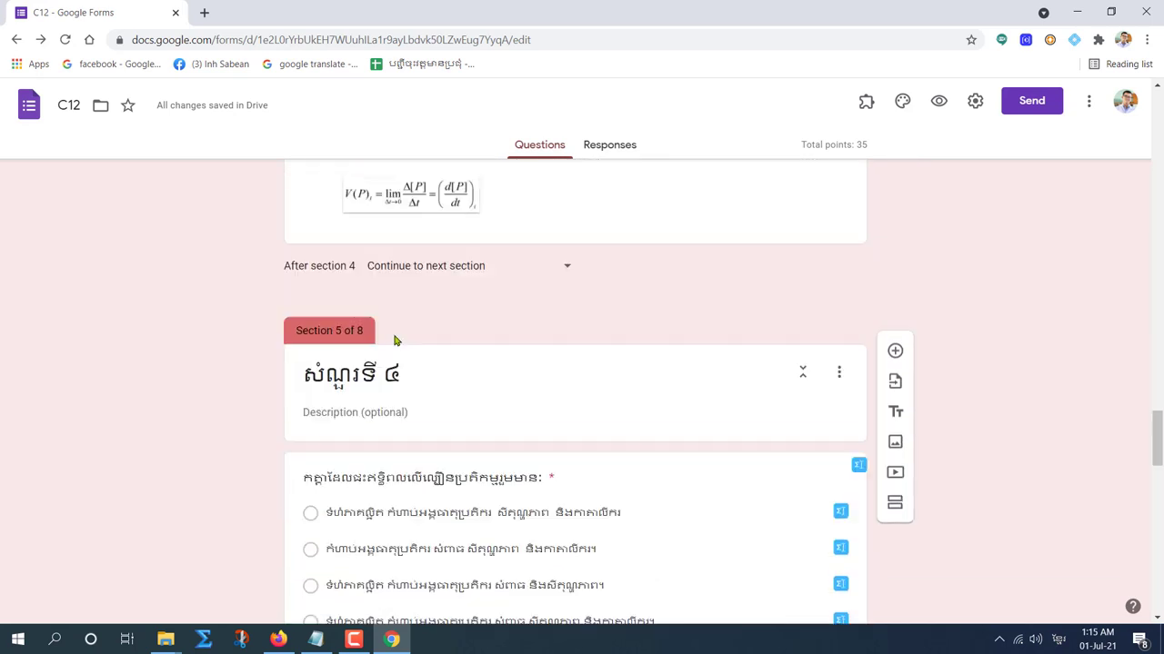
# Step: Set the question number in section 5's title to ៥ and check the number in section 6's title
pyautogui.tripleClick(397, 298)
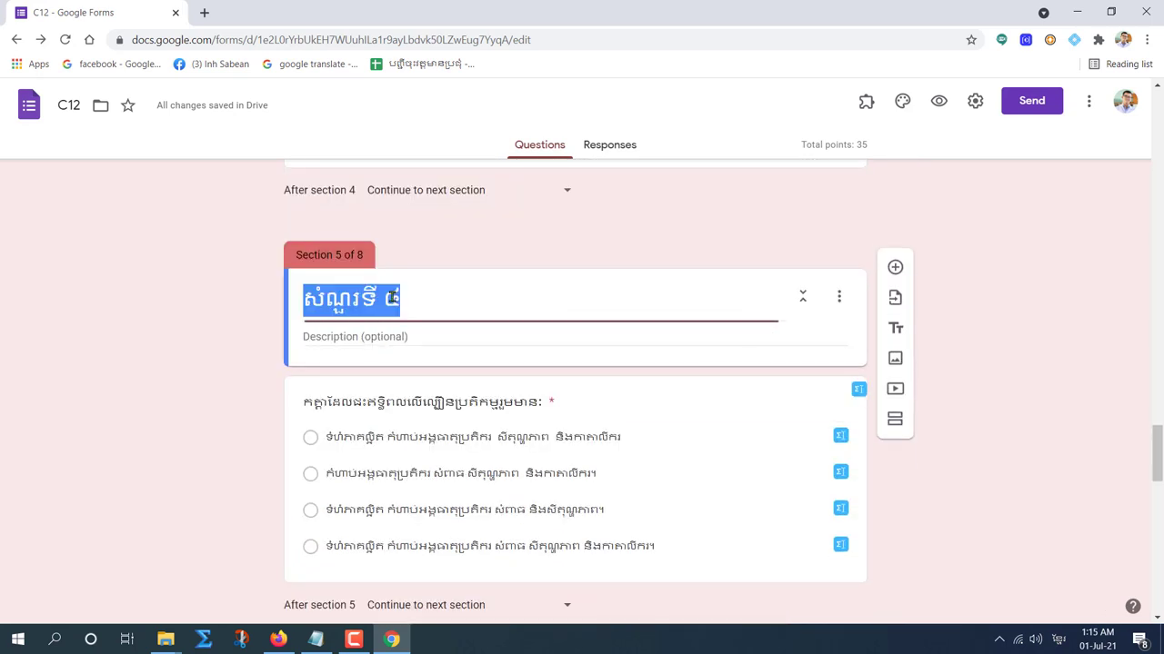
pyautogui.doubleClick(397, 298)
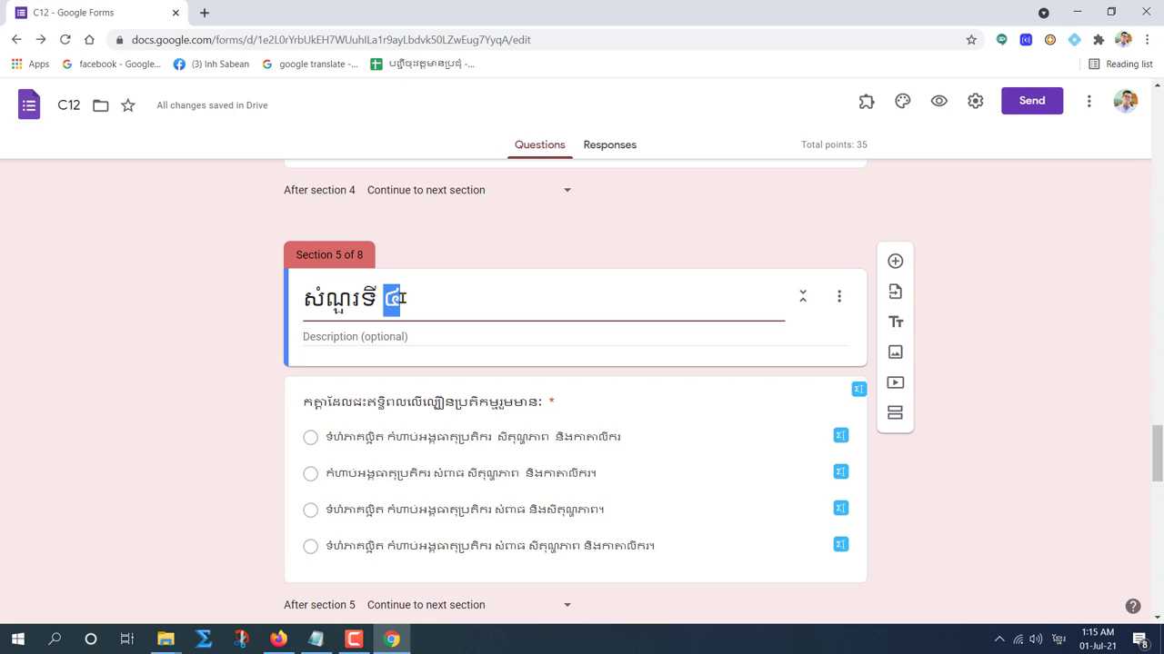
pyautogui.write('៥')
pyautogui.scroll(-4, 449, 319)
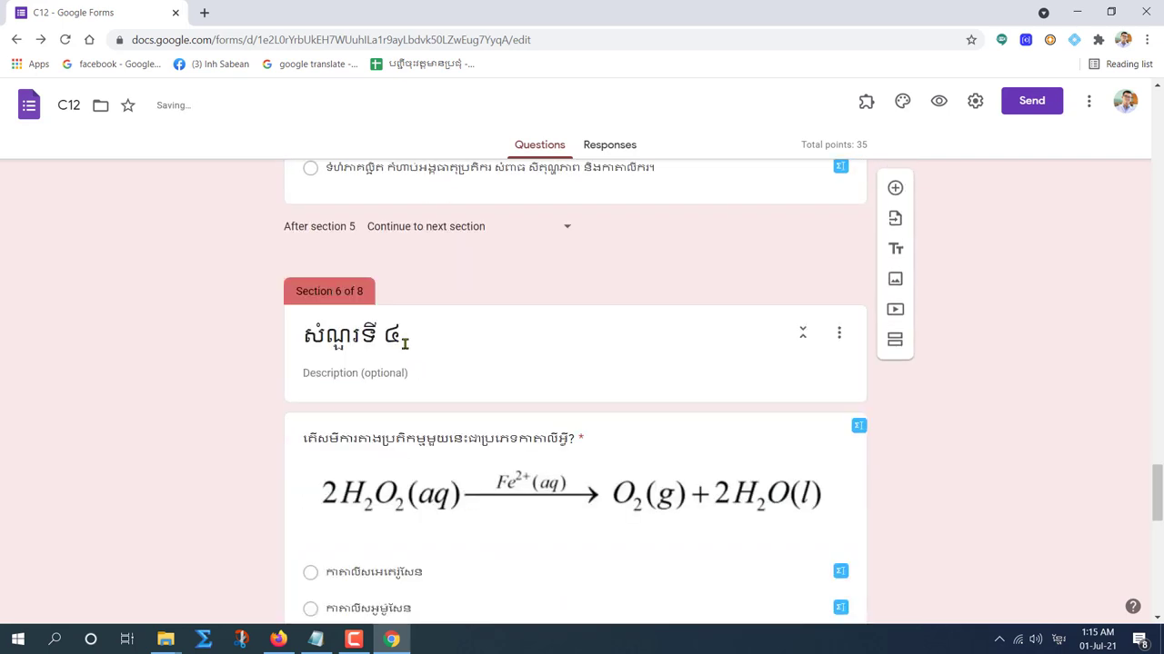
pyautogui.tripleClick(405, 342)
pyautogui.doubleClick(397, 335)
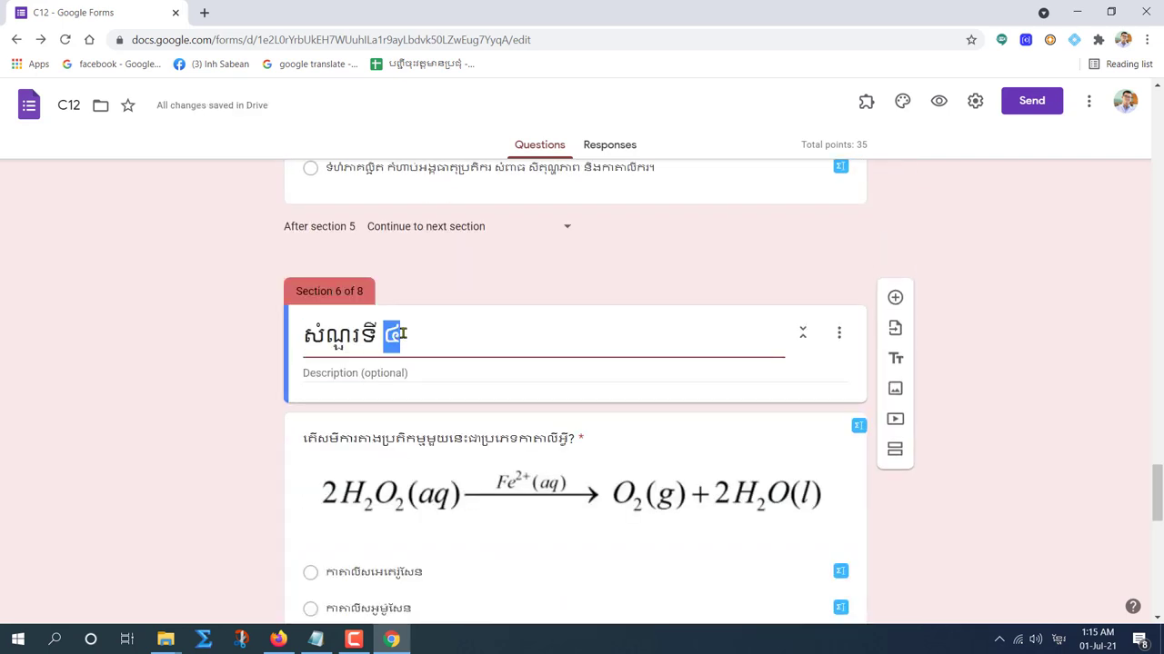
pyautogui.scroll(4, 444, 340)
pyautogui.scroll(-6, 447, 345)
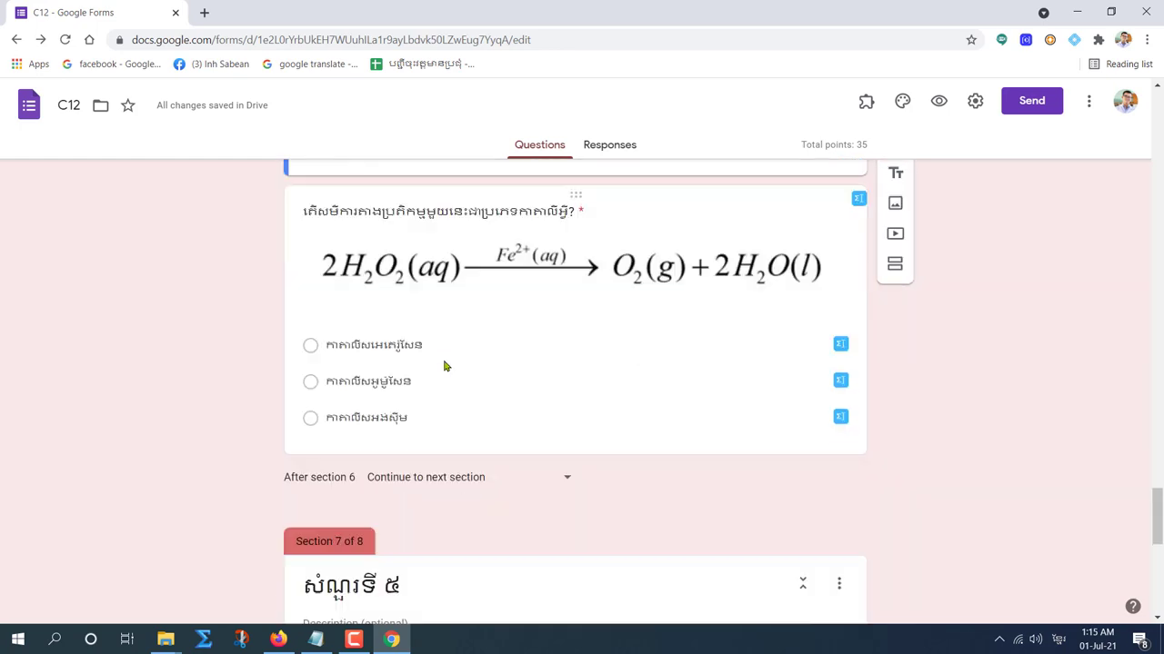
# Step: Copy "ចូរព្យាករណ៍ថាតើសមាសធាតុខាងក្រោមនេះរលាយ ឬមិនរលាយ:" from Notepad and paste it as section 8's question text
pyautogui.scroll(-8, 444, 366)
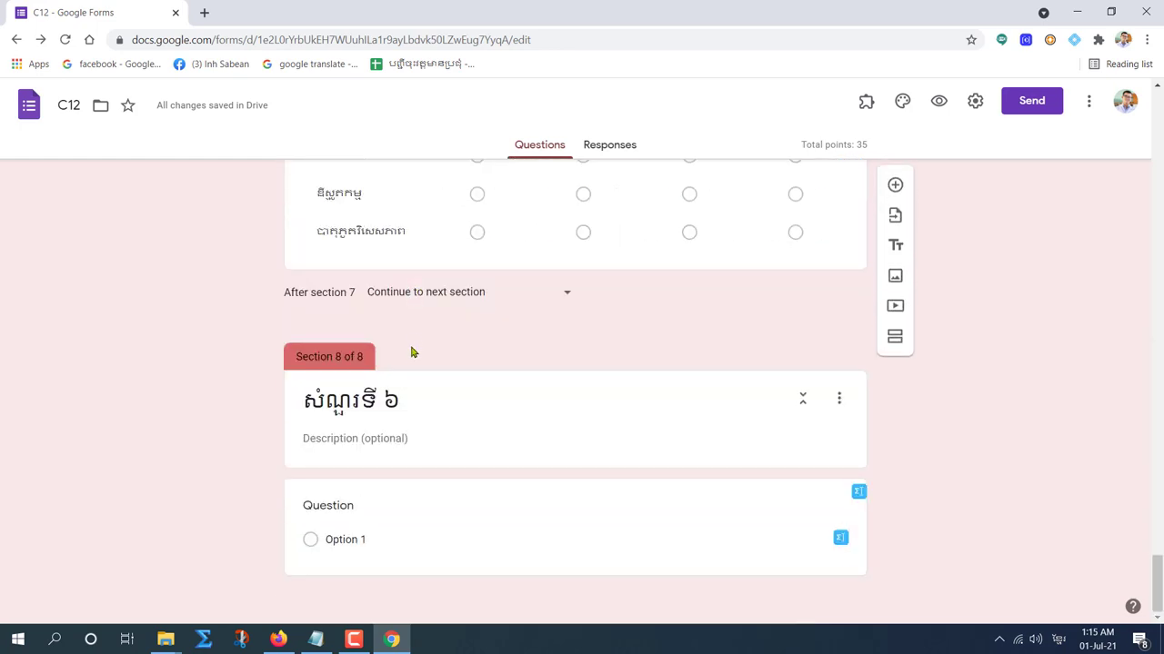
pyautogui.click(380, 511)
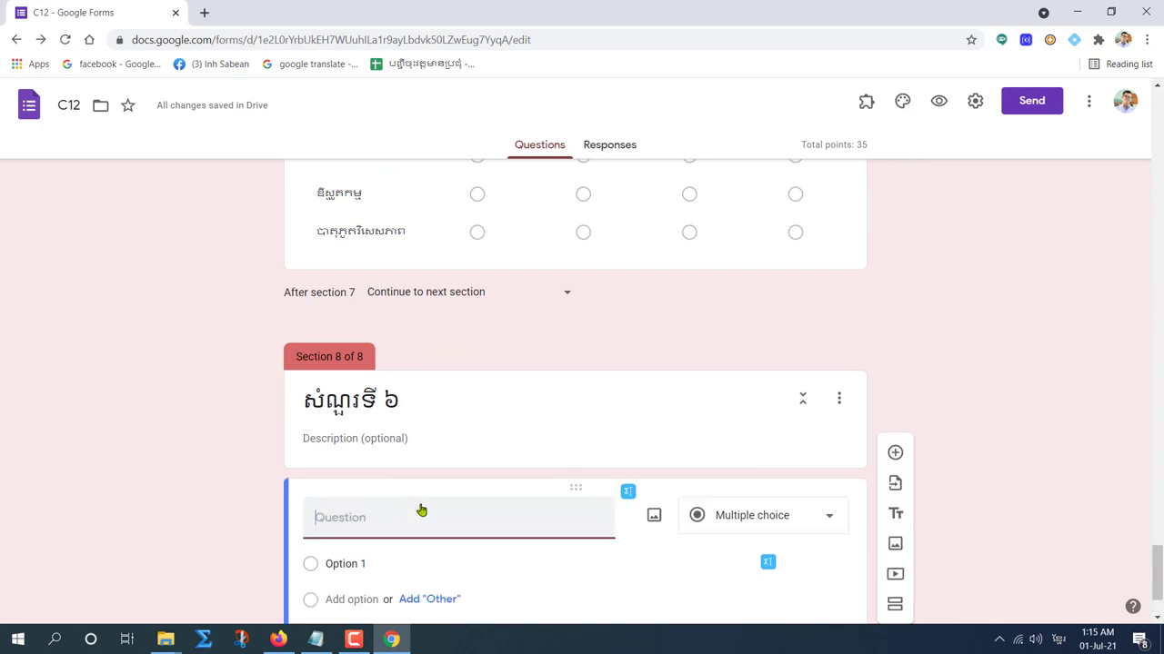
pyautogui.click(310, 648)
pyautogui.scroll(-1, 589, 361)
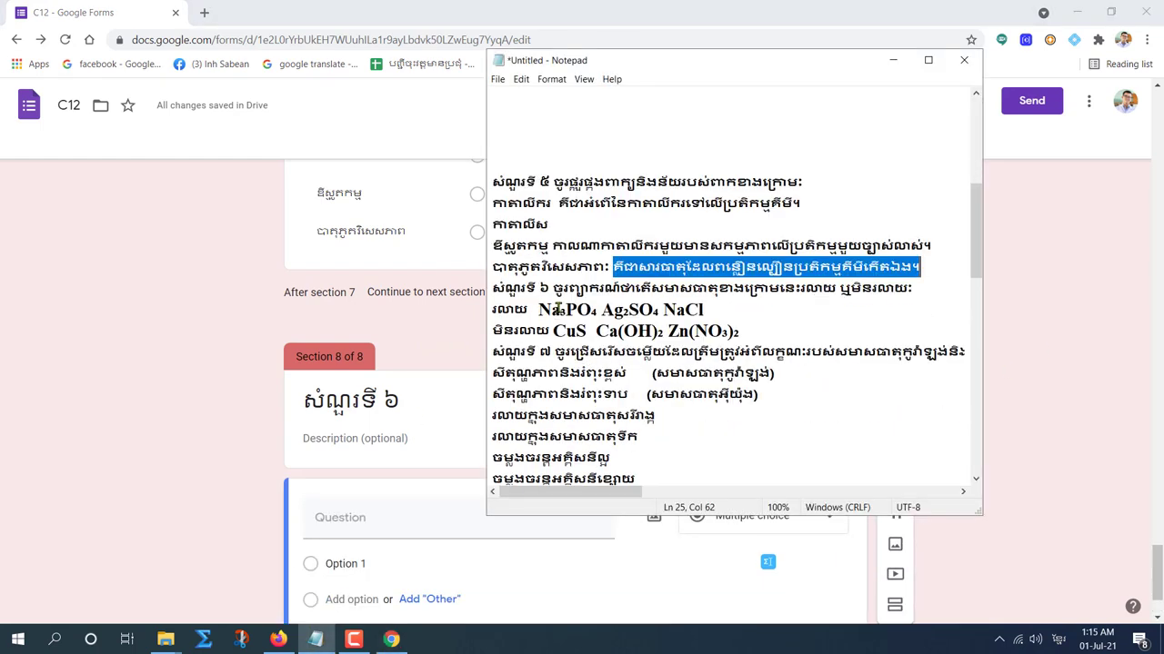
pyautogui.moveTo(553, 287); pyautogui.dragTo(930, 288)
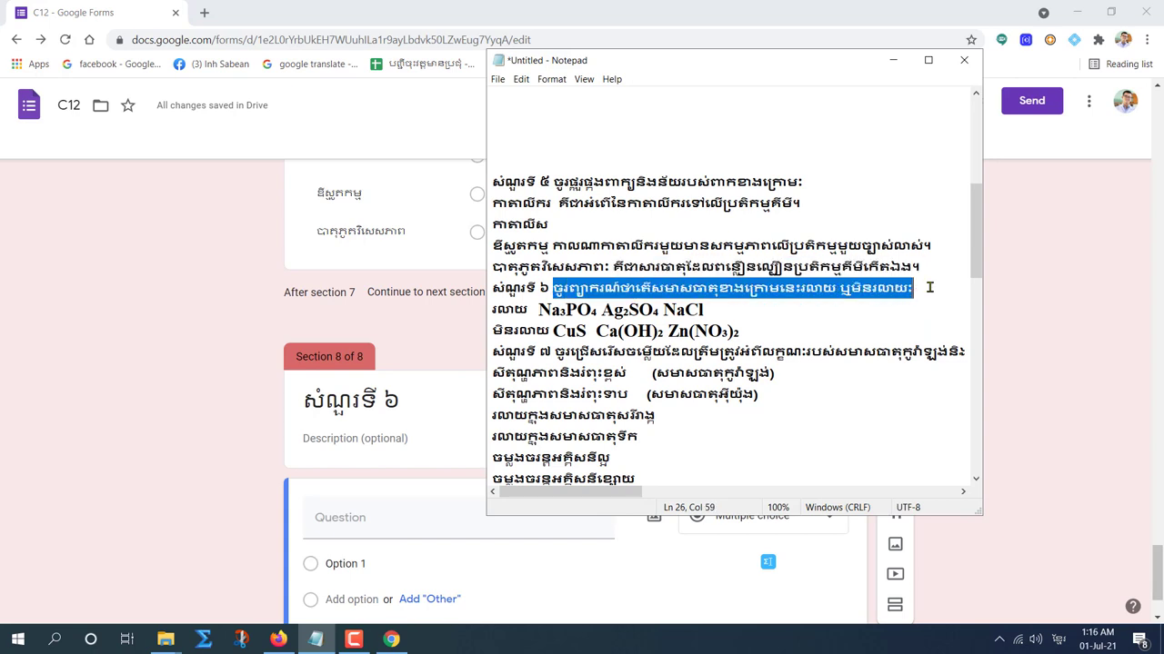
pyautogui.click(338, 526)
pyautogui.hotkey('ctrl', 'v')
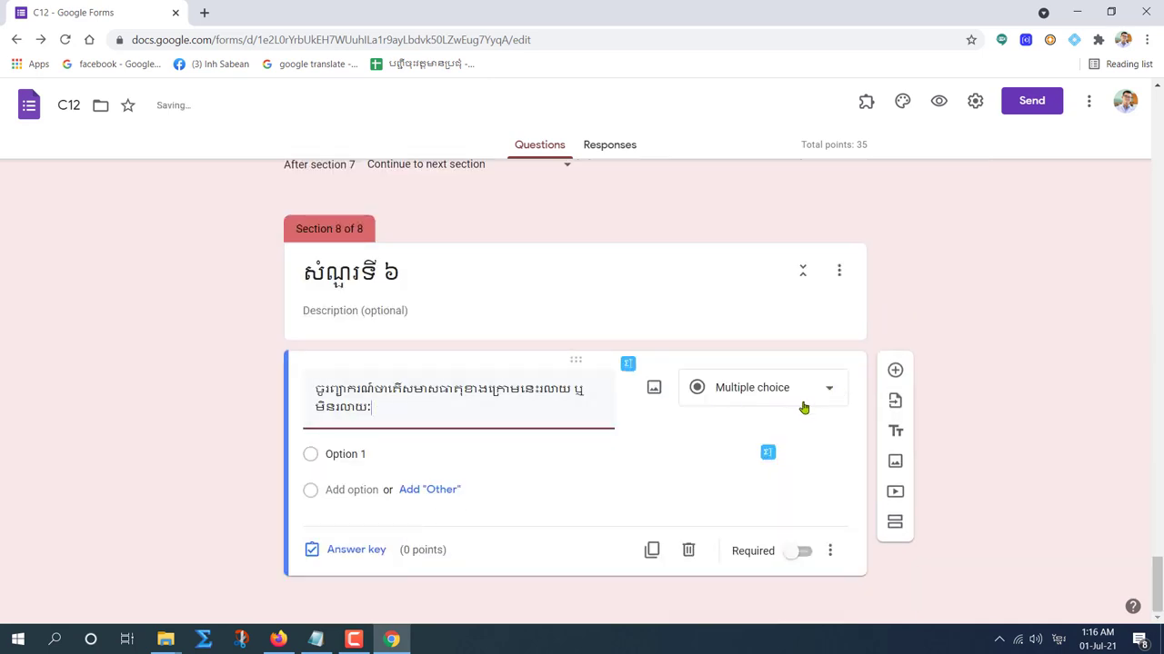
# Step: Check the question 6 answers in Notepad and change section 8's question type to Tick box grid
pyautogui.click(316, 639)
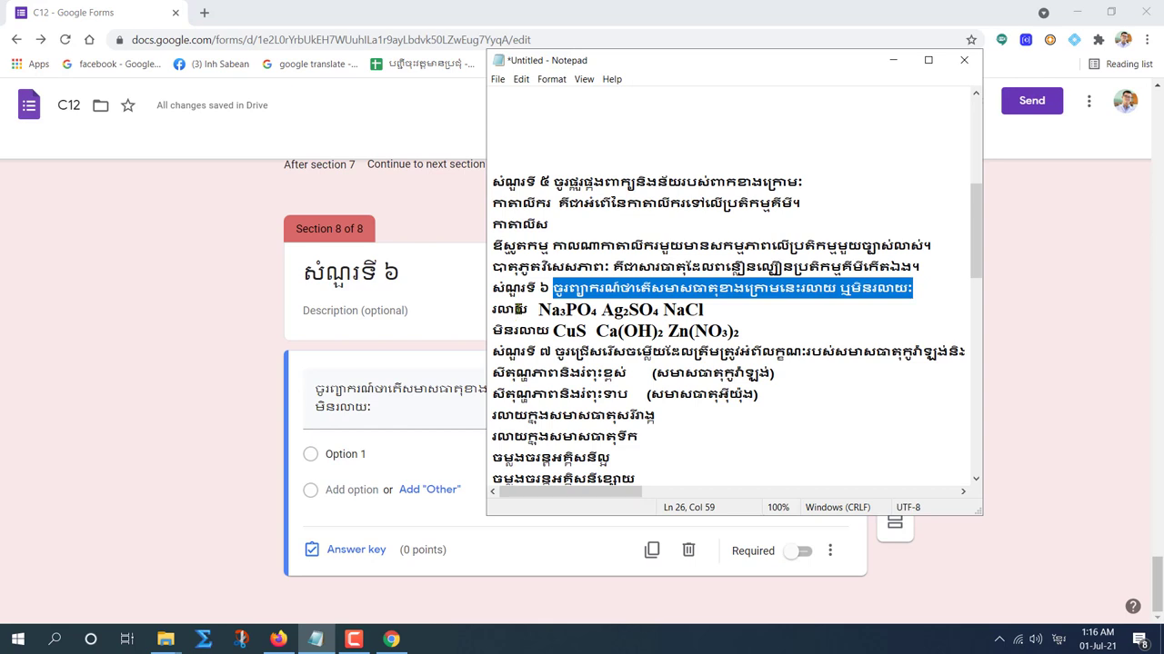
pyautogui.click(409, 455)
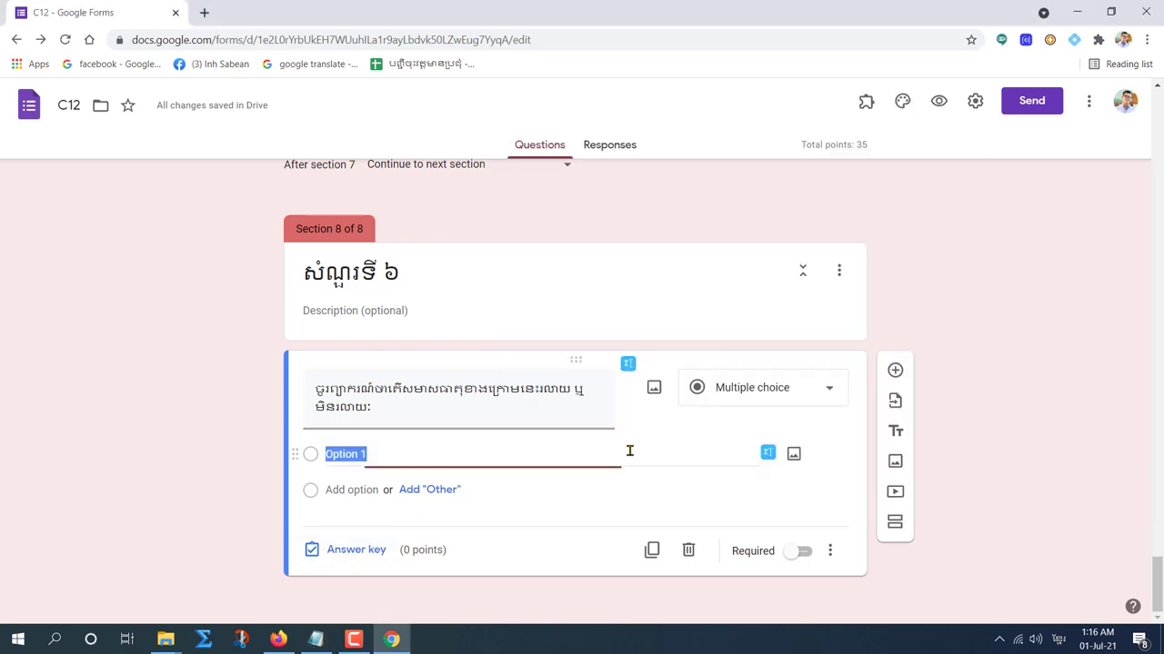
pyautogui.click(762, 387)
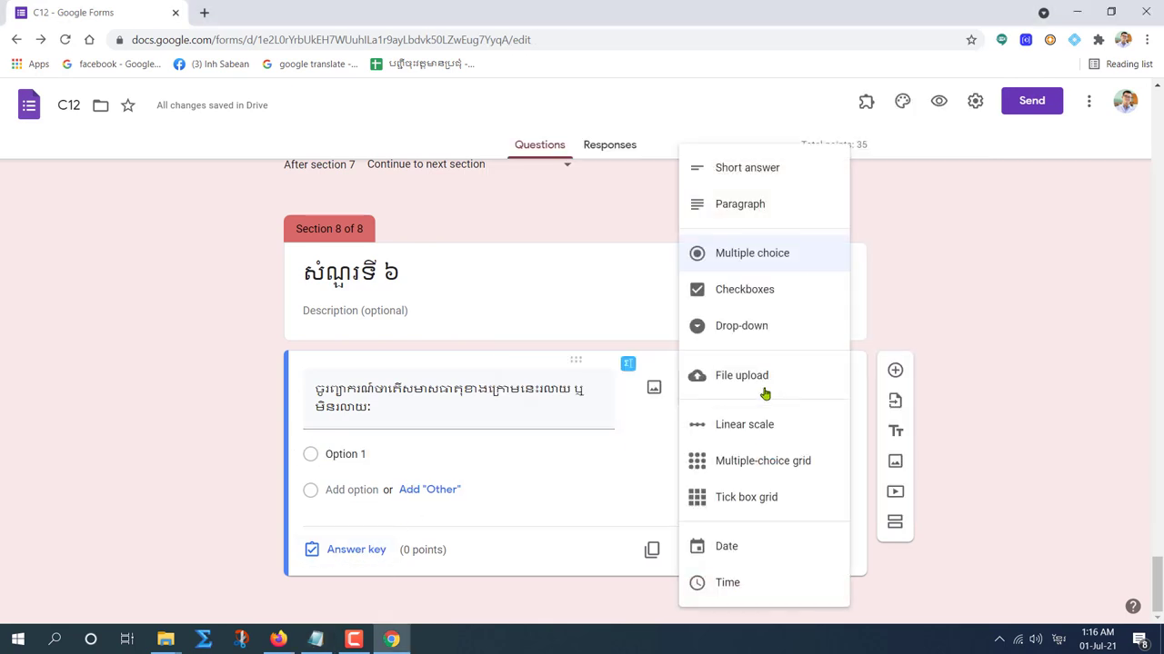
pyautogui.click(712, 498)
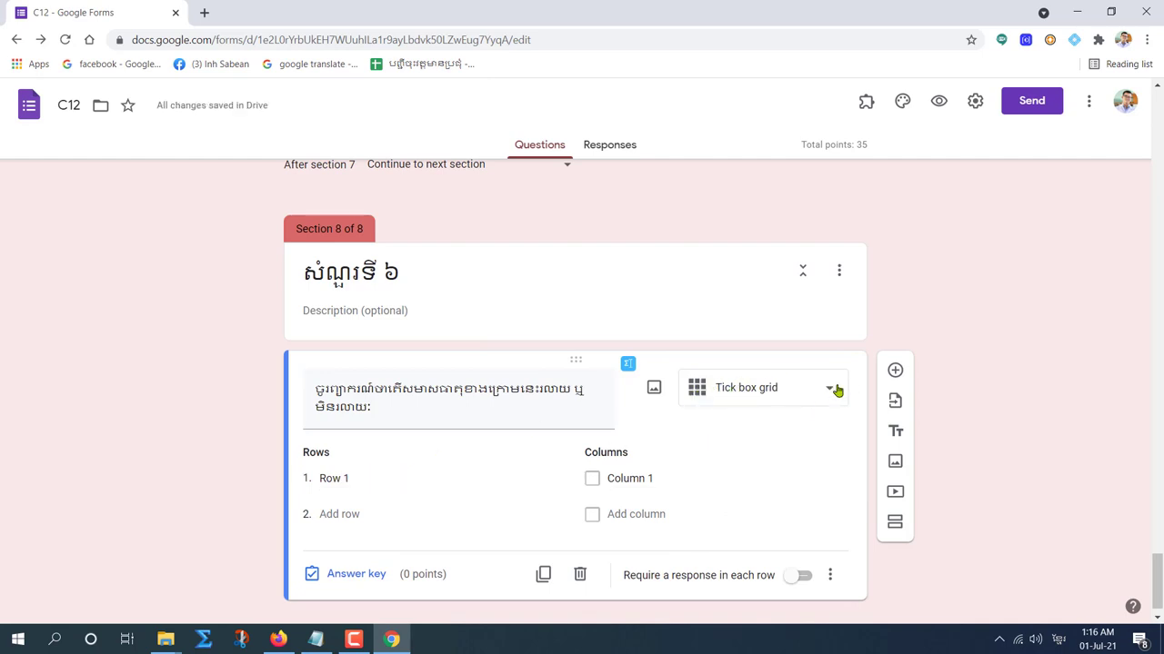
pyautogui.scroll(3, 642, 436)
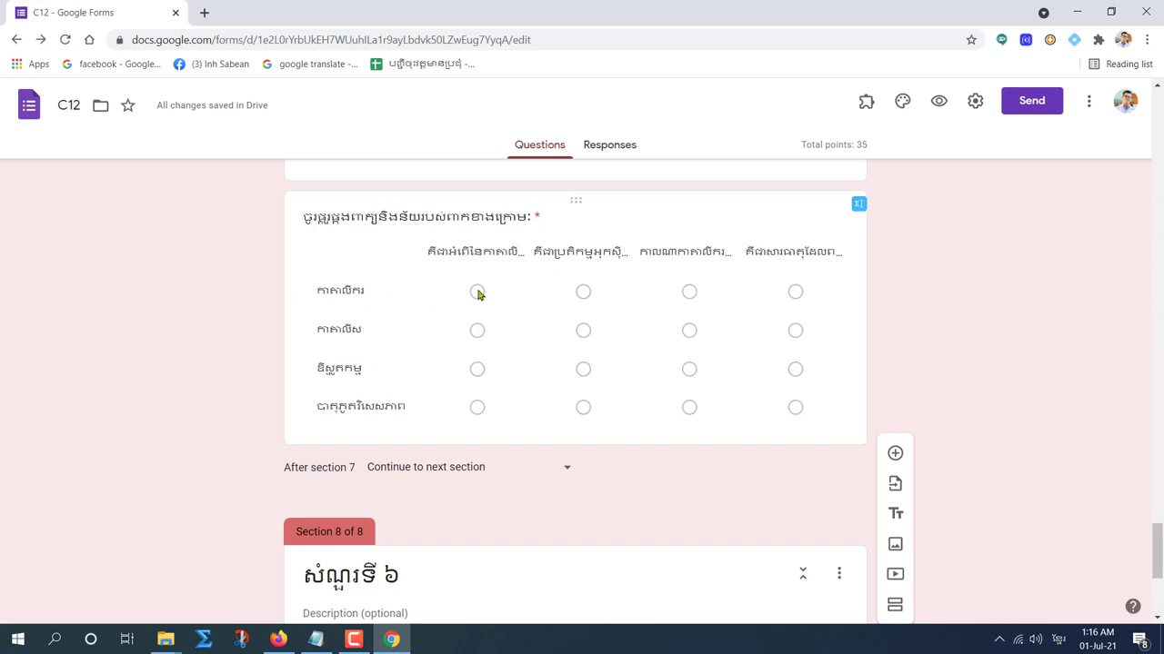
# Step: Compare the rows and columns of section 7's multiple-choice grid with the layout of section 8's tick box grid
pyautogui.click(508, 297)
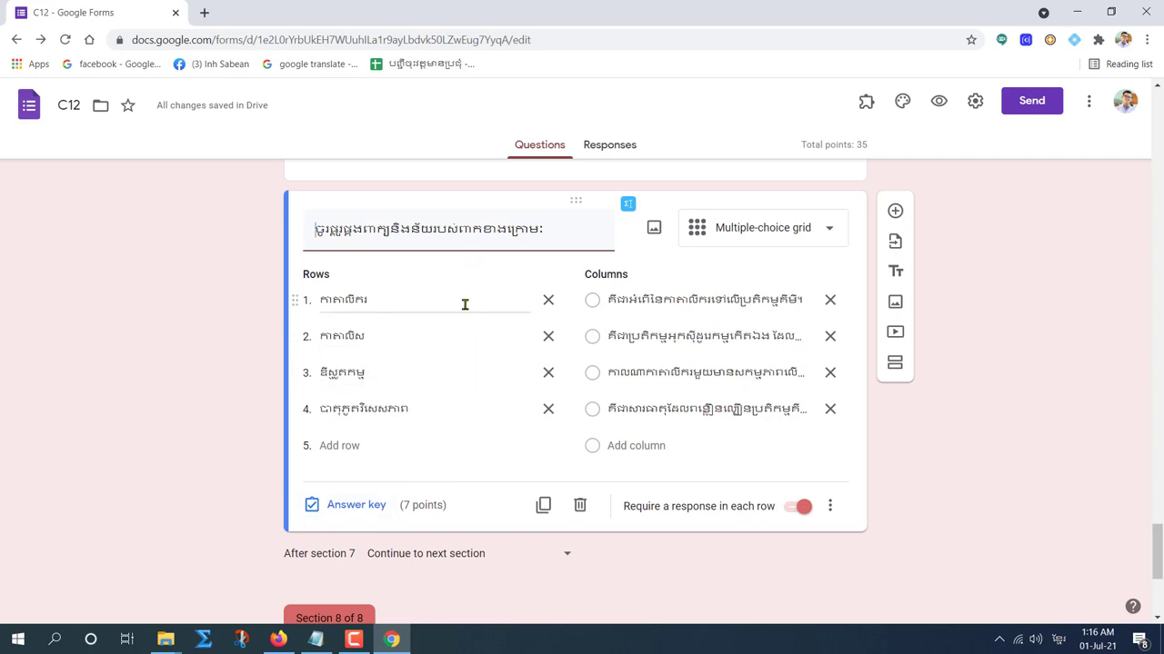
pyautogui.scroll(-1, 482, 395)
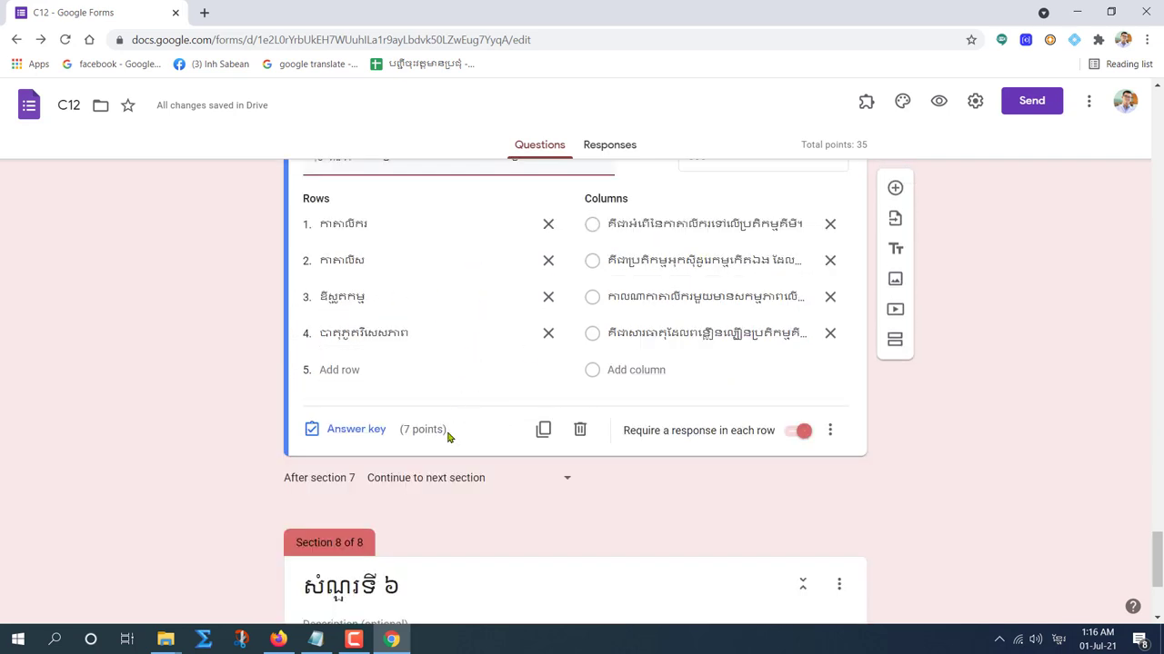
pyautogui.scroll(-3, 444, 436)
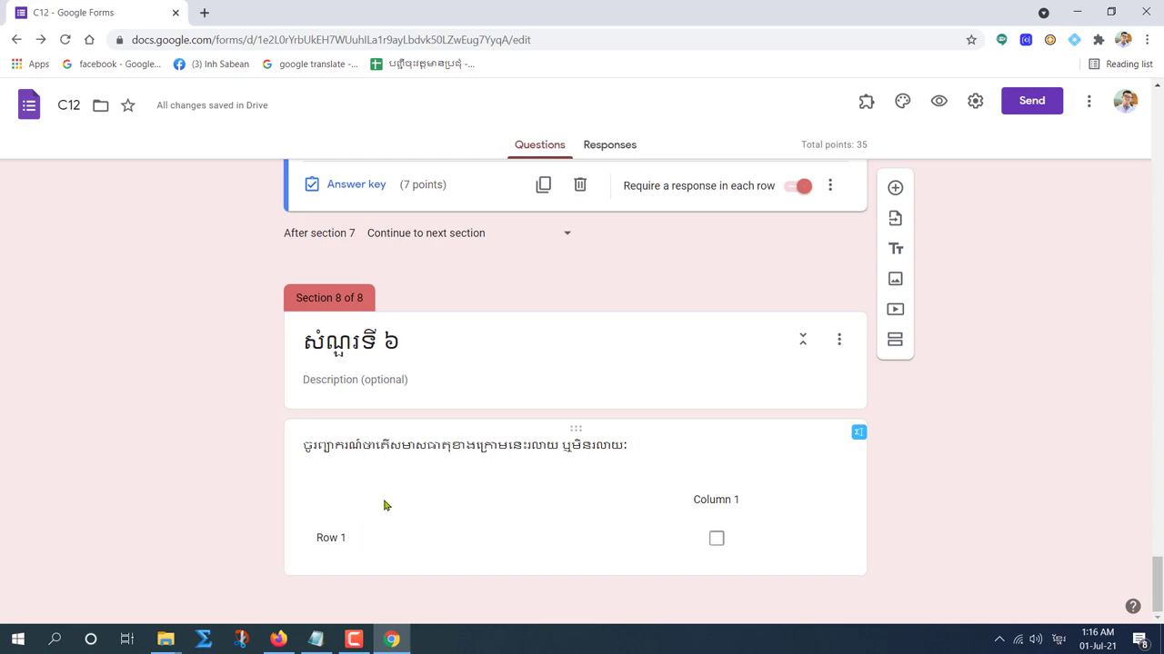
pyautogui.click(384, 506)
pyautogui.scroll(4, 696, 407)
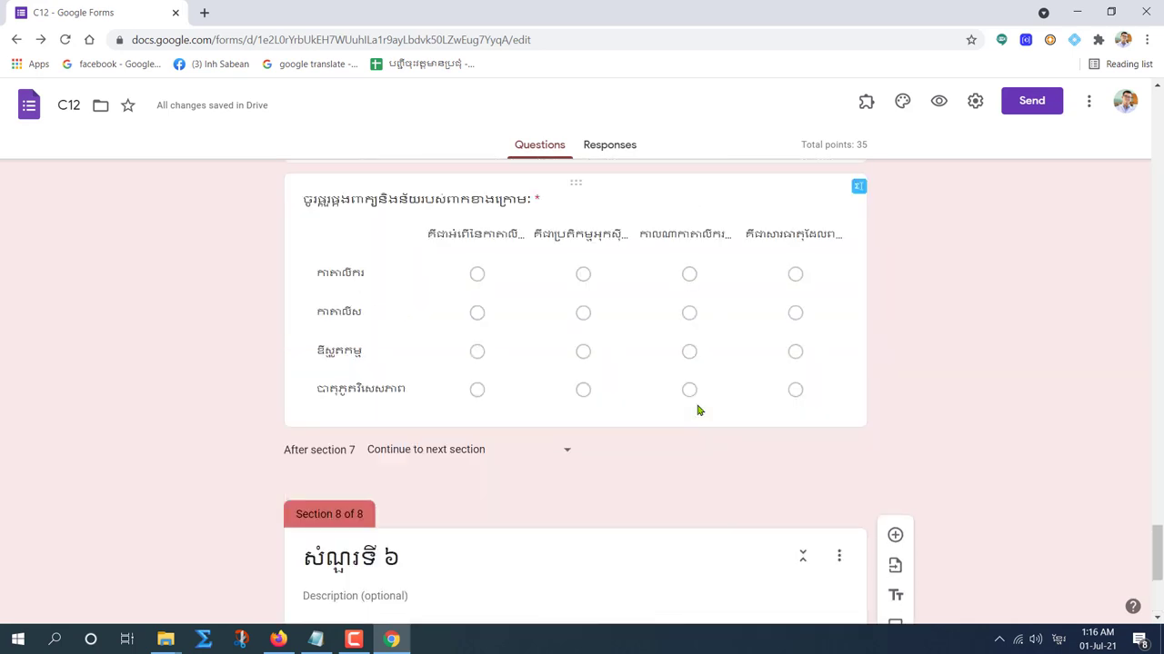
pyautogui.scroll(-3, 696, 408)
pyautogui.scroll(3, 512, 369)
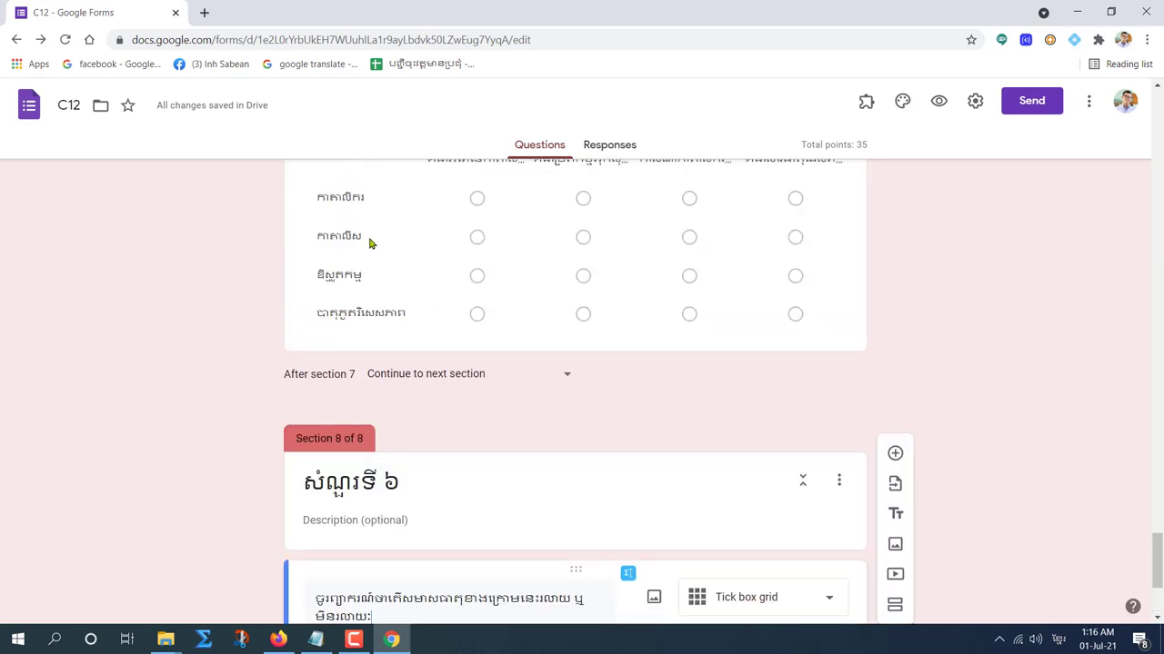
pyautogui.scroll(2, 464, 356)
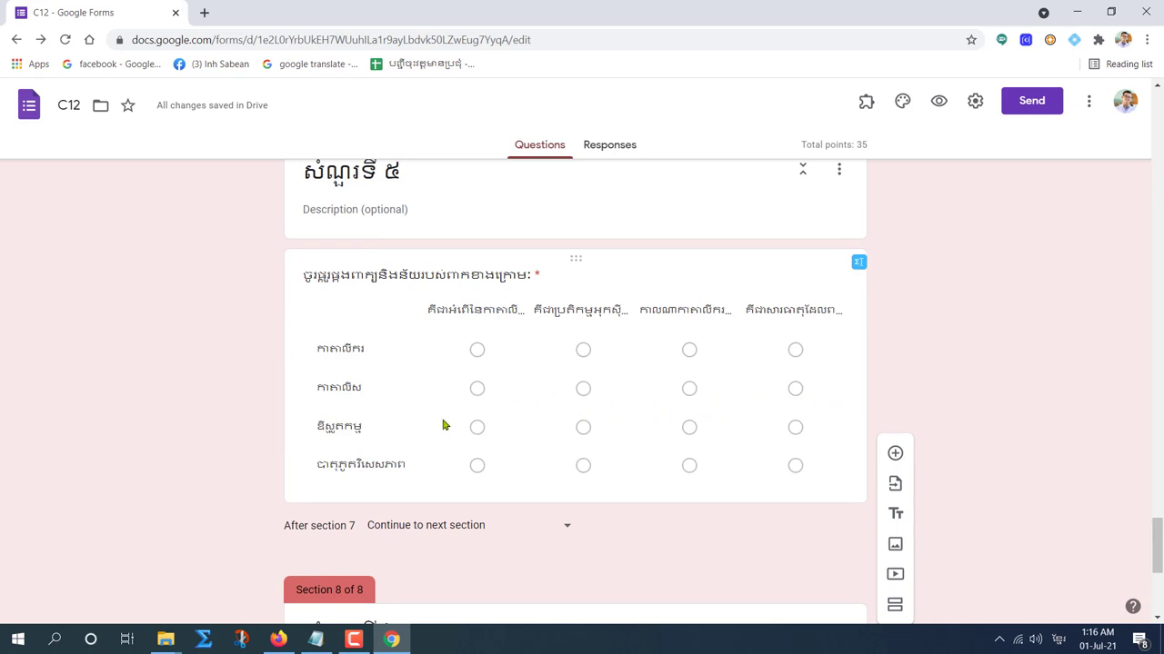
pyautogui.scroll(-5, 443, 426)
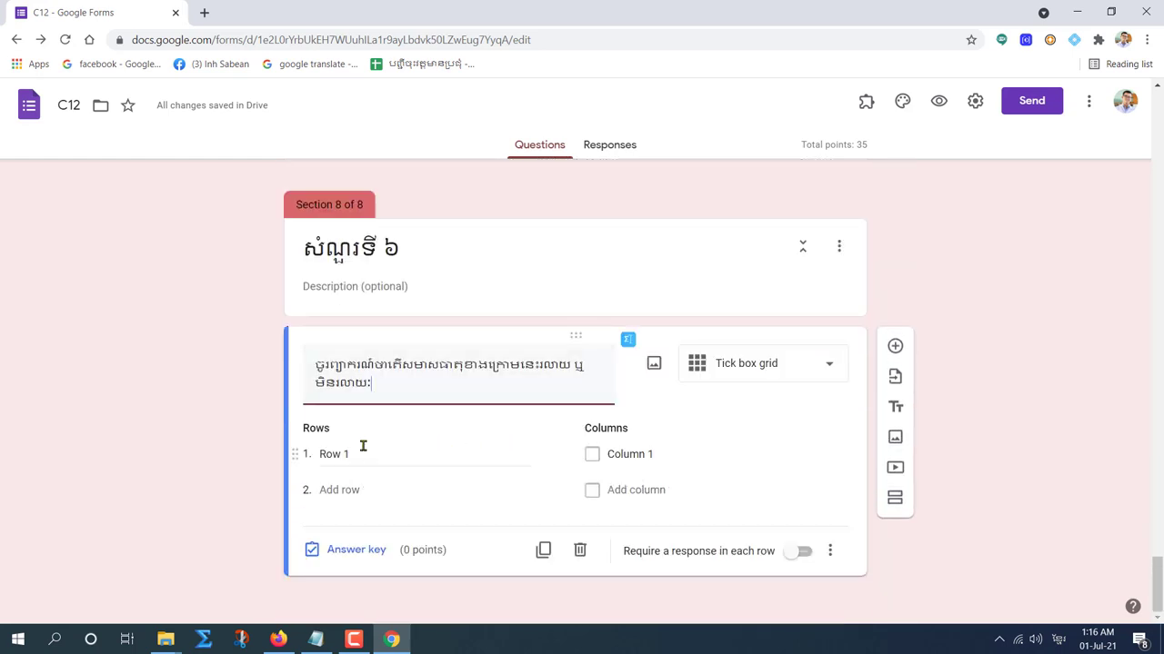
# Step: Copy "រលាយ" from the question 6 text in Notepad and select section 8's first column label for replacement
pyautogui.moveTo(315, 639)
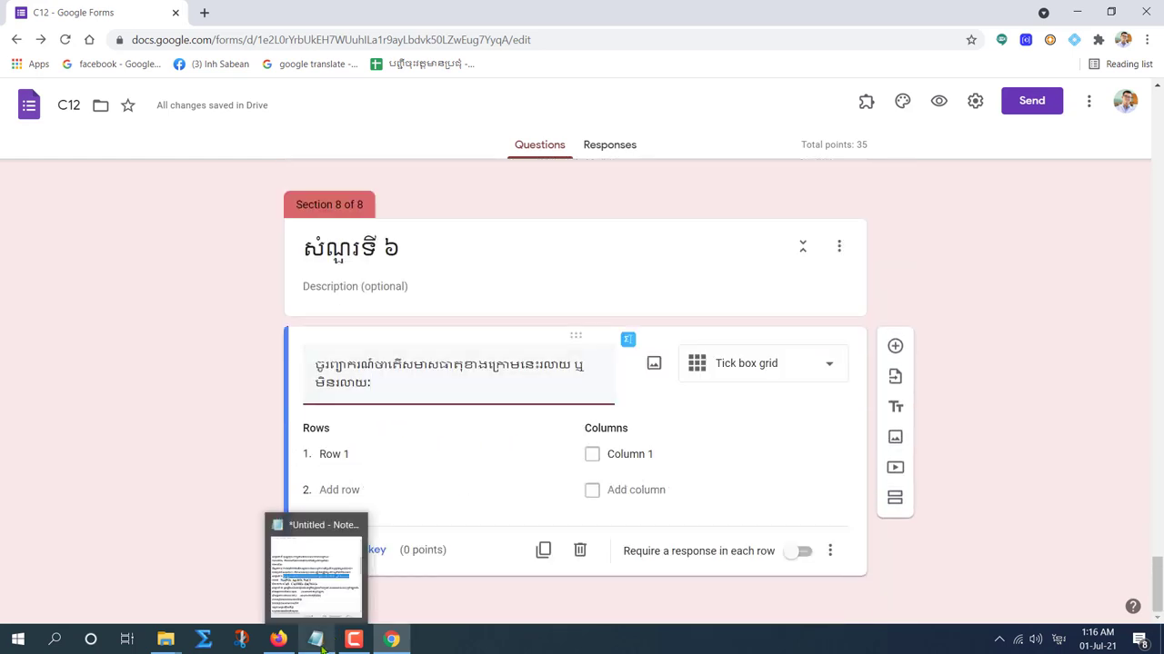
pyautogui.click(333, 591)
pyautogui.moveTo(492, 310); pyautogui.dragTo(531, 310)
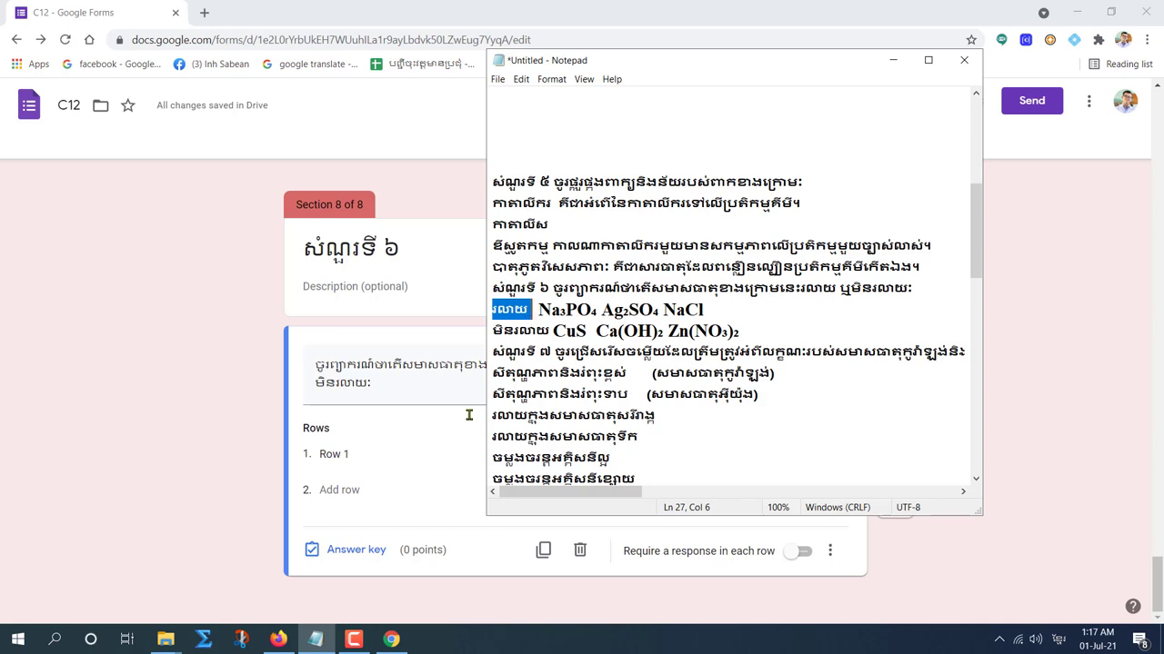
pyautogui.click(472, 457)
pyautogui.click(651, 455)
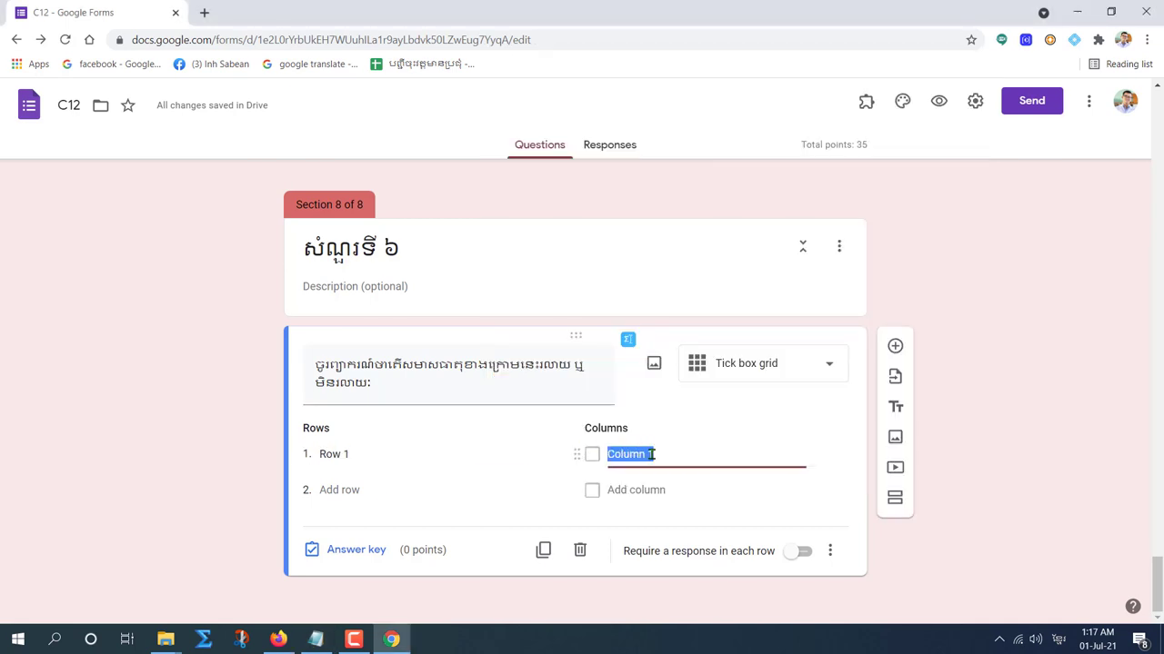